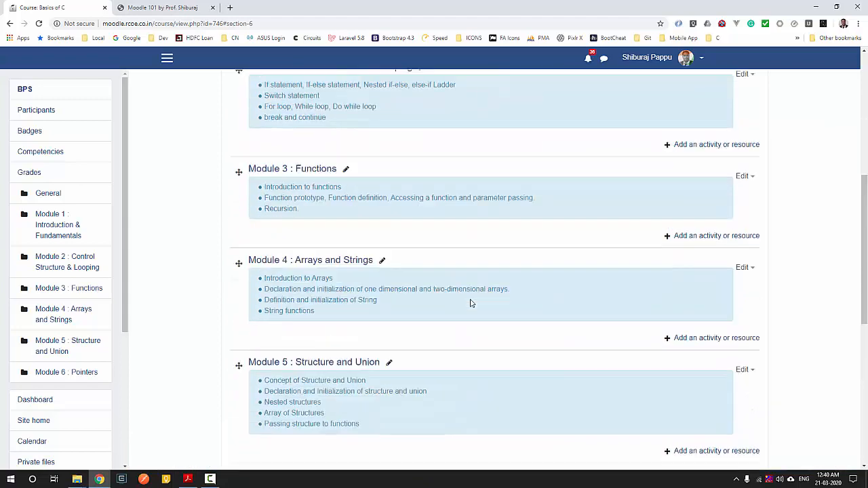
- Add a Quiz activity to Module 1 : Introduction & Fundamentals of the Basics of C course
scroll(472, 303, "down", 1)
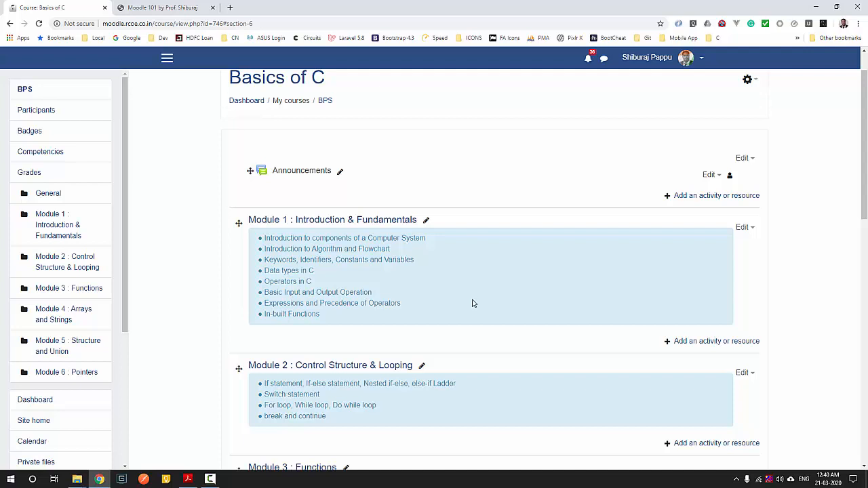
scroll(341, 247, "down", 1)
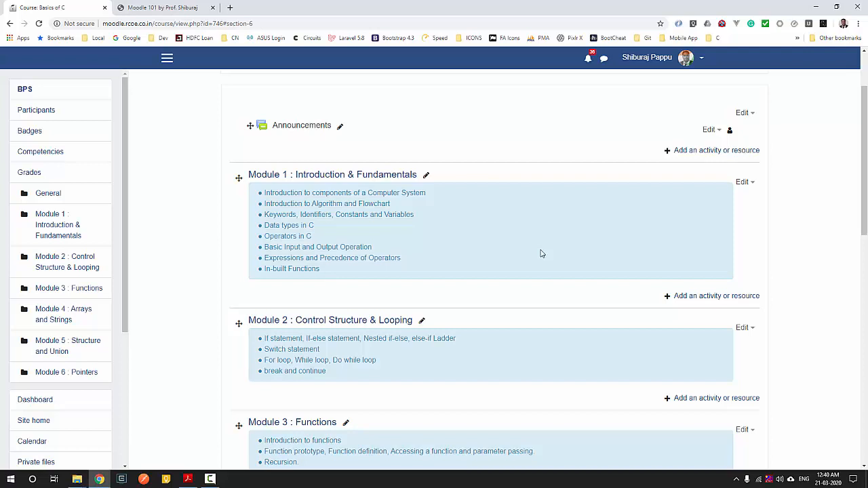
scroll(545, 252, "up", 2)
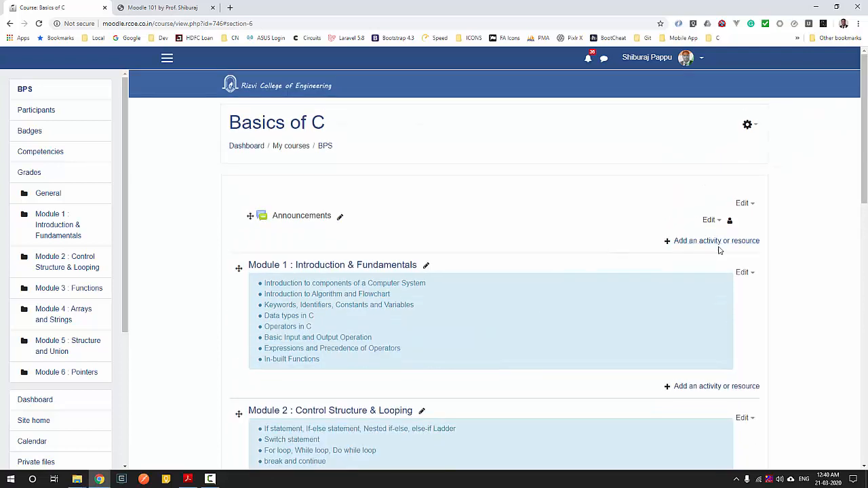
scroll(702, 243, "down", 1)
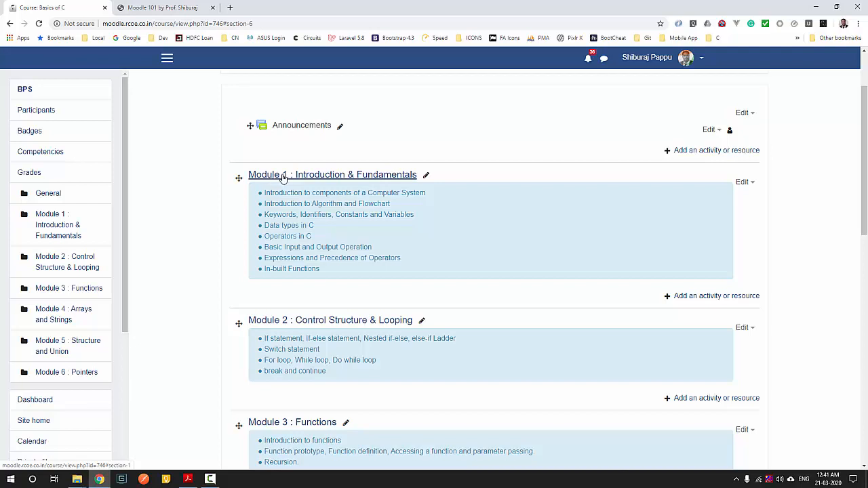
left_click(716, 299)
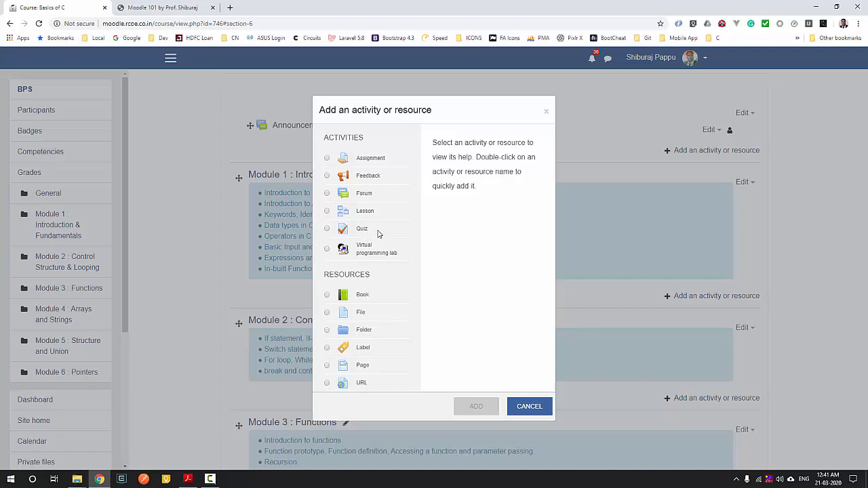
left_click(327, 230)
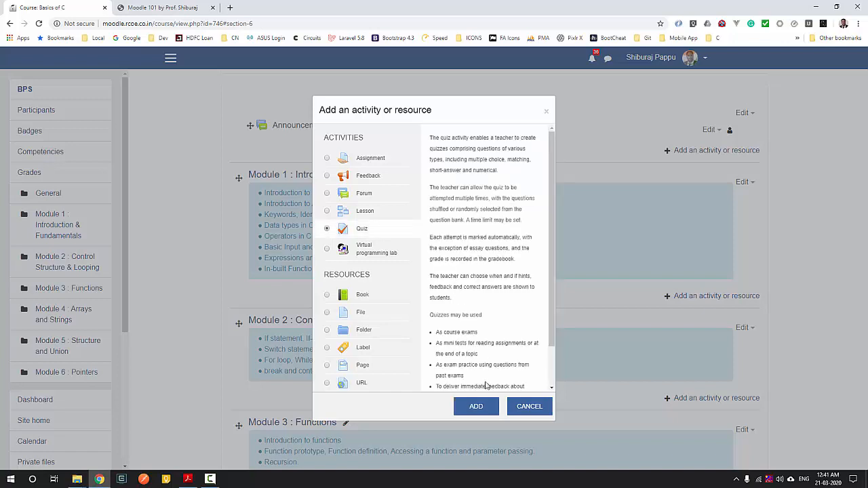
left_click(476, 408)
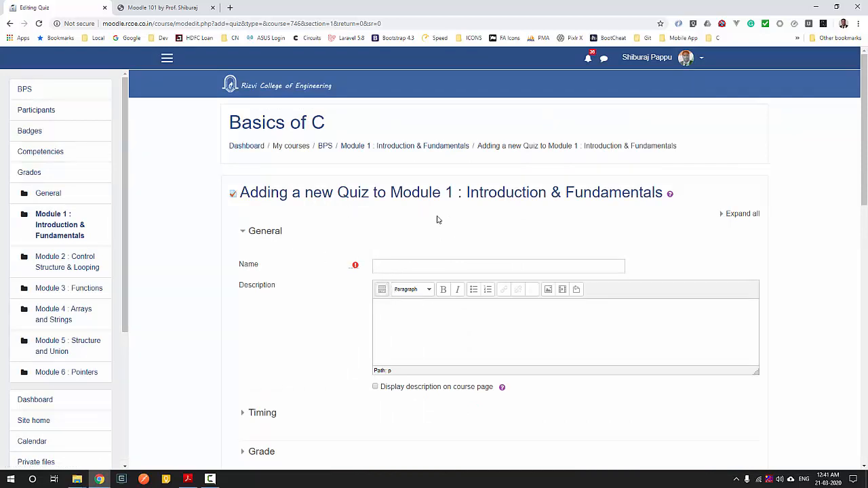
- Name the new quiz "Quiz on Introduction to C" and place the cursor in its description
left_click(402, 267)
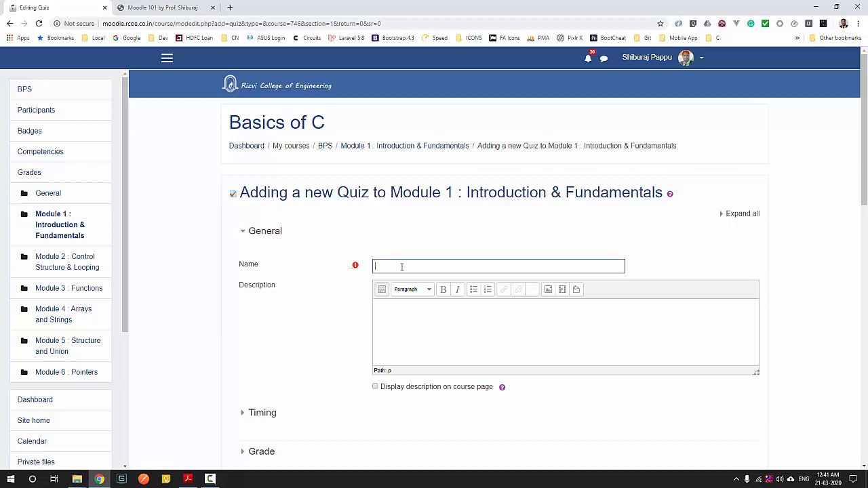
type("Quiz on Introduction to C?")
key("BackSpace")
scroll(468, 281, "down", 1)
left_click(386, 224)
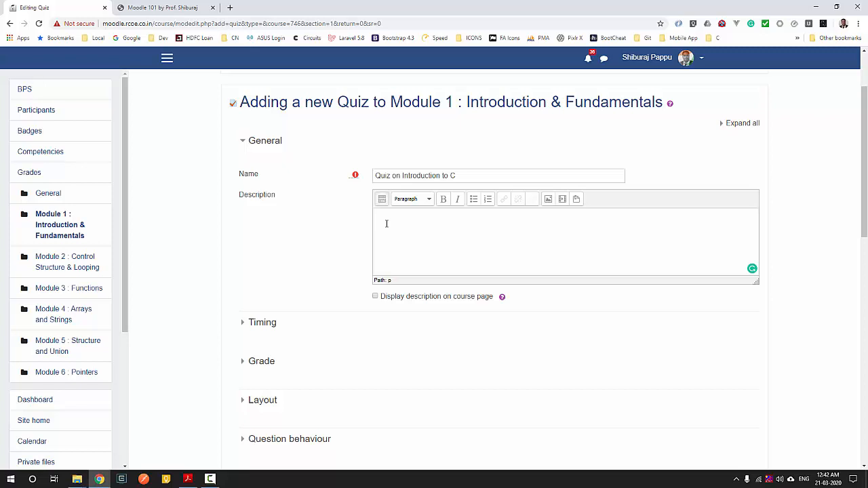
- Enable the quiz's time limit in the Timing settings and set it to 10 minutes
scroll(387, 224, "down", 2)
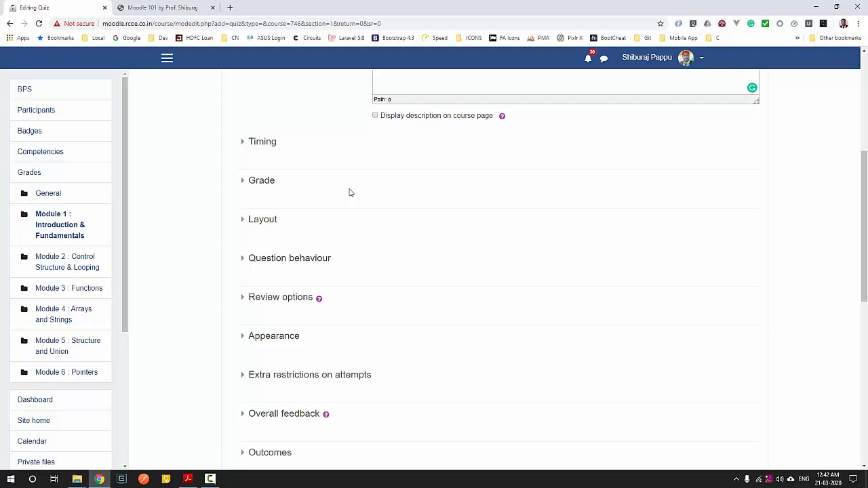
left_click(261, 143)
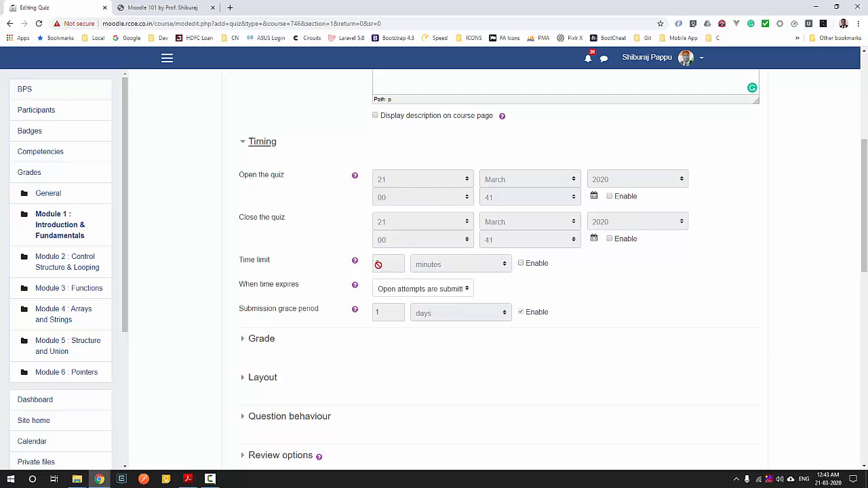
left_click(521, 265)
left_click(379, 266)
left_click_drag(378, 266, 375, 266)
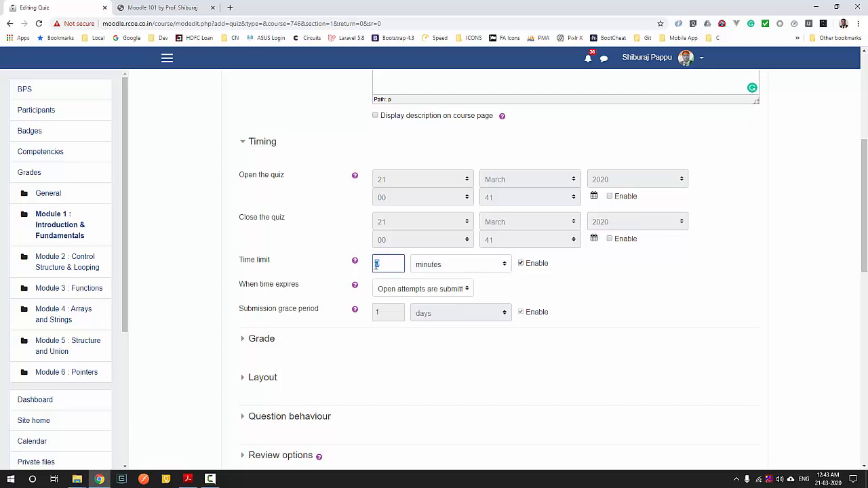
type("10")
left_click(589, 275)
- Choose "Open attempts are submitted automatically" as the action when time expires
scroll(305, 289, "down", 3)
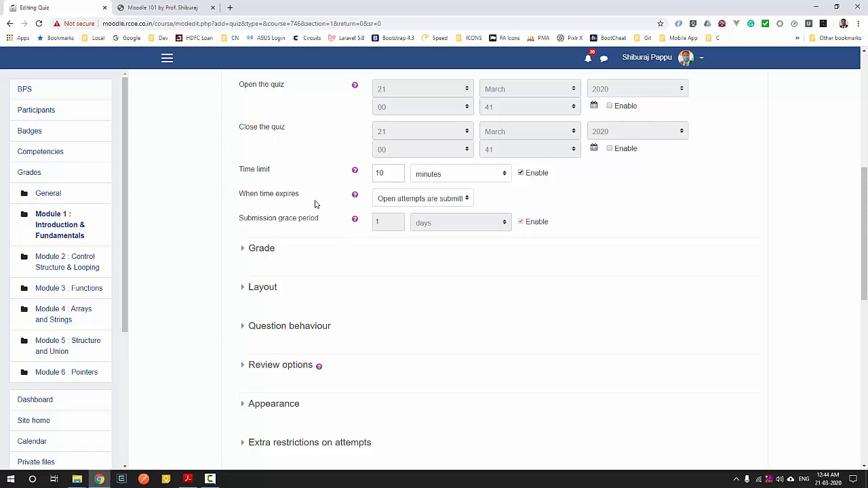
left_click(448, 203)
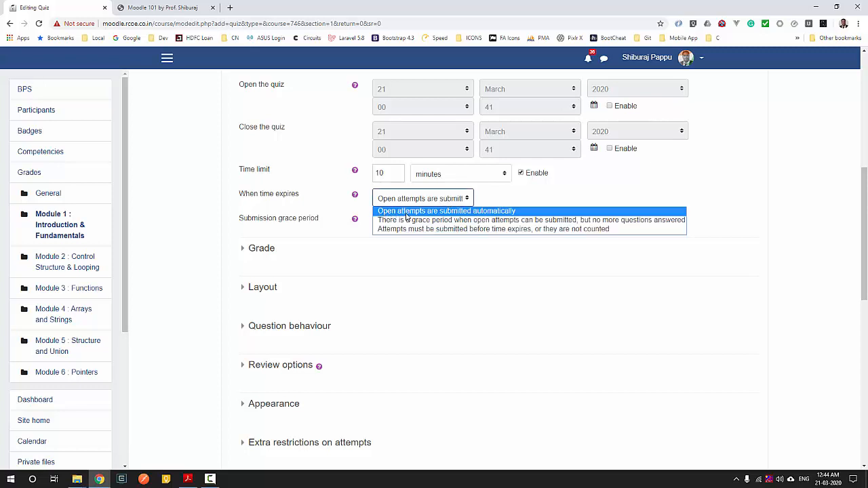
left_click(509, 213)
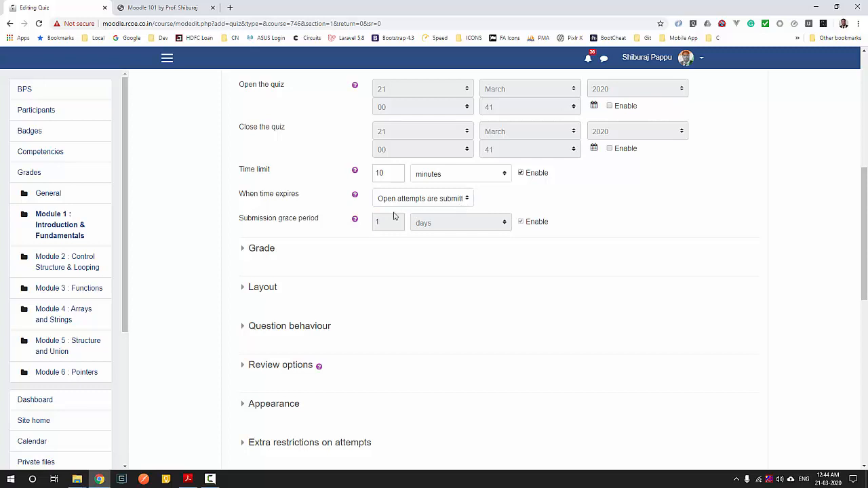
- Expand the quiz's Grade settings and examine the available grade category options
scroll(306, 249, "down", 1)
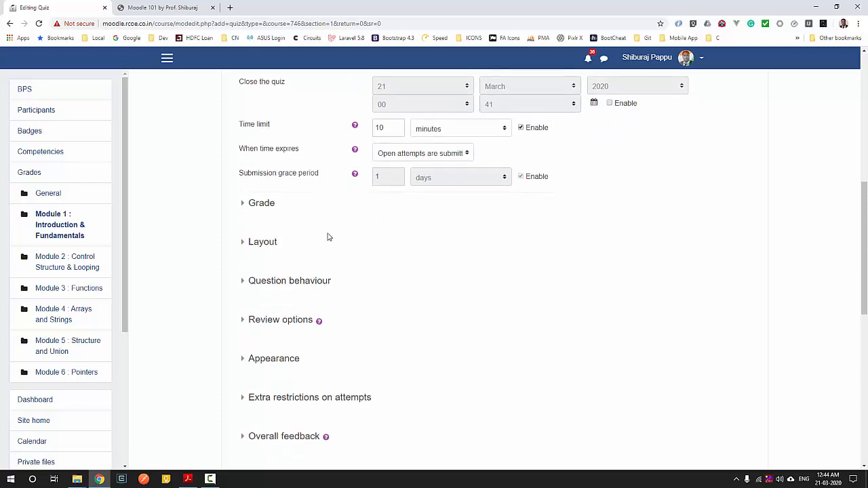
scroll(304, 232, "down", 1)
scroll(316, 208, "up", 1)
left_click(263, 205)
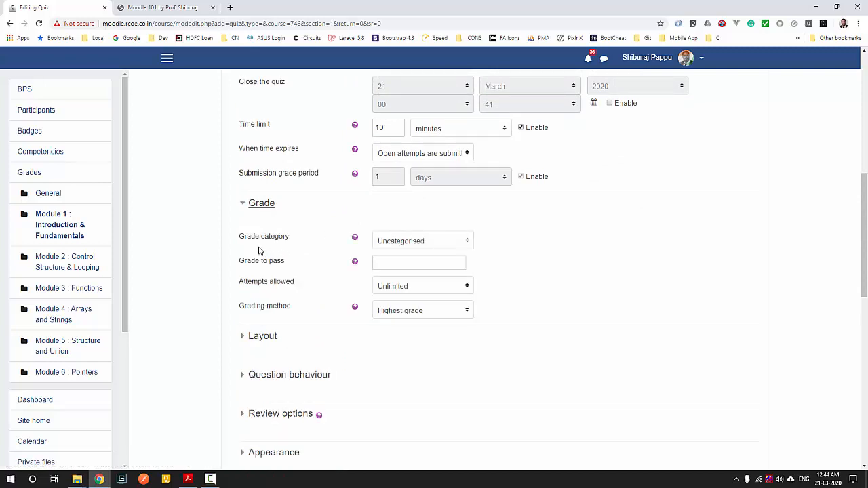
left_click(455, 244)
left_click(454, 243)
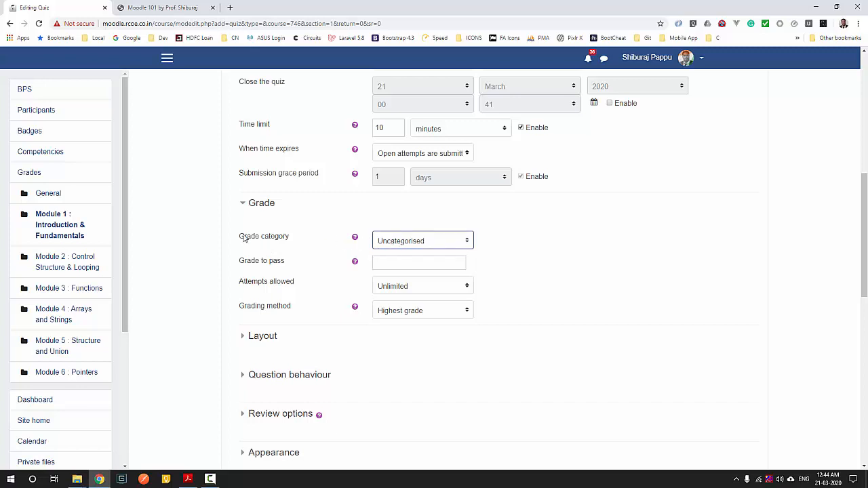
left_click(428, 243)
left_click(428, 245)
left_click(430, 244)
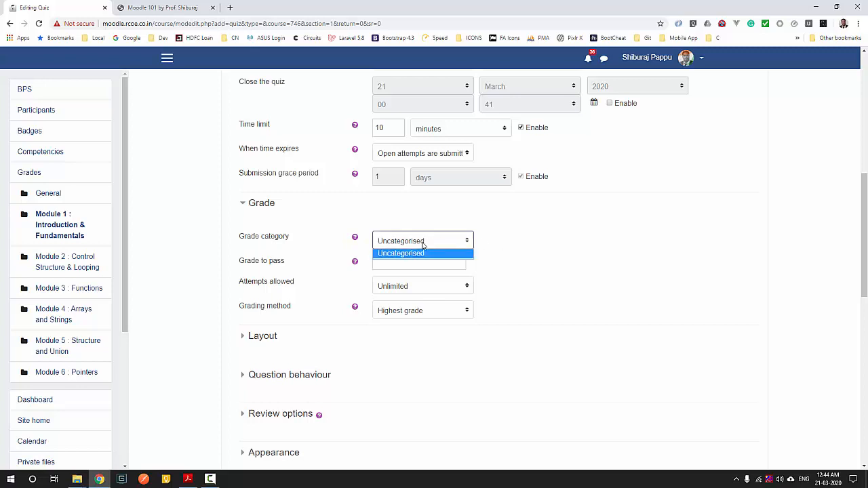
left_click(440, 244)
left_click(418, 242)
left_click(417, 243)
left_click(421, 244)
left_click(520, 253)
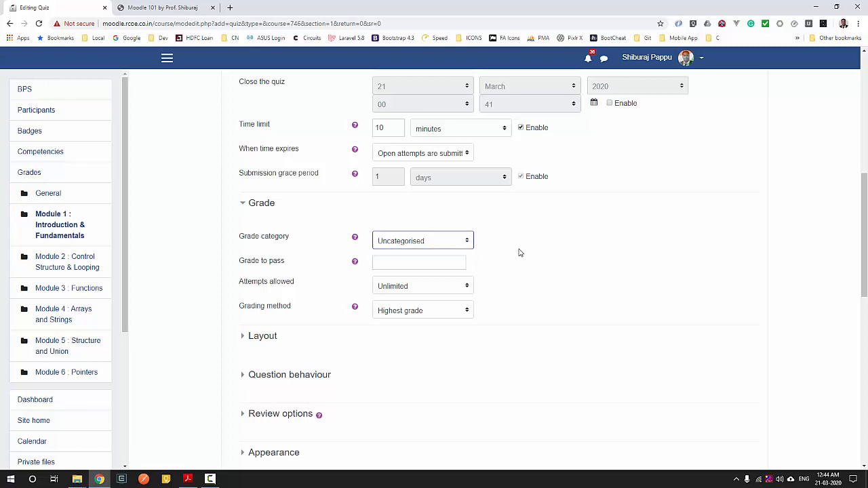
- Set the grade to pass to 4 and the attempts allowed to 1
left_click(405, 264)
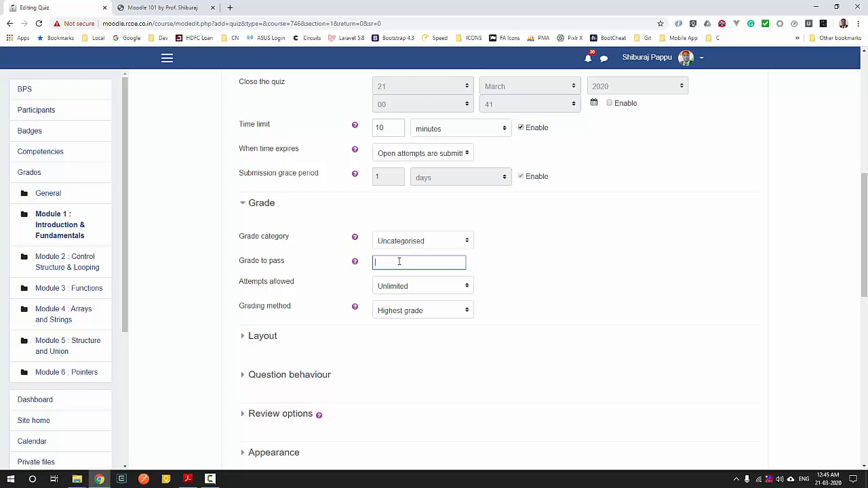
type("4")
left_click(495, 270)
left_click(446, 292)
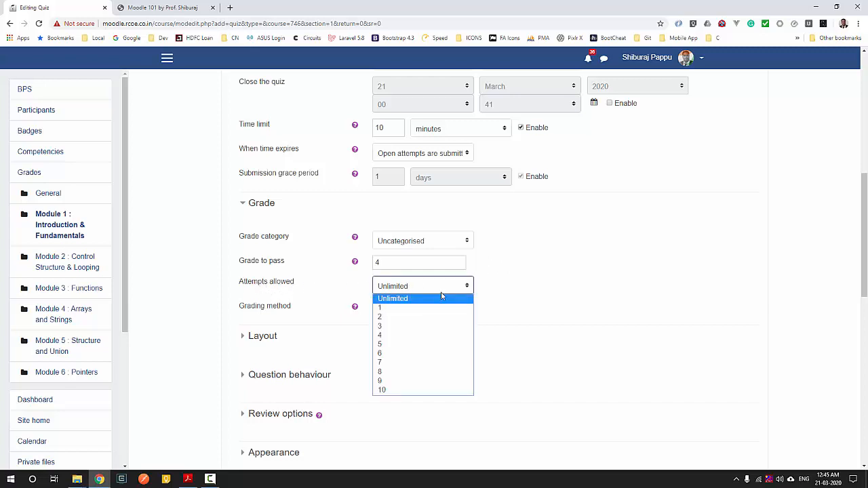
left_click(380, 308)
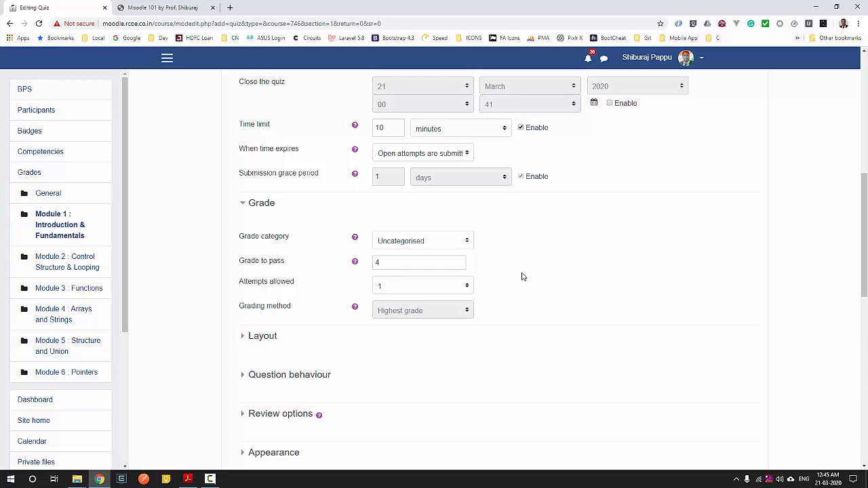
left_click(444, 292)
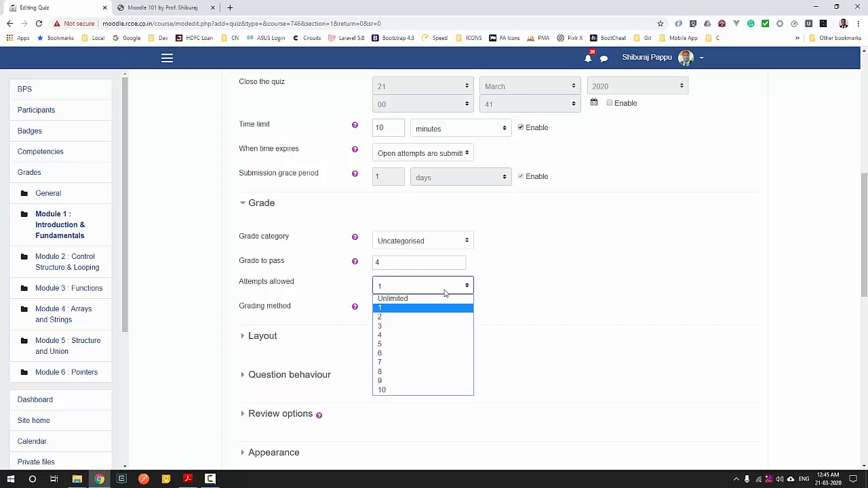
left_click(533, 277)
- Expand the quiz's Layout settings and examine the New page options
scroll(305, 319, "down", 1)
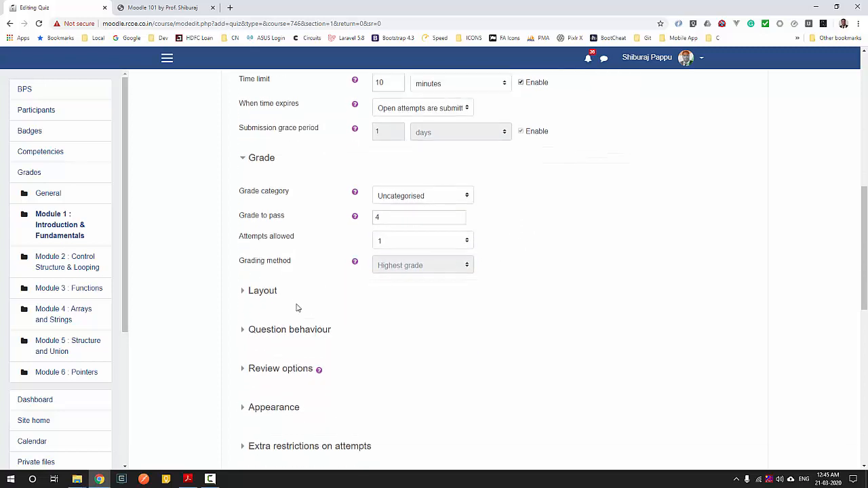
left_click(258, 291)
scroll(388, 306, "down", 2)
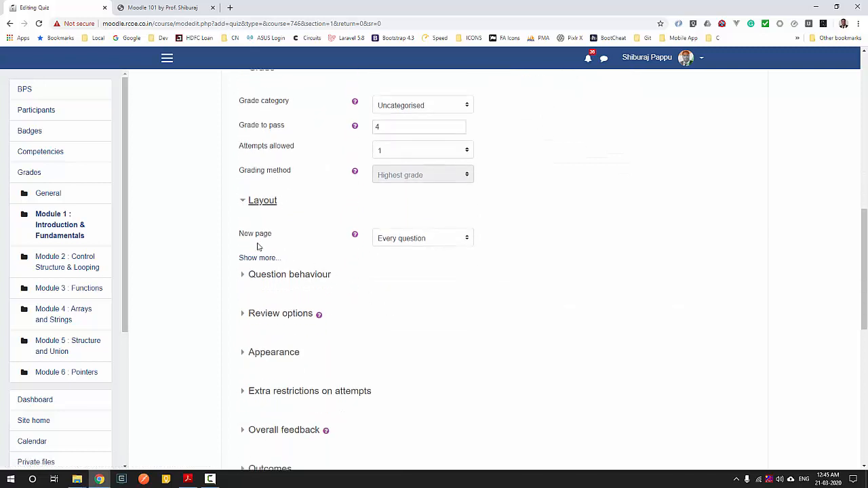
left_click(418, 239)
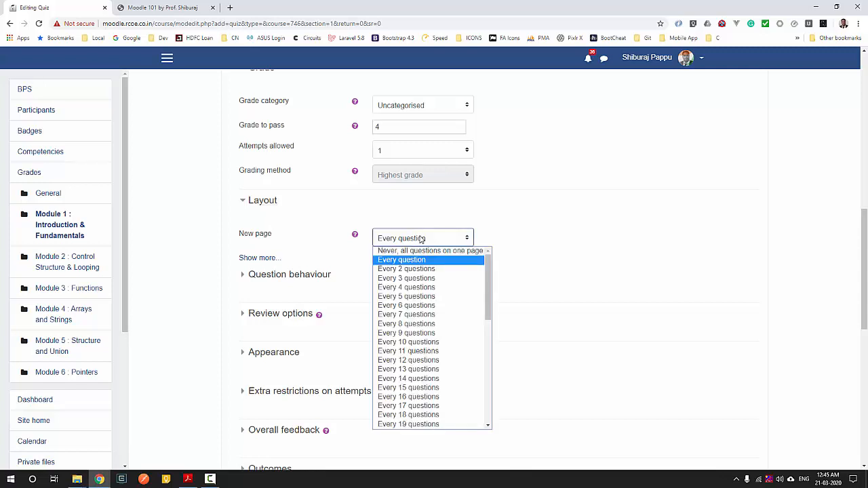
left_click(423, 238)
left_click(424, 240)
left_click(423, 239)
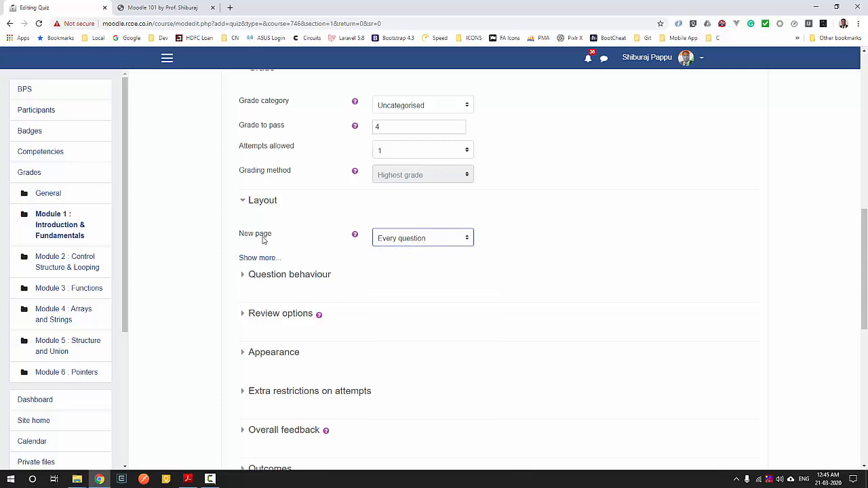
- Try a new page every 2 questions and return the New page option to Every question
left_click(405, 243)
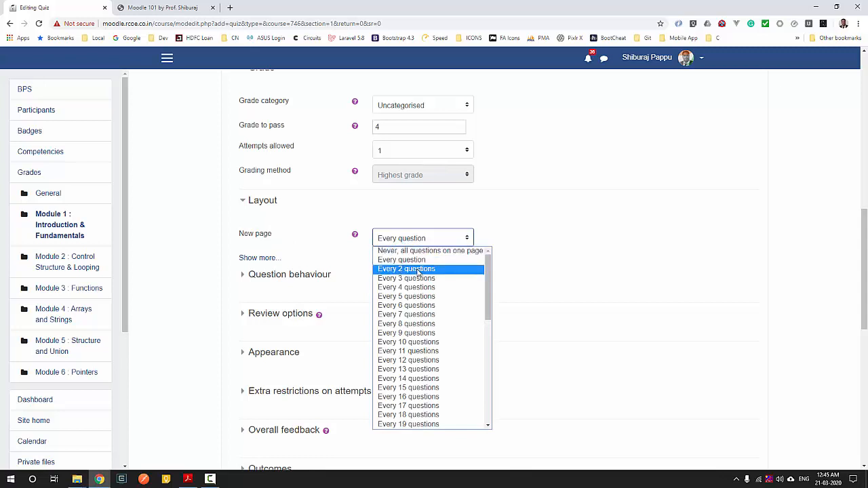
left_click(413, 264)
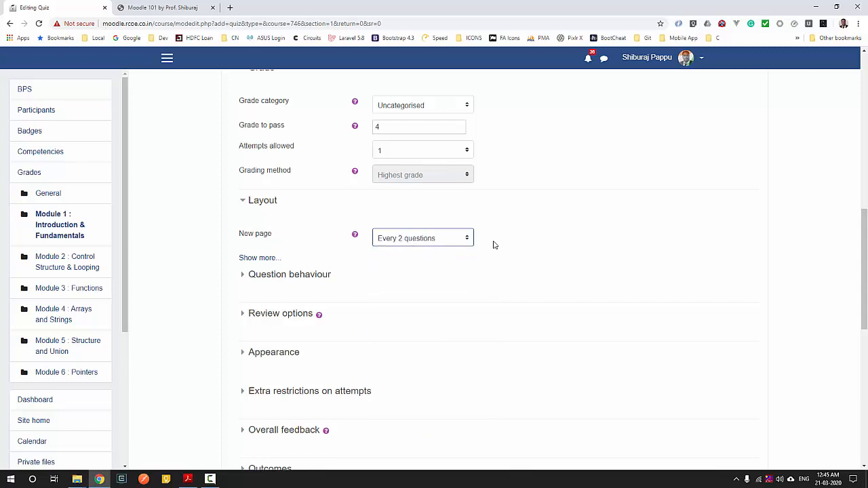
left_click(419, 243)
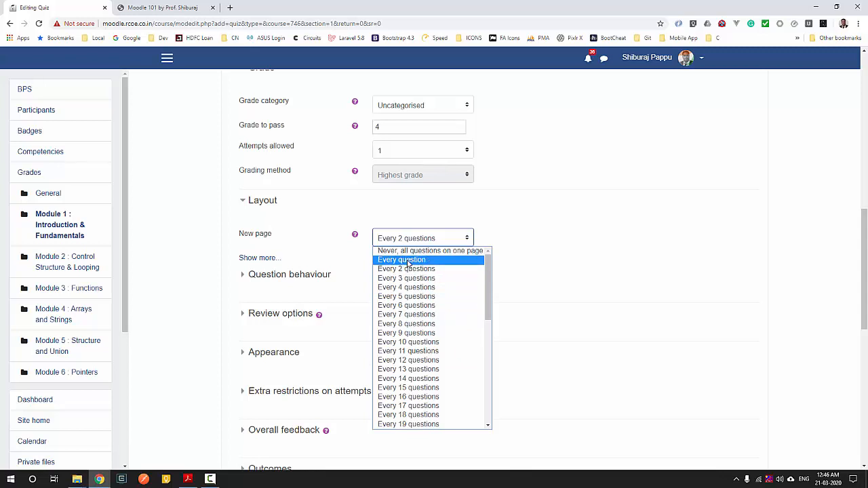
left_click(408, 263)
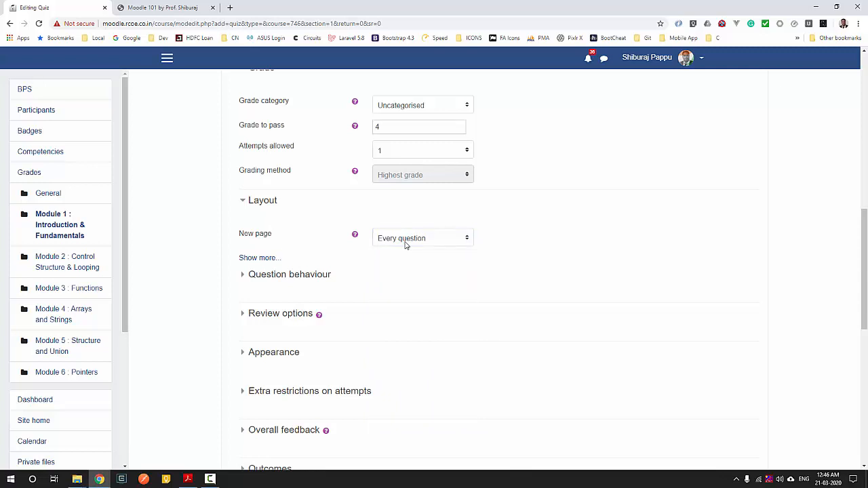
- Expand the quiz's Question behaviour settings and examine the Shuffle within questions and How questions behave options, keeping Yes and Deferred feedback
scroll(364, 269, "down", 1)
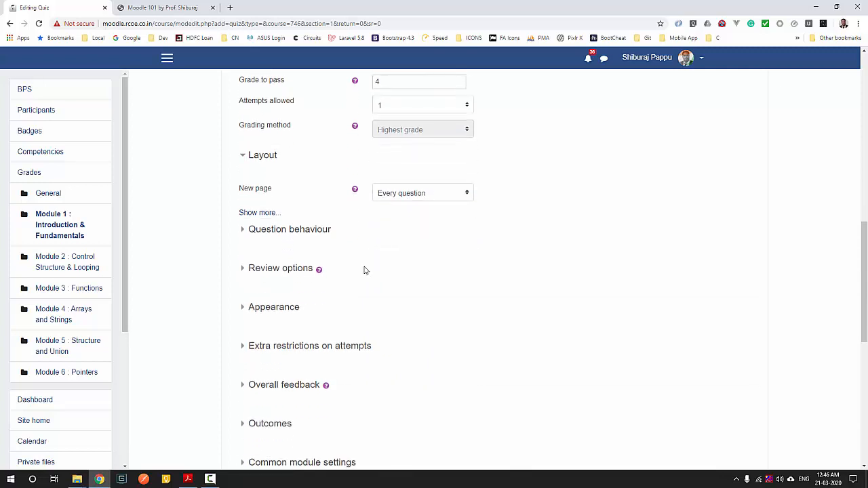
left_click(300, 231)
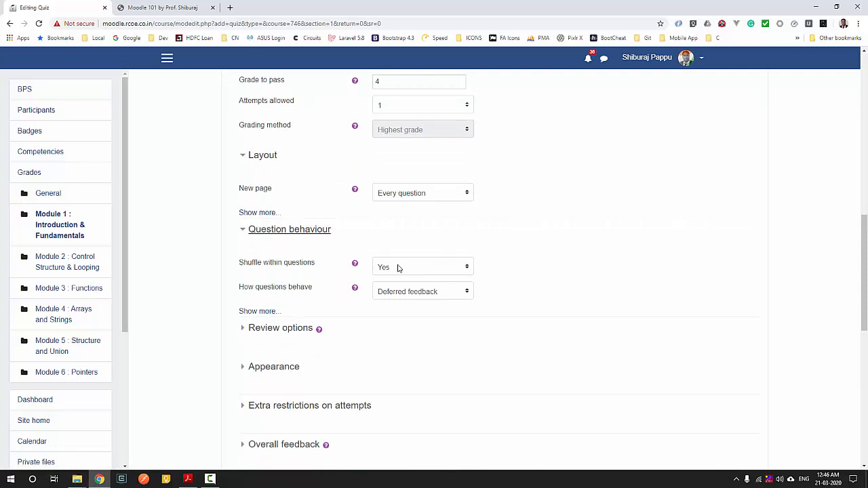
left_click(431, 268)
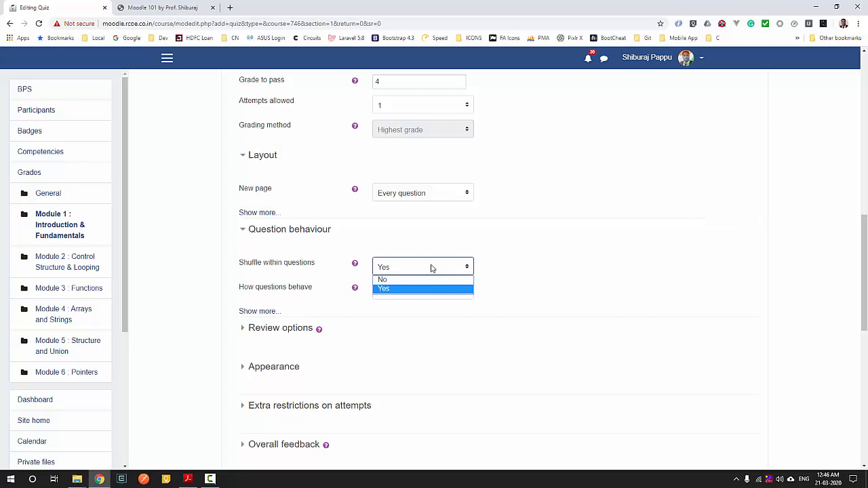
left_click(433, 268)
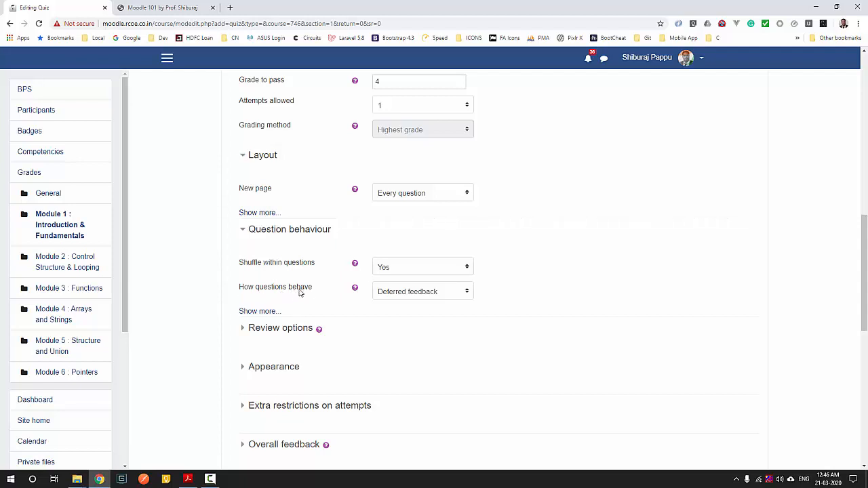
left_click(426, 294)
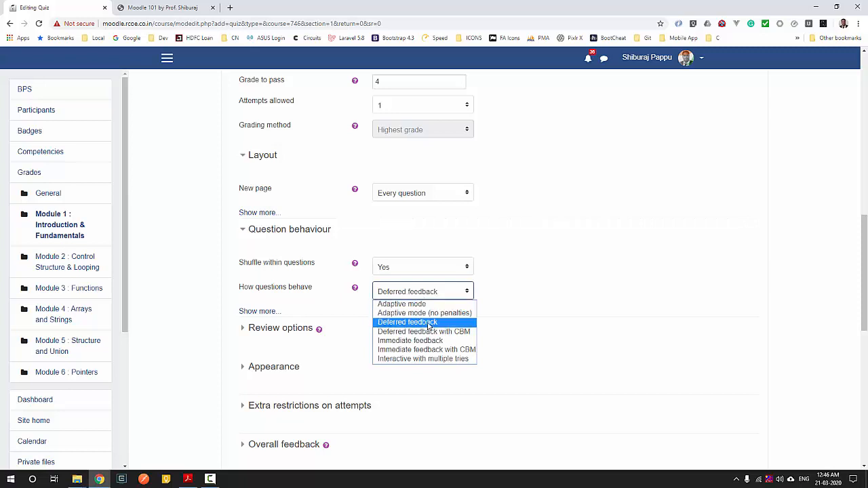
left_click(428, 325)
left_click(528, 297)
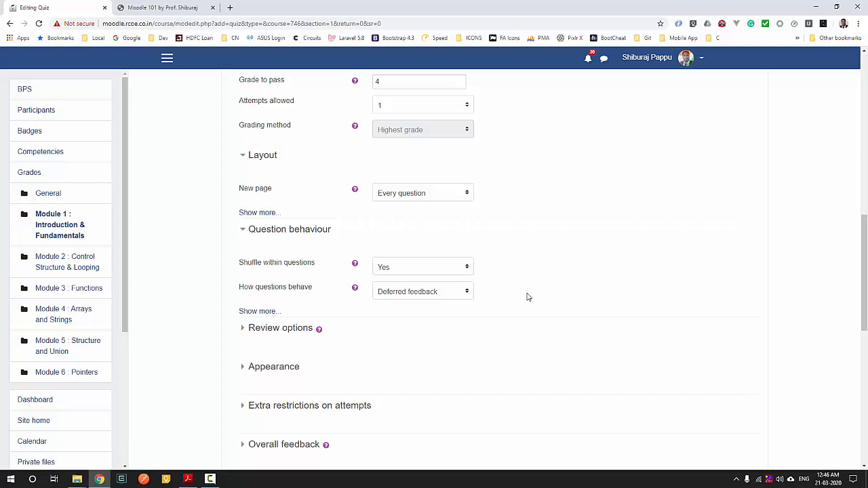
- Review the alternative question behaviour modes and read the help text for How questions behave
left_click(438, 293)
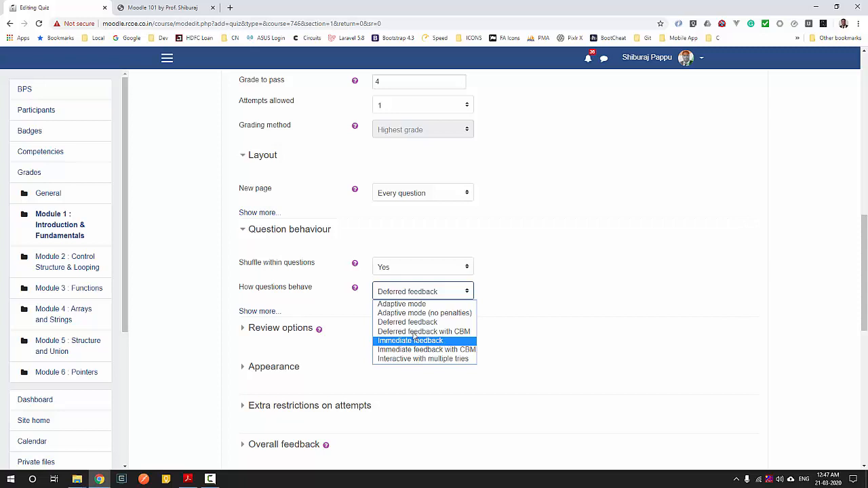
left_click(355, 288)
left_click(355, 287)
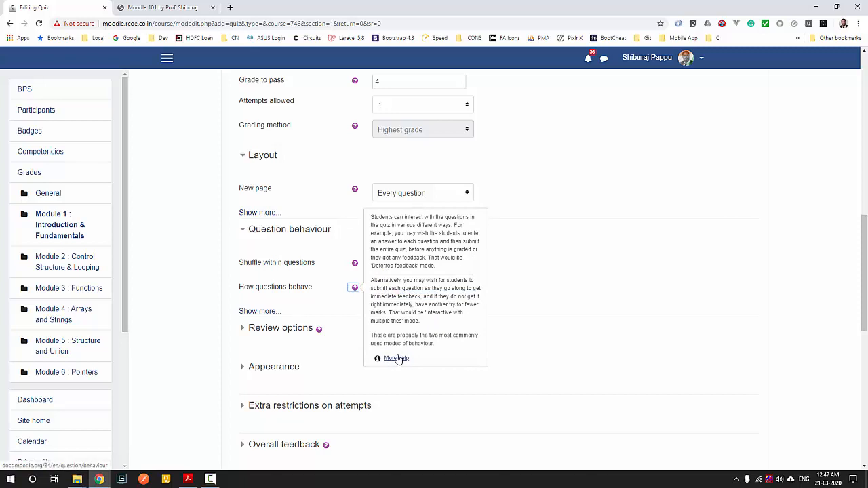
left_click(607, 281)
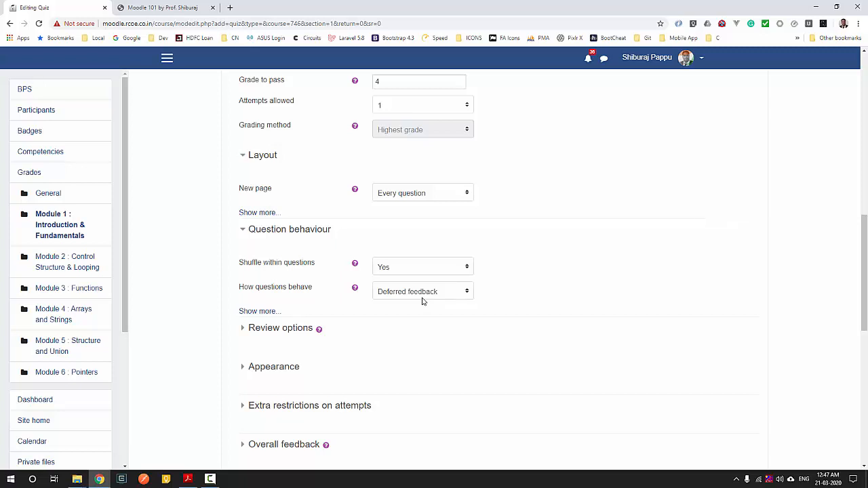
- Expand Review options and try disabling Overall feedback immediately after the attempt, later while the quiz is open, and after it is closed
scroll(380, 285, "down", 1)
left_click(271, 238)
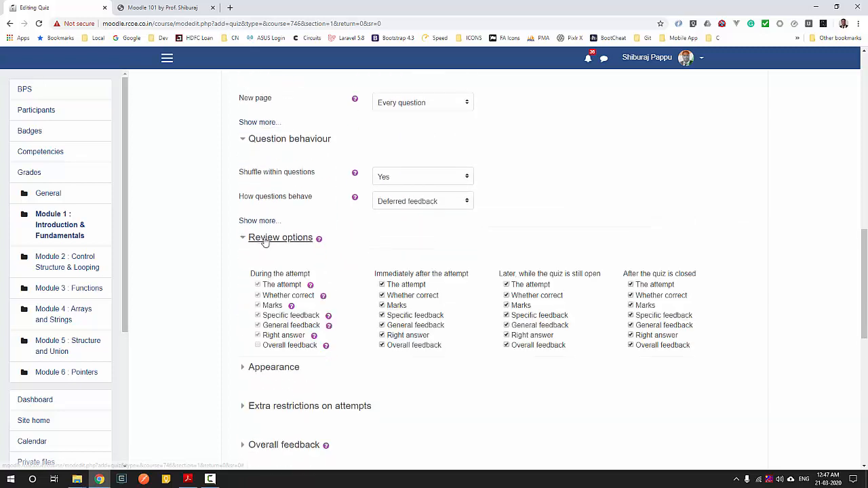
scroll(388, 263, "down", 1)
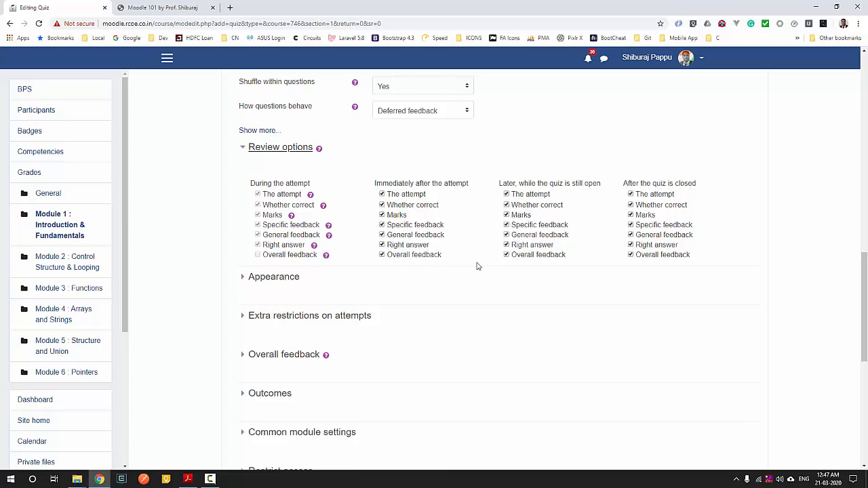
left_click(382, 256)
left_click(507, 255)
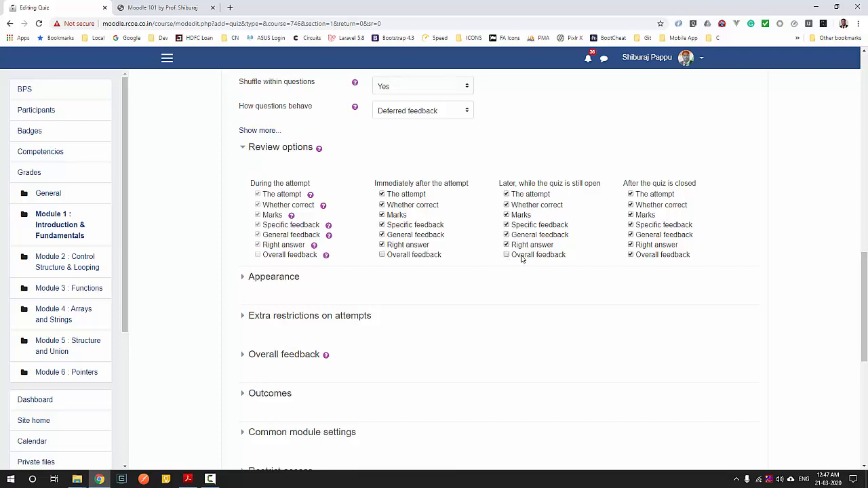
left_click(630, 255)
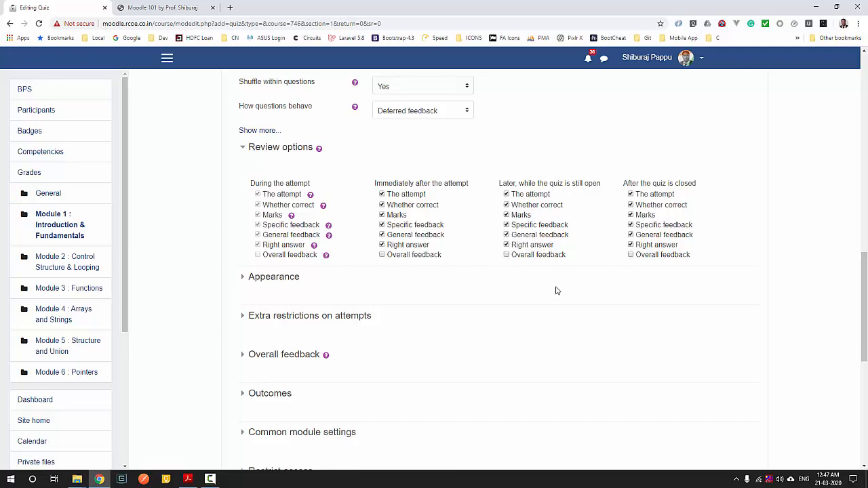
- Re-enable Overall feedback for all three review periods following the attempt
left_click(631, 255)
left_click_drag(625, 188, 697, 188)
scroll(611, 238, "up", 3)
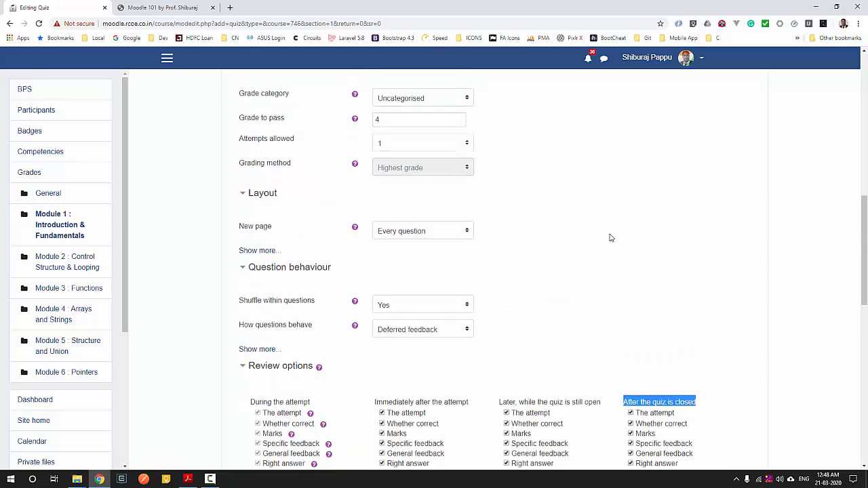
scroll(611, 237, "up", 4)
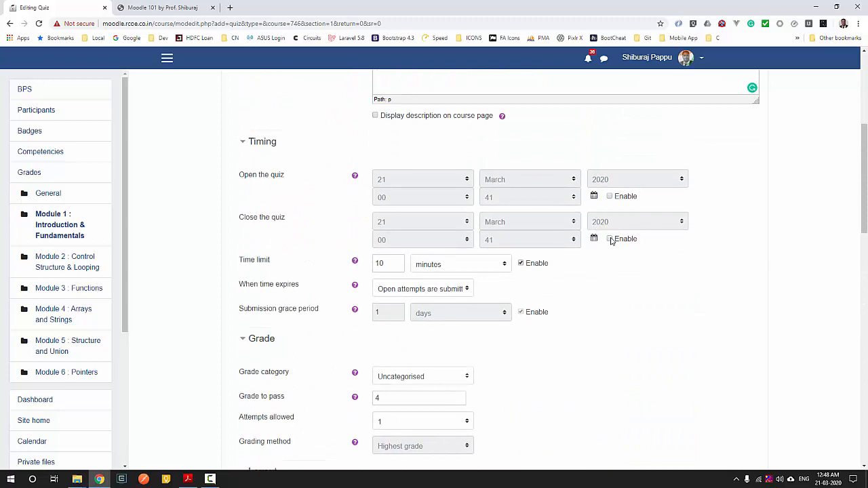
scroll(608, 247, "down", 8)
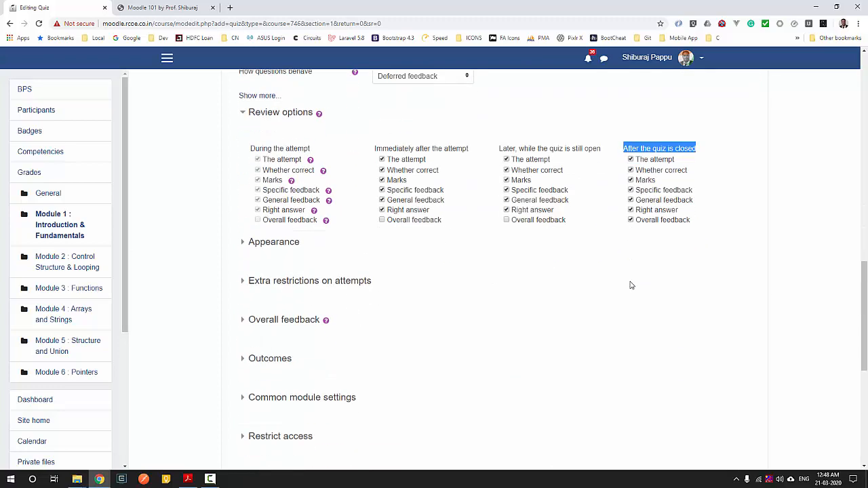
scroll(608, 258, "up", 1)
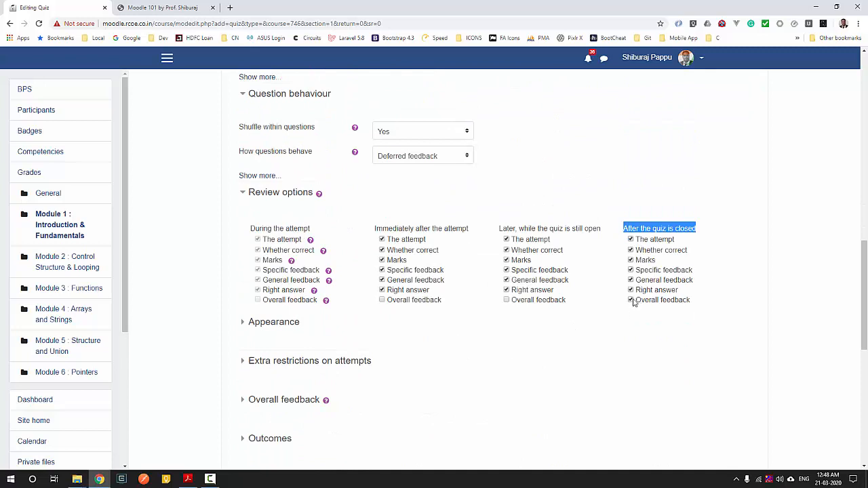
left_click(507, 300)
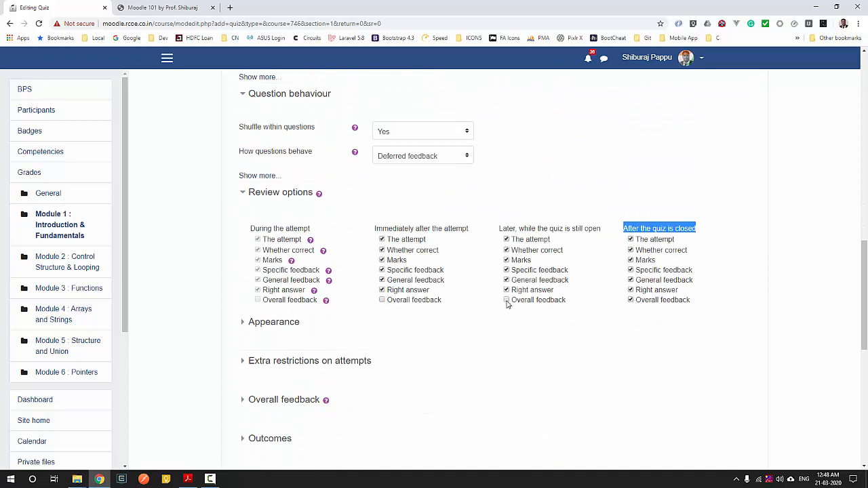
left_click(382, 301)
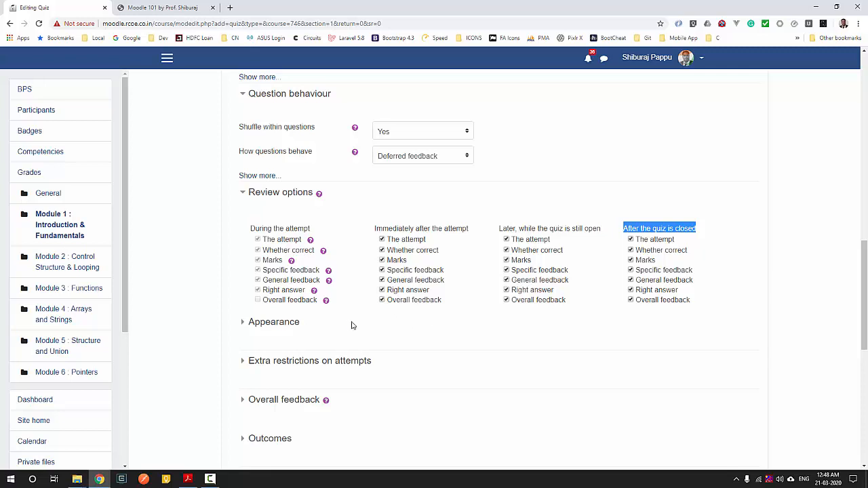
- Expand the quiz's Appearance and Extra restrictions on attempts settings and examine the picture, decimal places and password options
scroll(354, 325, "down", 1)
left_click(280, 232)
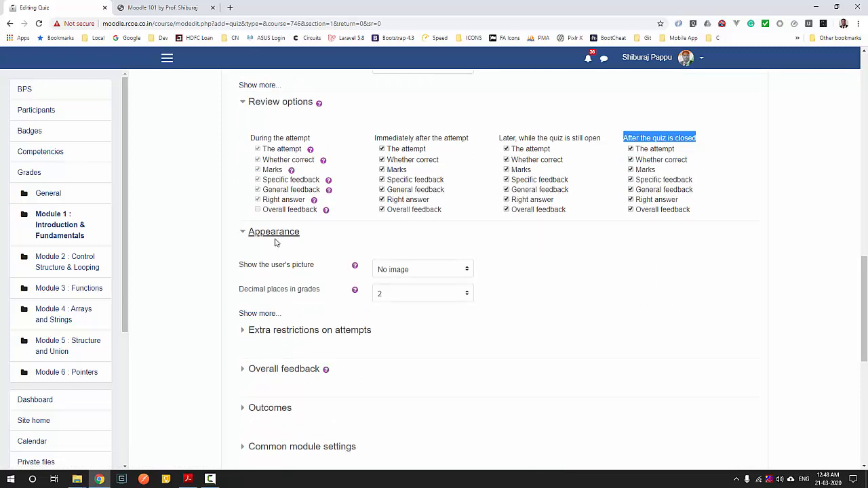
scroll(319, 276, "down", 1)
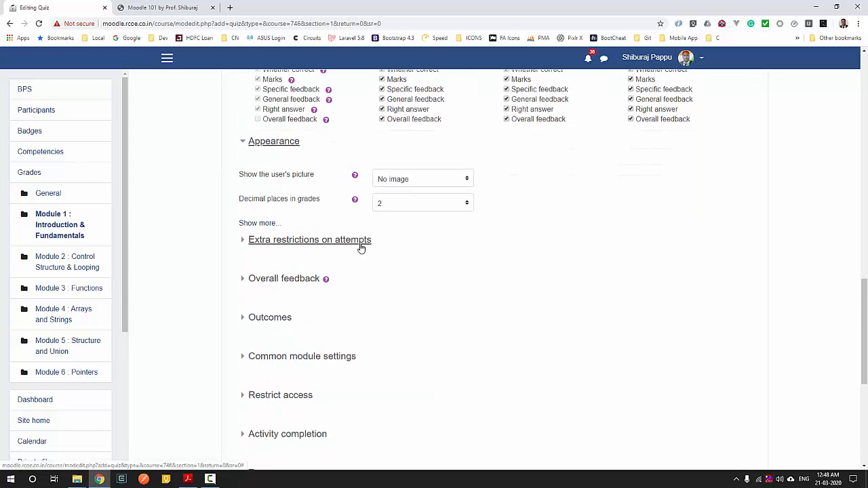
left_click(299, 241)
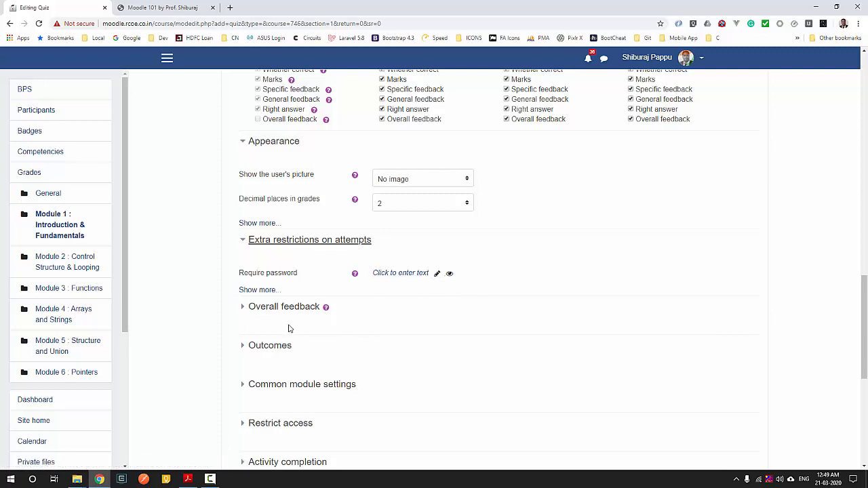
- Expand Overall feedback and enter "Very Good" for the upper range, a grade boundary of 50, and "Very Bad" for the lower range
scroll(287, 330, "down", 2)
left_click(293, 217)
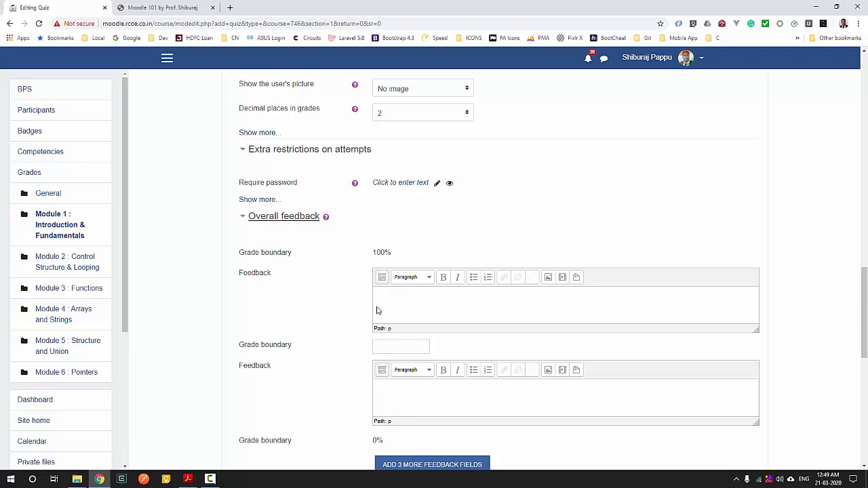
left_click(393, 348)
left_click(398, 302)
left_click(403, 401)
left_click(382, 348)
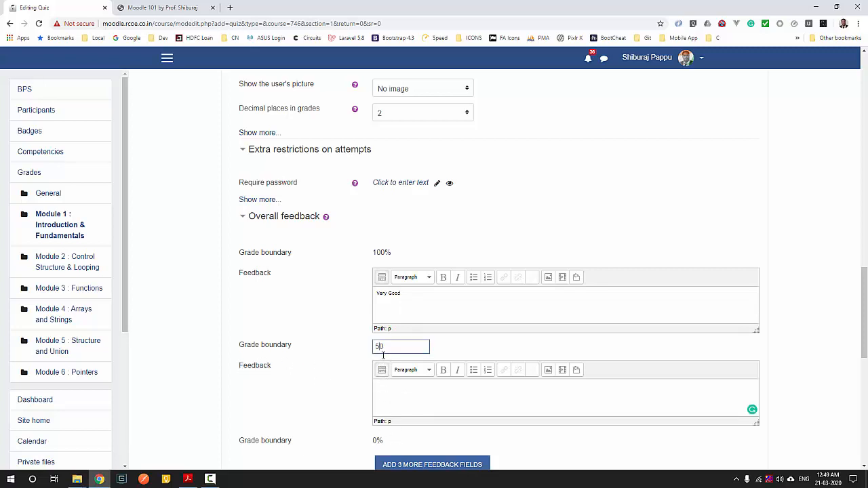
left_click(387, 403)
left_click(414, 300)
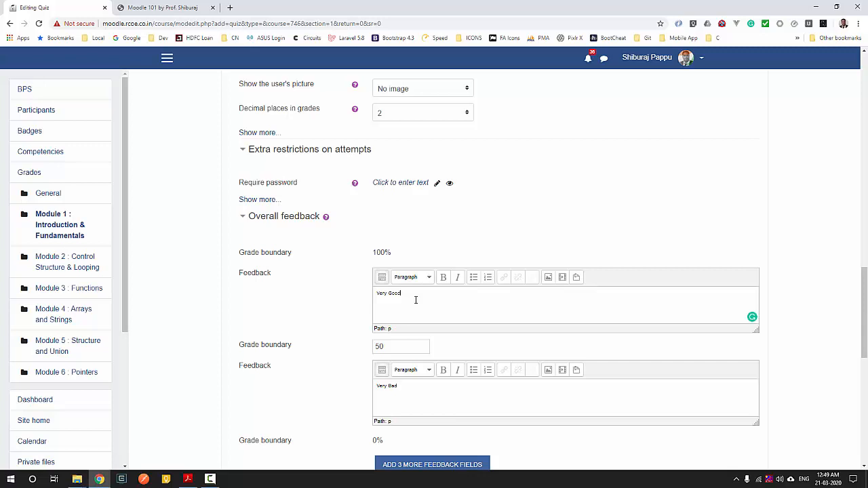
- Expand Outcomes and assign the outcome about formulating simple algorithms and translating them to programs in C language
scroll(416, 300, "down", 2)
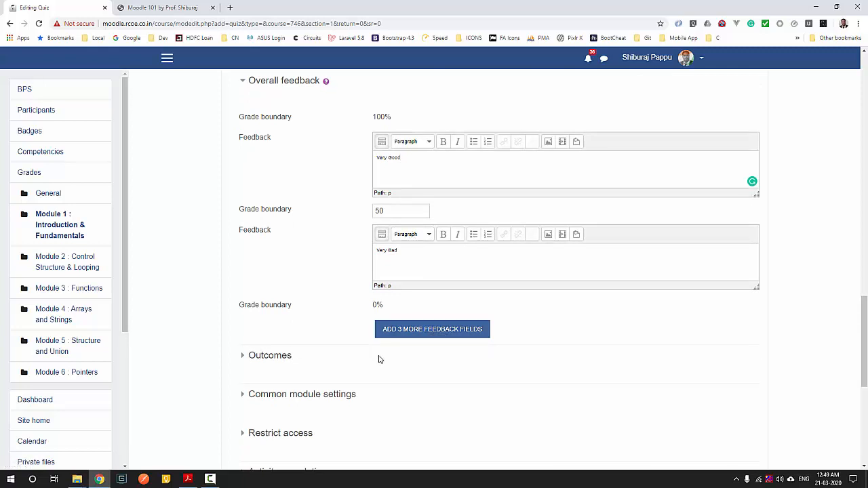
scroll(330, 338, "down", 1)
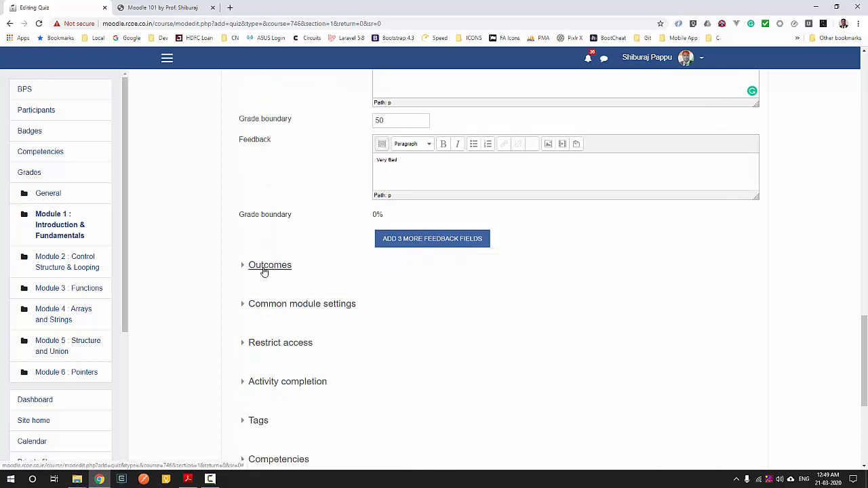
left_click(273, 267)
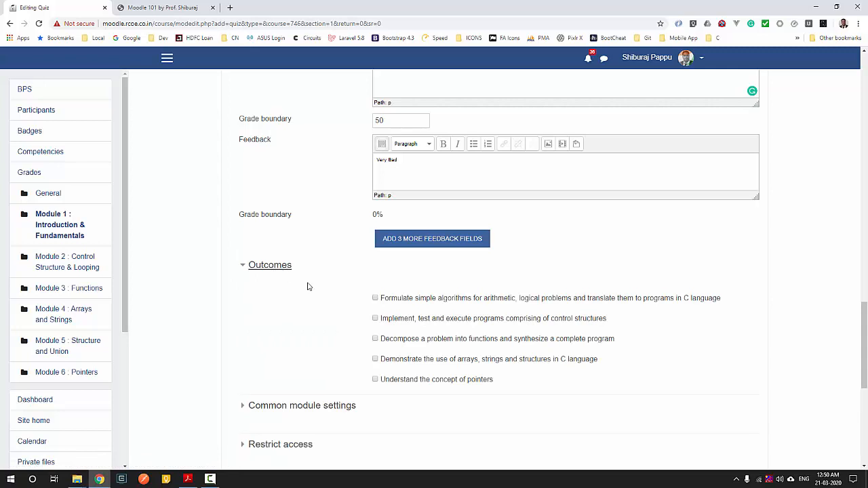
left_click(376, 298)
scroll(541, 301, "up", 10)
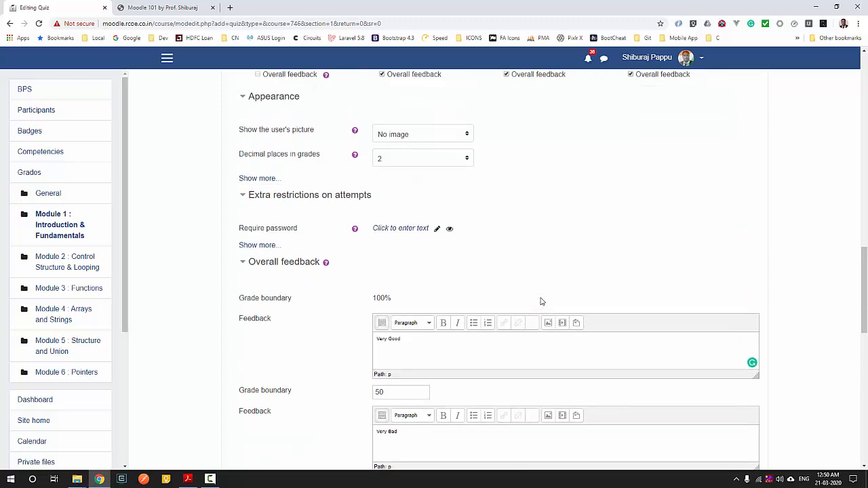
scroll(541, 300, "up", 3)
scroll(541, 301, "down", 10)
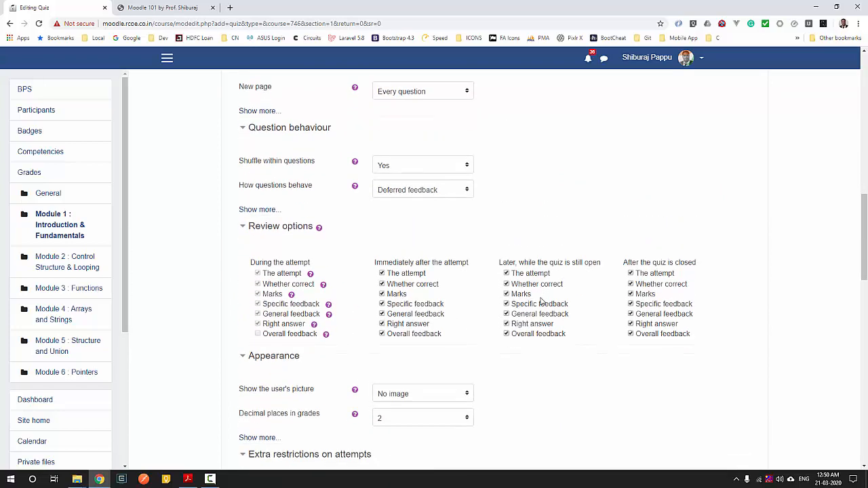
scroll(407, 251, "down", 2)
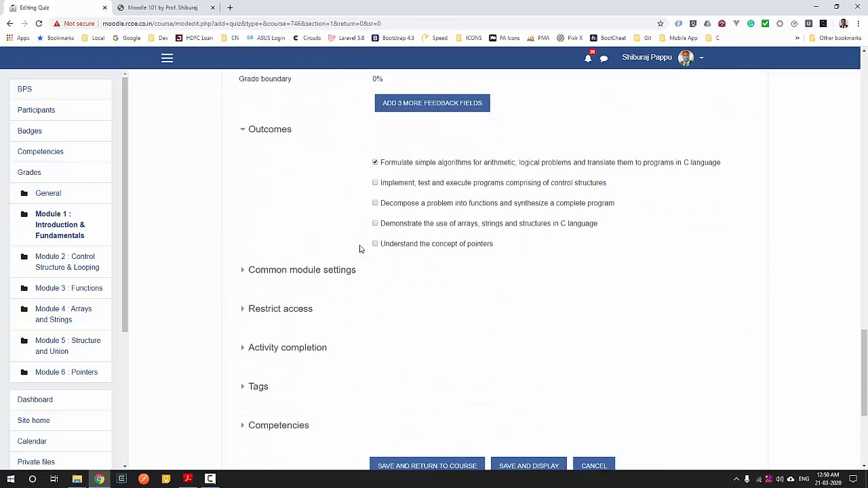
left_click(376, 164)
- Expand Activity completion and set completion tracking to show the activity as complete when conditions are met
scroll(364, 283, "down", 1)
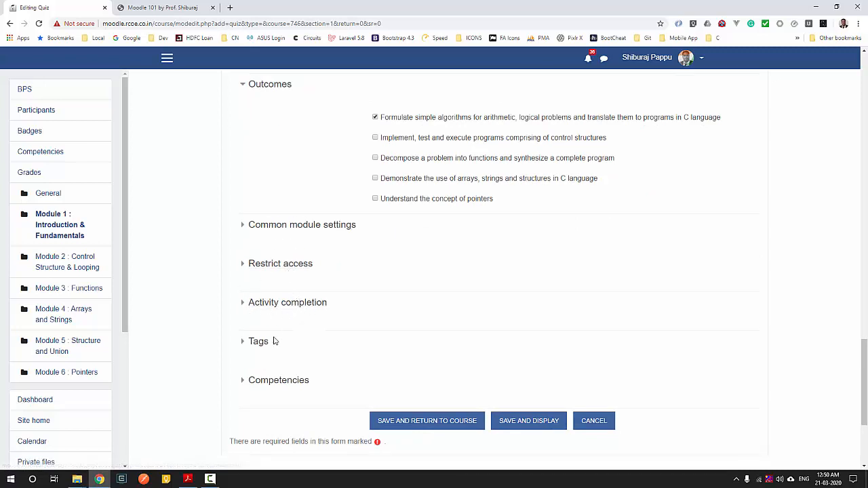
left_click(287, 303)
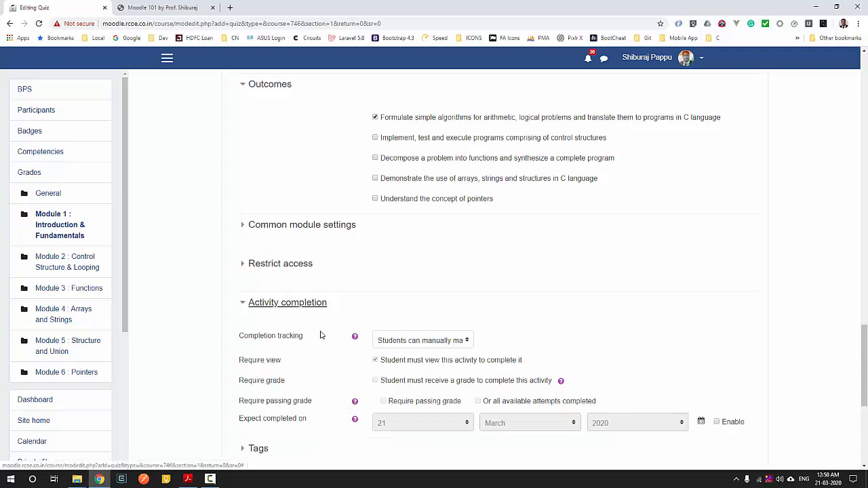
scroll(285, 323, "down", 2)
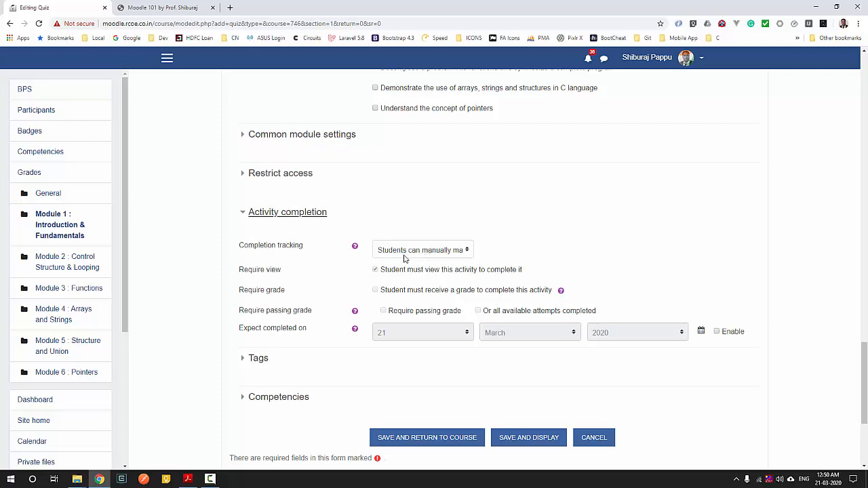
left_click(428, 252)
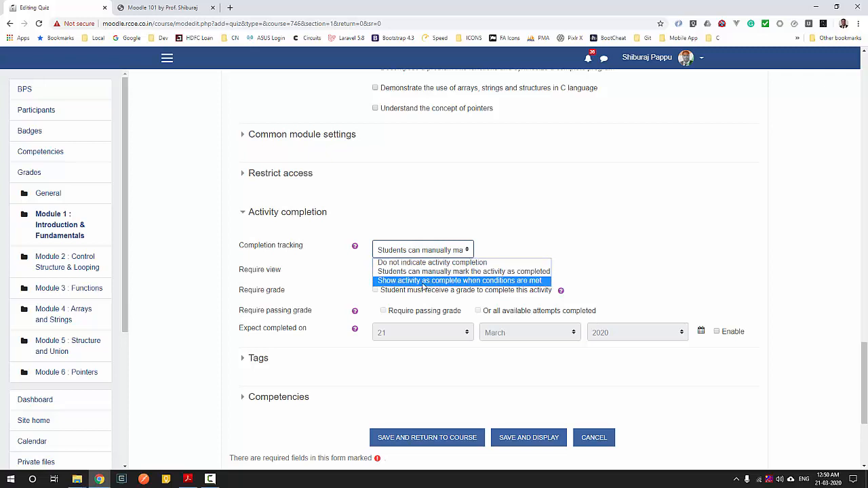
left_click(514, 281)
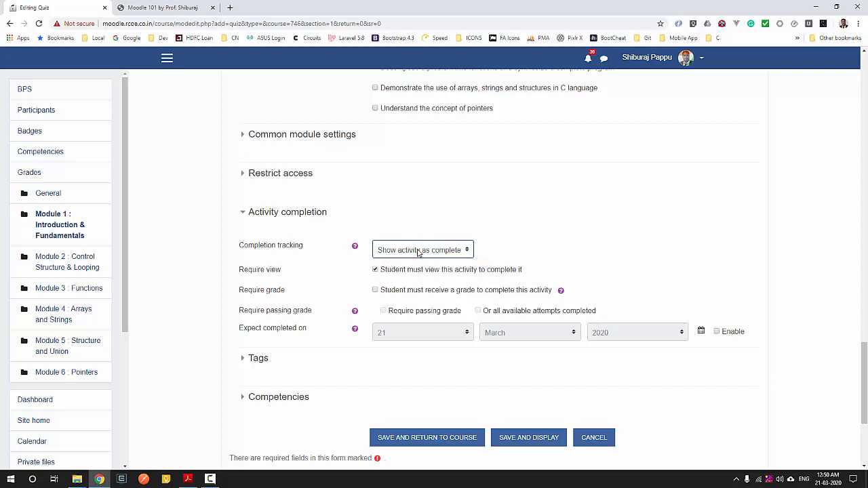
left_click(496, 250)
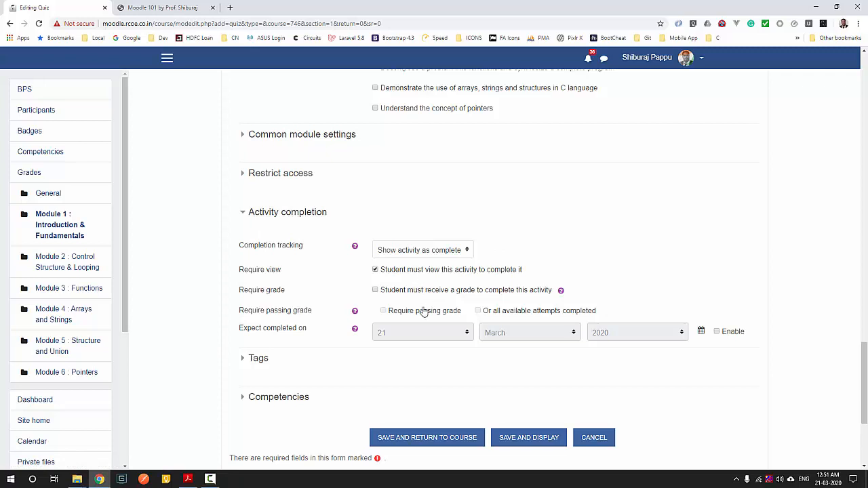
- Require students to receive a grade and a passing grade for completion, and submit the quiz settings with display
left_click(375, 290)
left_click(384, 311)
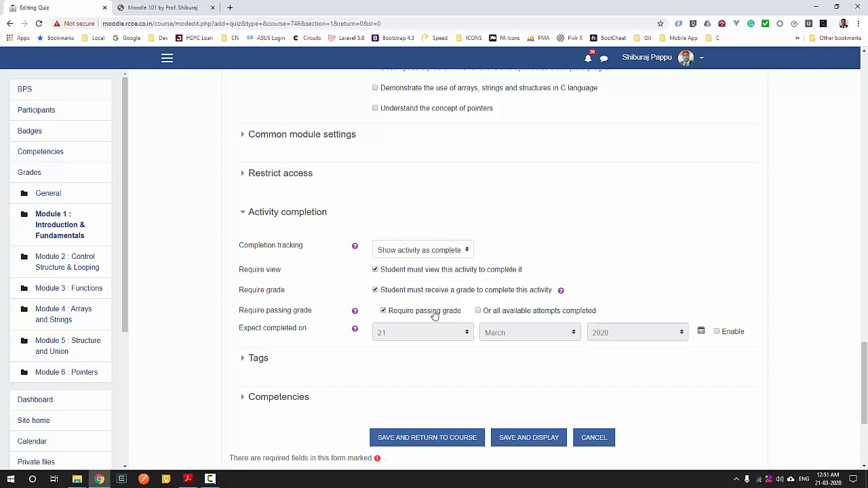
left_click(530, 438)
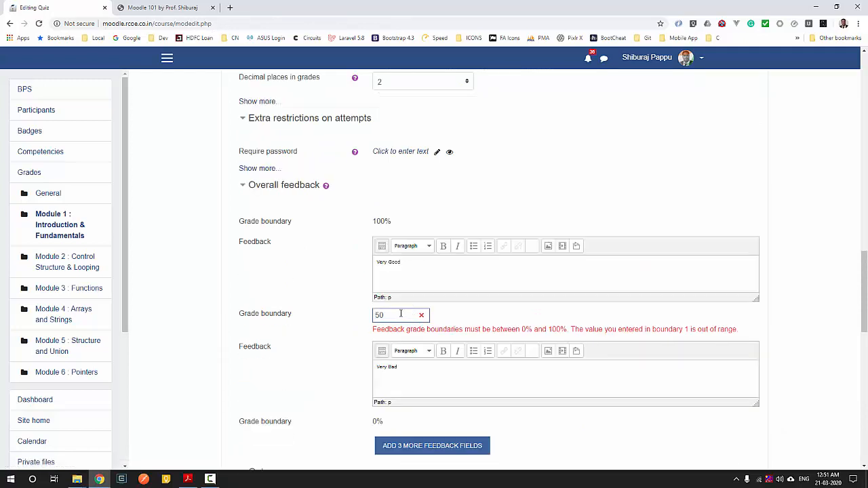
- Correct the overall feedback grade boundary to 50% and save and display the quiz
left_click(399, 315)
type("%")
scroll(439, 361, "down", 3)
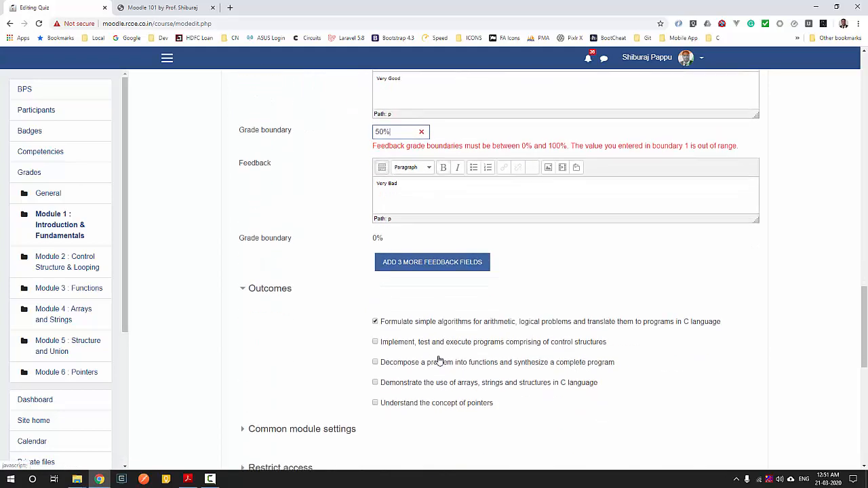
scroll(439, 361, "down", 10)
left_click(534, 242)
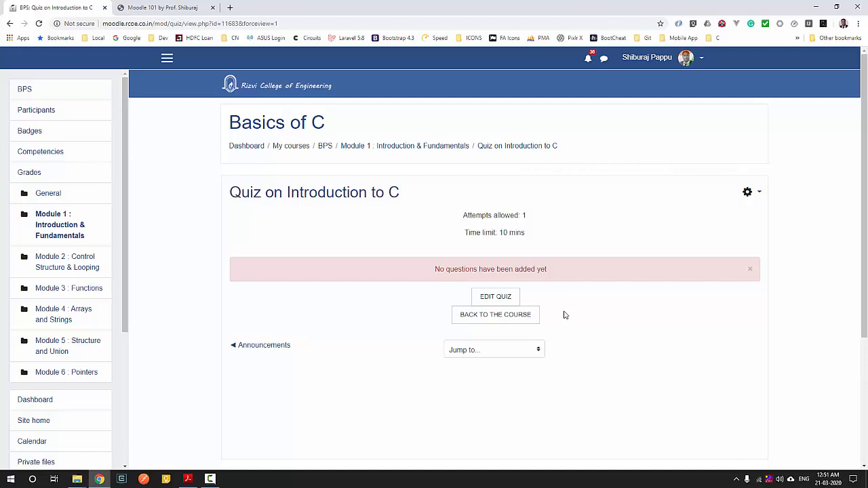
- Open the quiz for question editing and save a maximum grade of 3.00
left_click(503, 298)
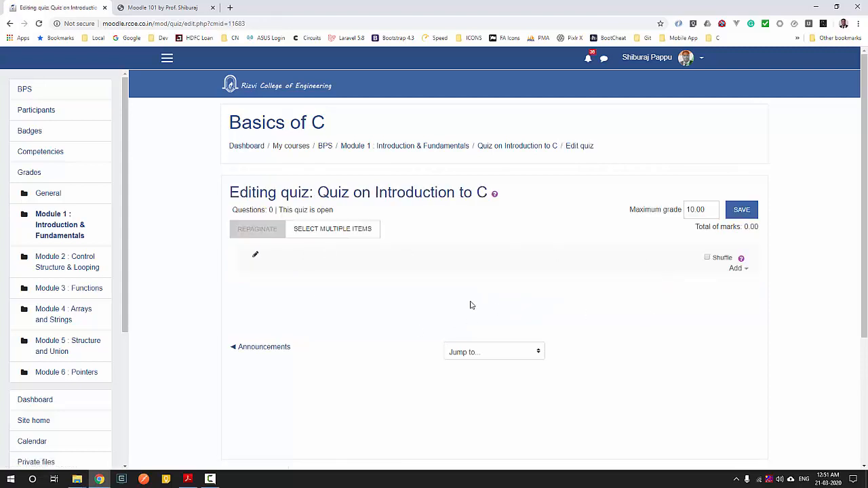
left_click(687, 210)
type("3")
left_click_drag(692, 210, 689, 212)
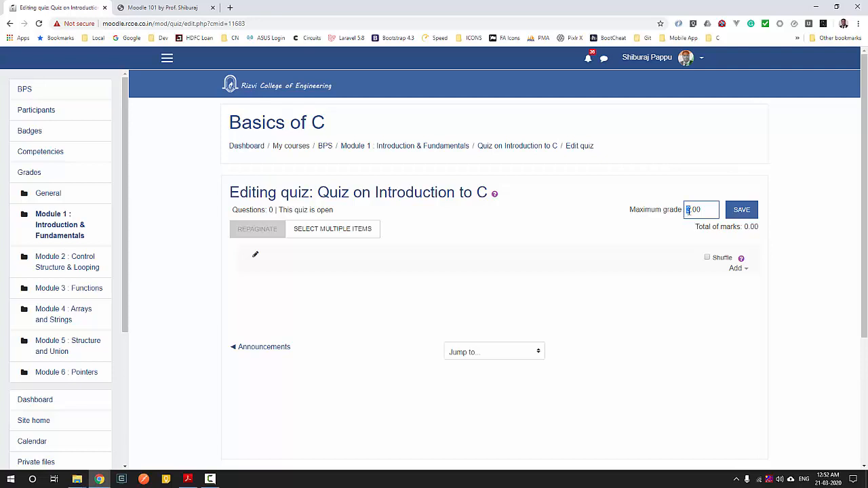
left_click(743, 211)
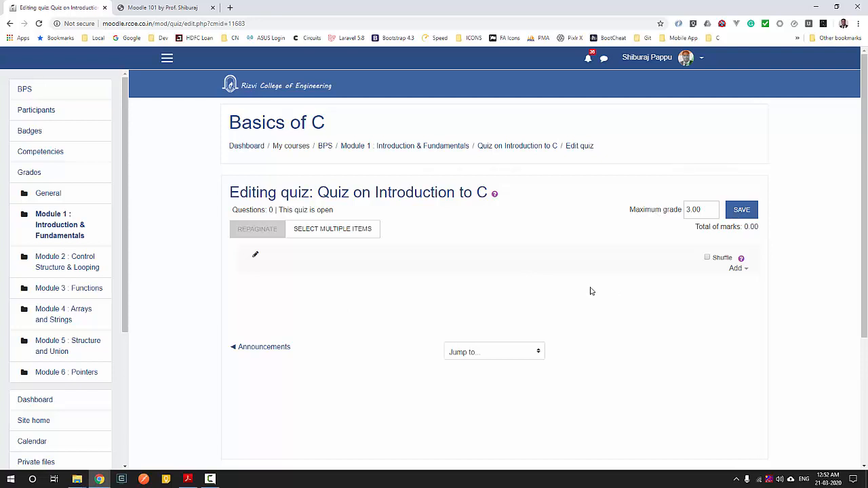
- Add a new question of the Multiple choice type to the quiz
left_click(740, 271)
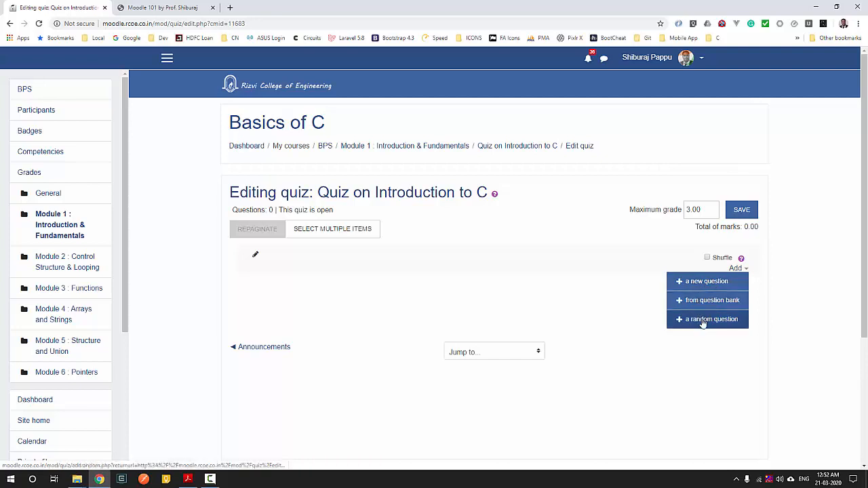
left_click(708, 285)
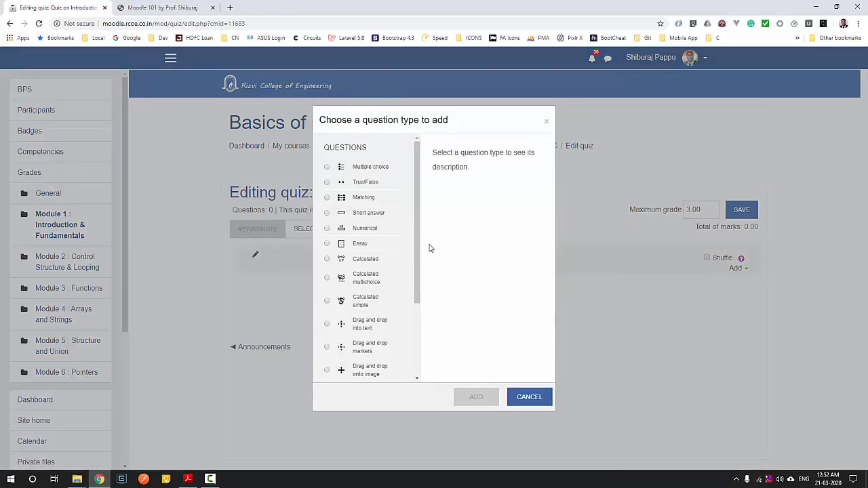
mouse_move(418, 233)
left_mouse_down()
mouse_move(419, 319)
mouse_move(420, 219)
left_mouse_up()
left_click(327, 168)
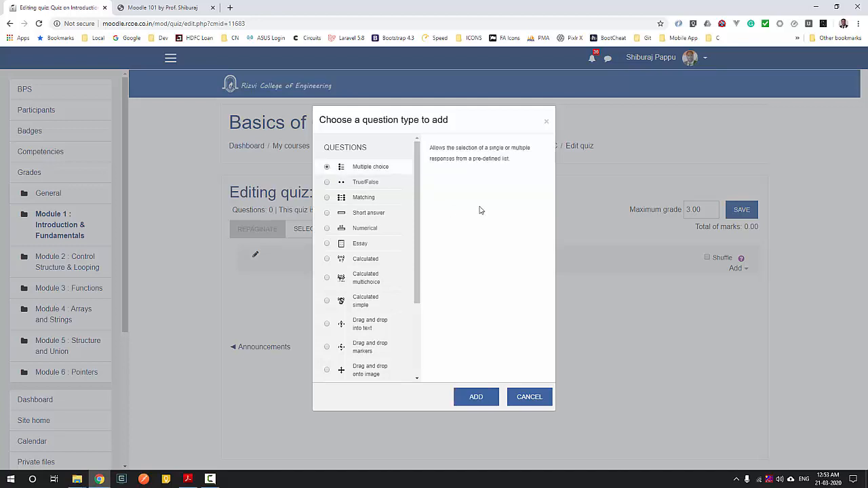
left_click(477, 400)
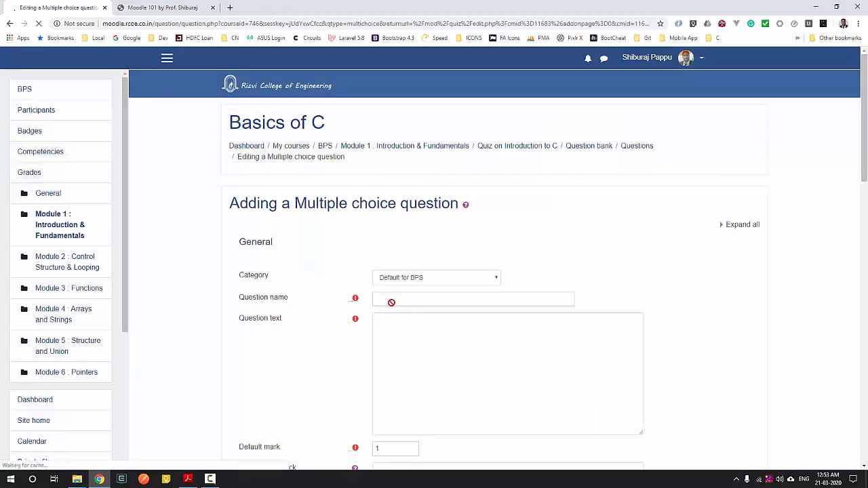
- Check the category choices for the new question and name it "Q.1."
left_click(486, 278)
left_click(485, 279)
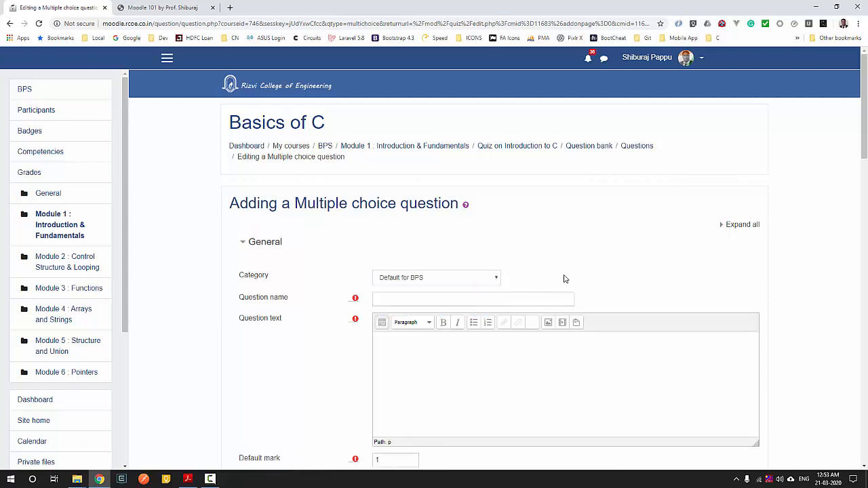
left_click(399, 300)
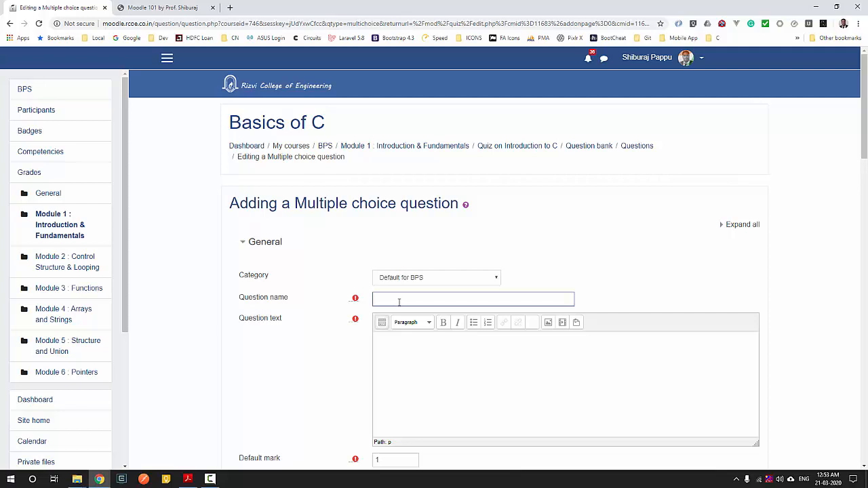
type("Q.1.")
- Enter "Which compiler is used to compile C Programs?" as the question text
left_click(399, 347)
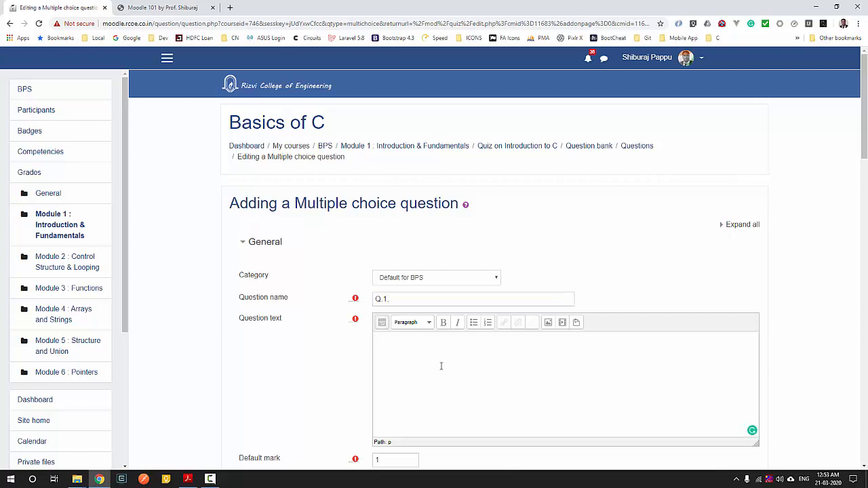
type("w")
scroll(441, 366, "down", 2)
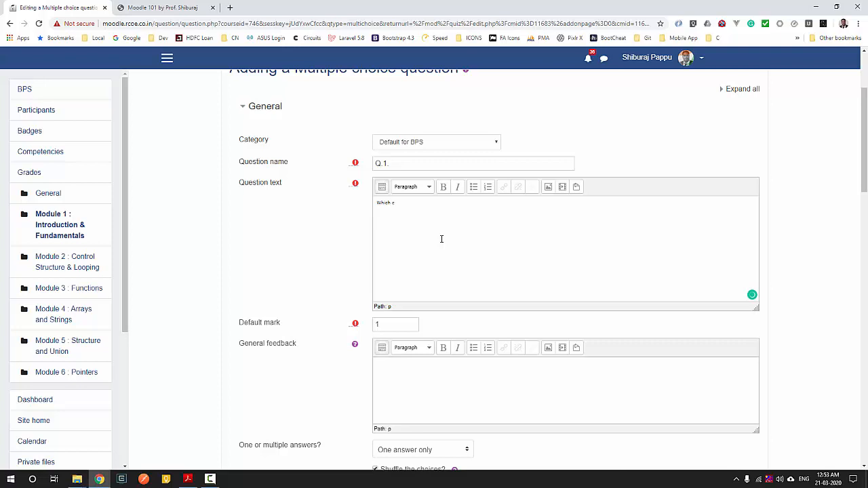
type("hich compiler is used to compile")
key("BackSpace")
key("BackSpace")
key("BackSpace")
key("BackSpace")
type("mpile C Programs?")
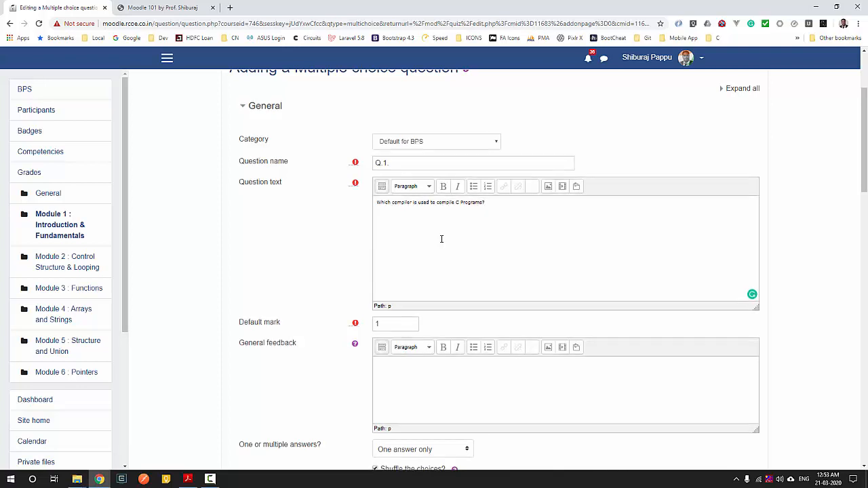
- Examine the question's default mark and general feedback settings
scroll(442, 239, "down", 2)
left_click(378, 190)
double_click(378, 190)
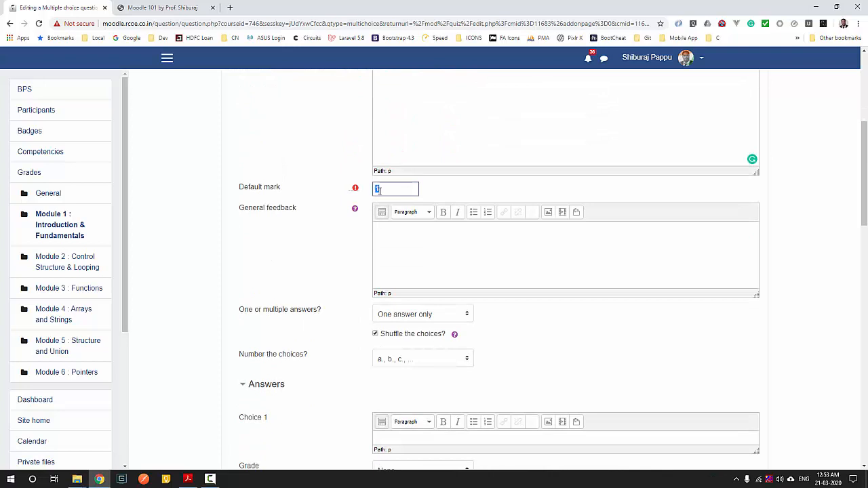
double_click(383, 191)
left_click(383, 190)
left_click(385, 190)
left_click(387, 189)
left_click(442, 193)
double_click(385, 190)
left_click(442, 197)
scroll(382, 224, "down", 1)
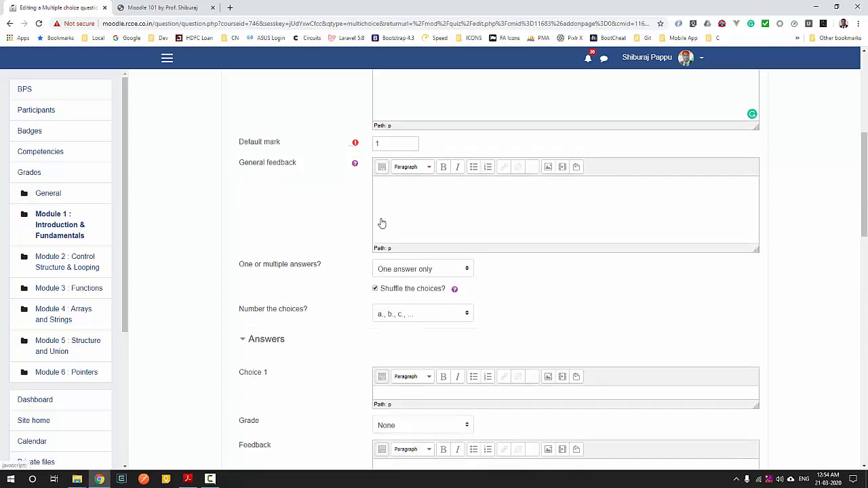
- Try the Multiple answers allowed option for the question and restore One answer only
scroll(382, 224, "down", 1)
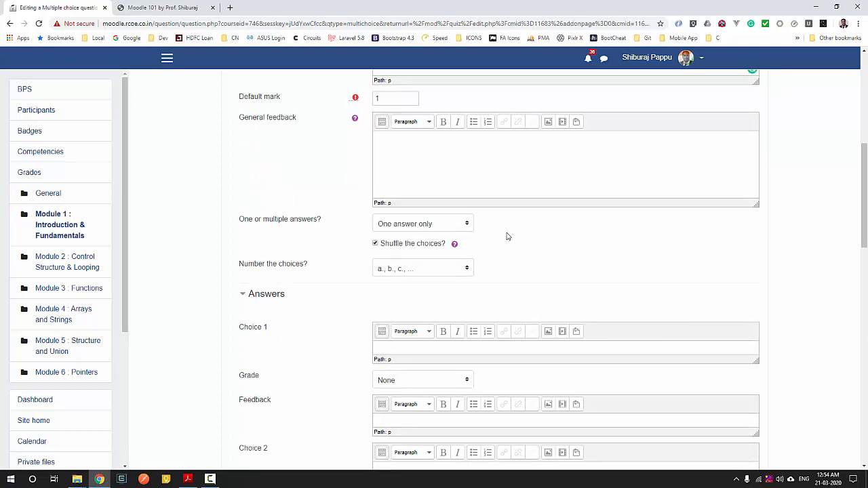
left_click(423, 225)
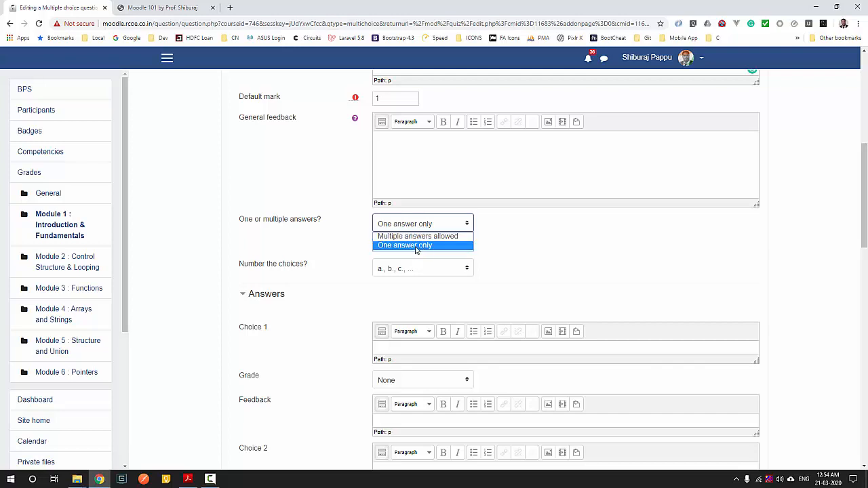
left_click(426, 246)
left_click(519, 229)
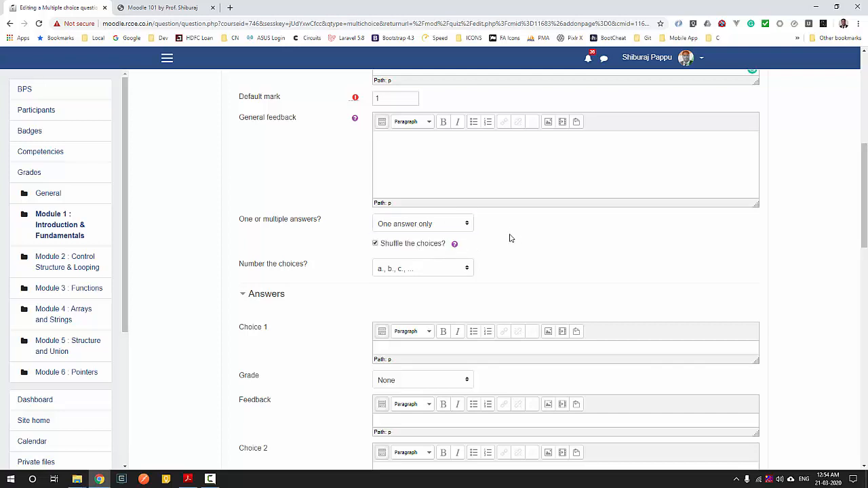
left_click(415, 227)
left_click(413, 236)
left_click(414, 228)
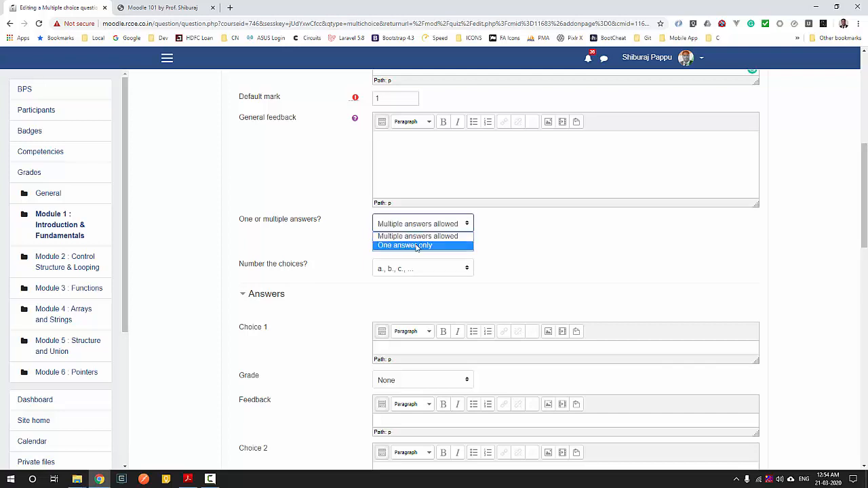
left_click(417, 246)
- Fill in the question's answer choices 1 to 4 with python, php, gcc and go
scroll(537, 249, "down", 2)
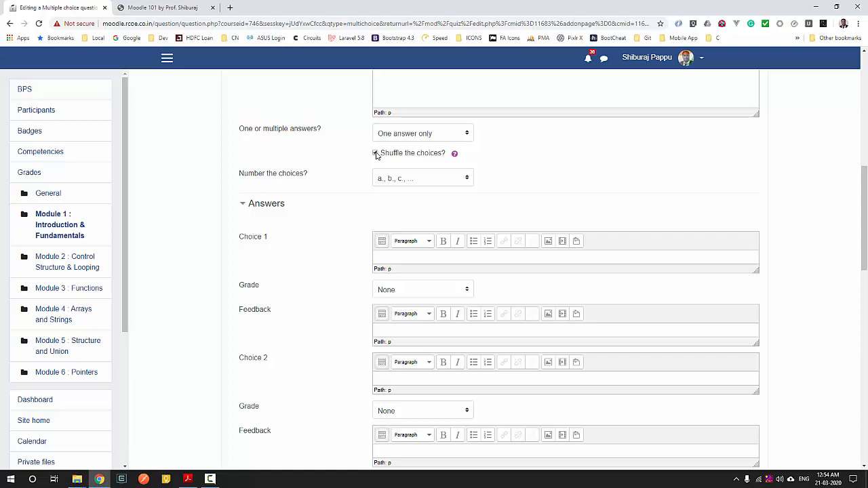
scroll(394, 230, "down", 1)
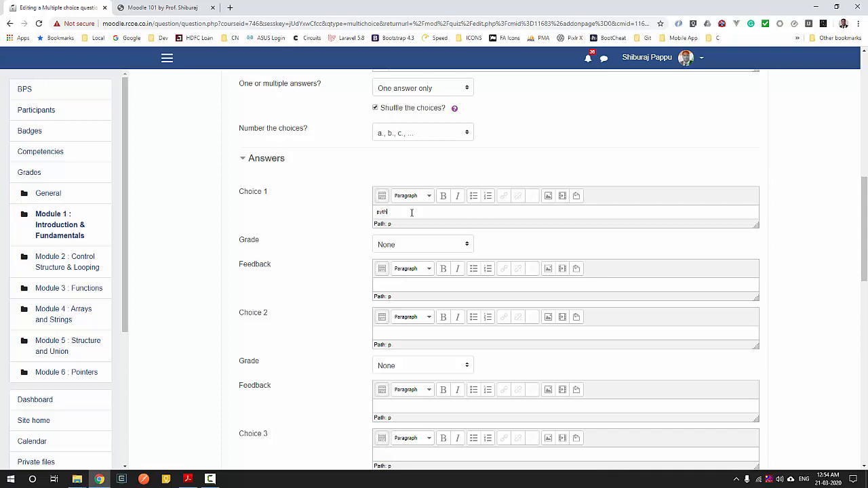
scroll(412, 213, "down", 1)
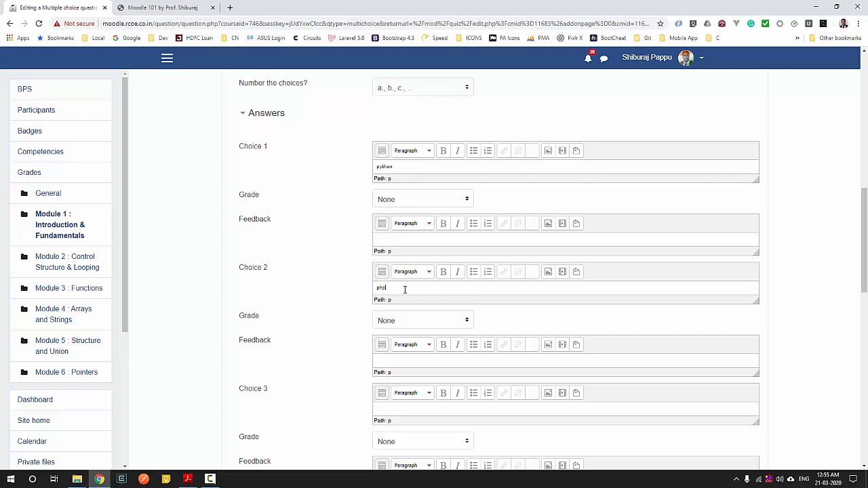
scroll(412, 299, "down", 2)
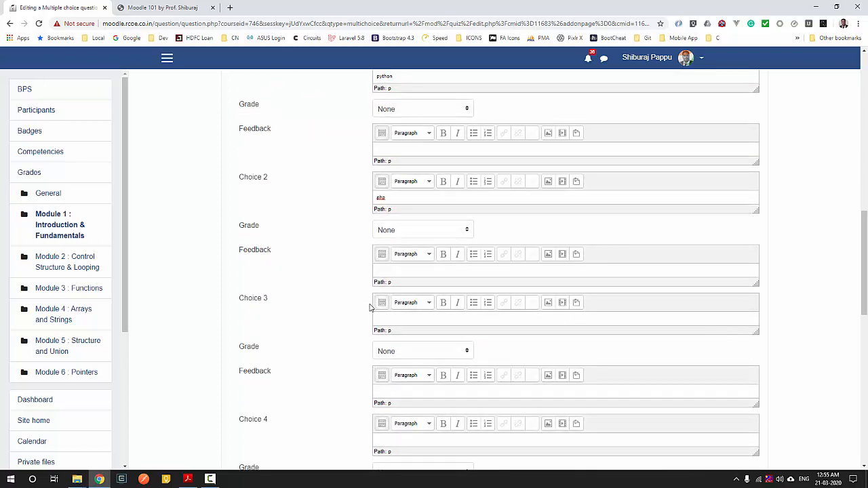
left_click(394, 317)
type("gcc")
scroll(394, 317, "down", 2)
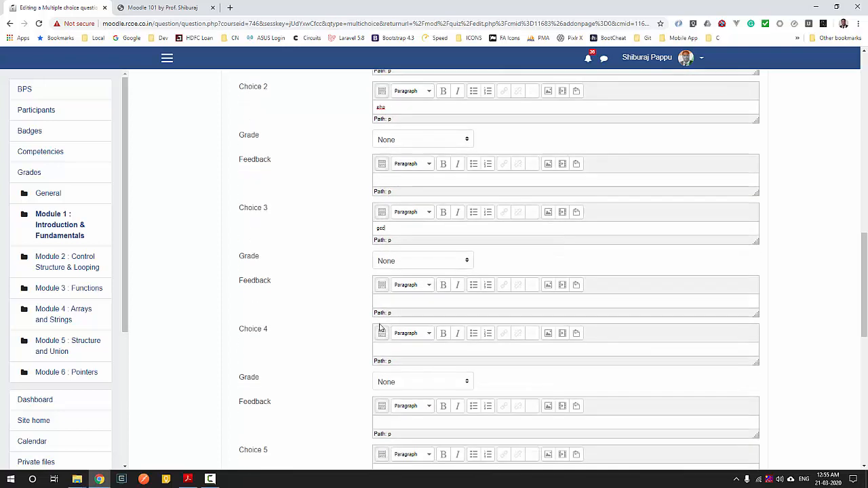
left_click(391, 349)
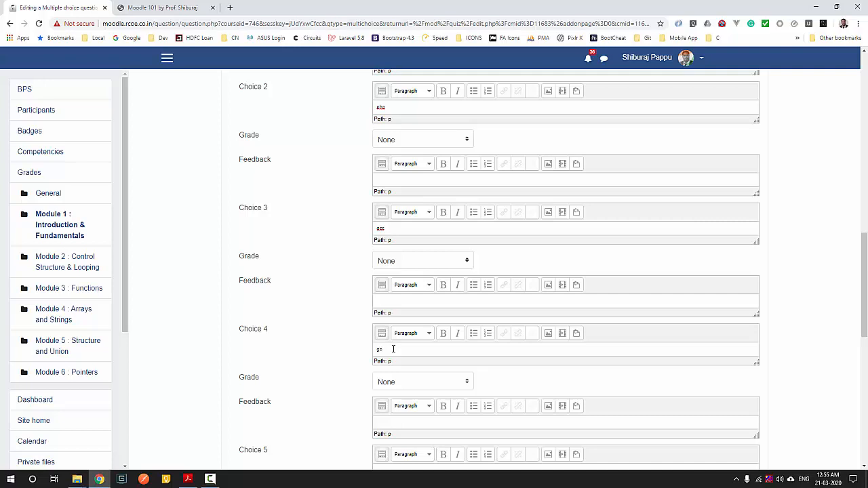
scroll(410, 318, "up", 4)
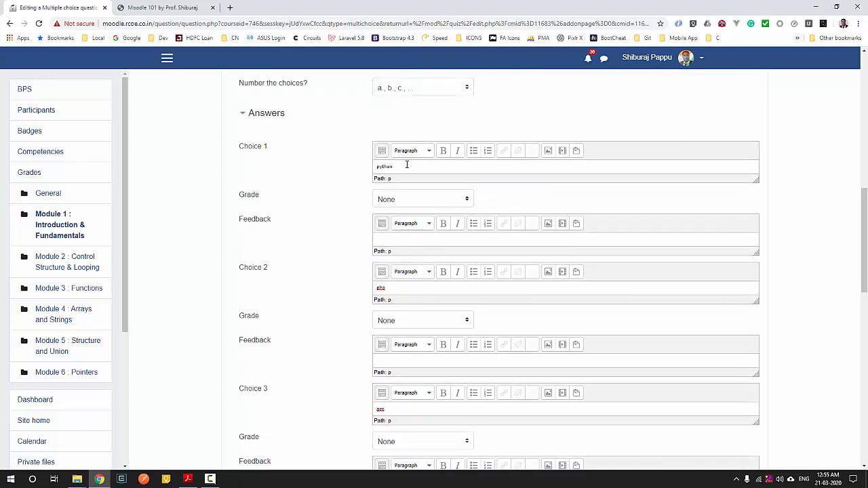
- Set the grade of choice 3, gcc, to 100% as the correct answer
scroll(403, 232, "down", 3)
scroll(403, 232, "down", 2)
scroll(403, 232, "up", 6)
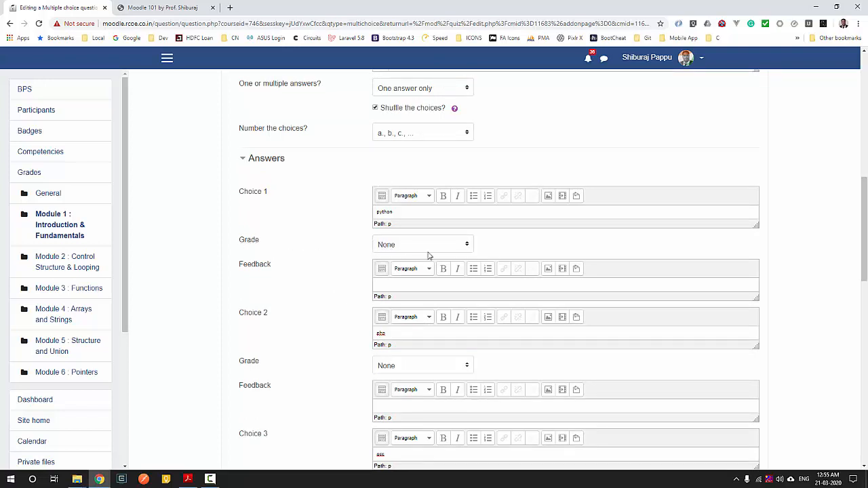
scroll(394, 248, "down", 1)
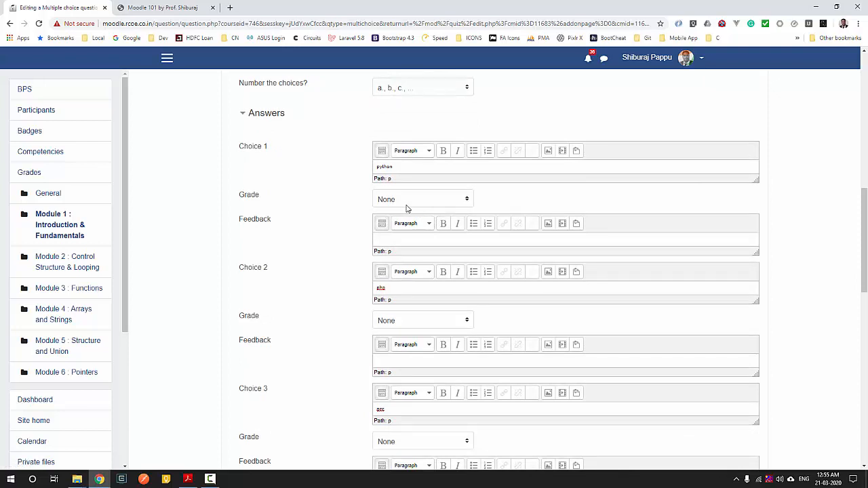
scroll(417, 215, "down", 1)
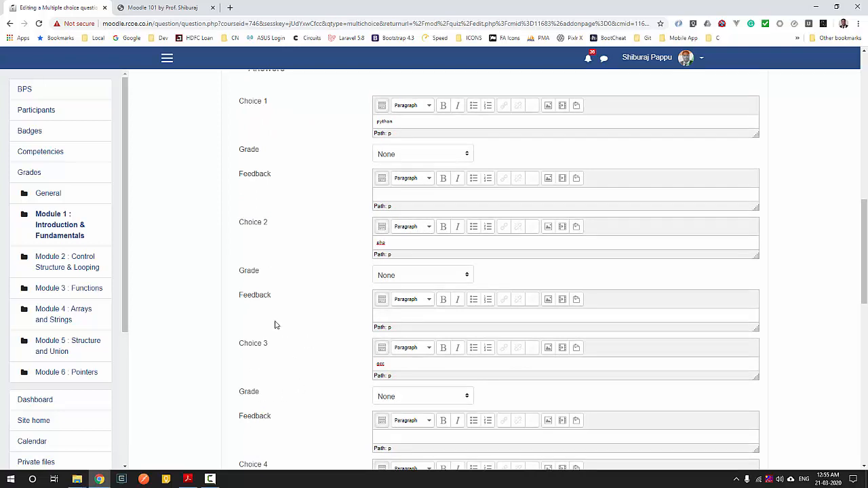
double_click(381, 364)
left_click(434, 397)
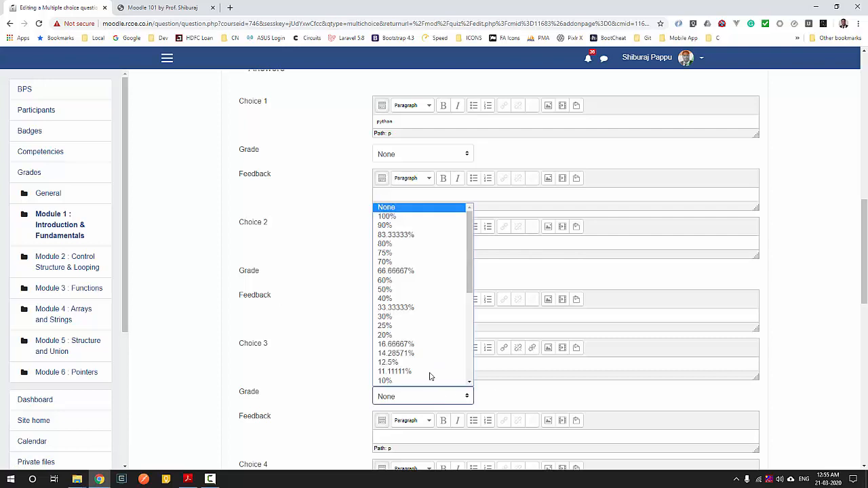
left_click(397, 217)
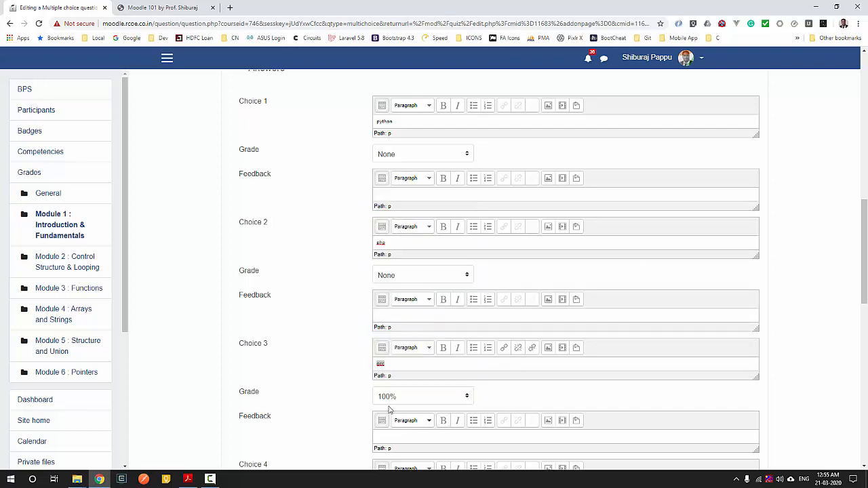
scroll(425, 398, "down", 1)
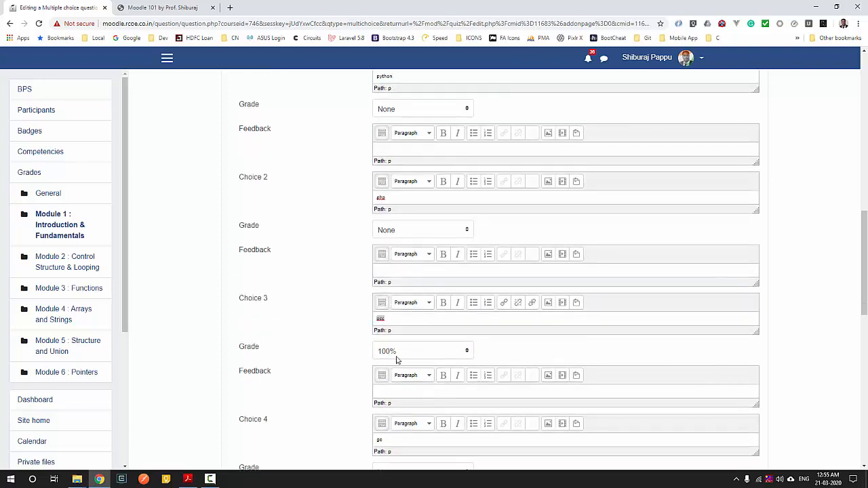
double_click(390, 320)
left_click(394, 318)
scroll(407, 239, "up", 2)
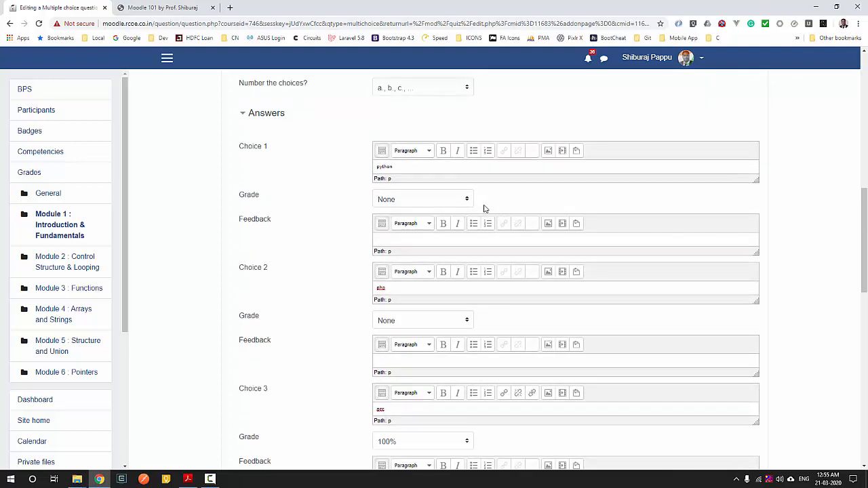
- Try a negative grade of -100% for choice 1, python
scroll(486, 209, "down", 4)
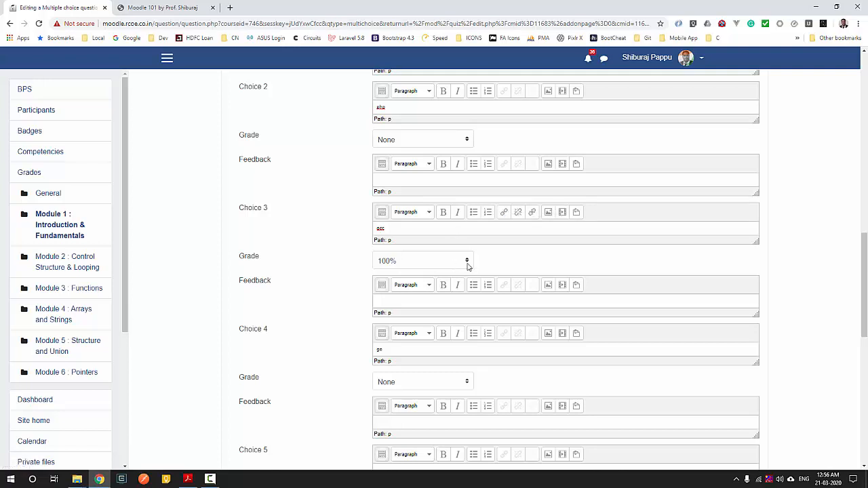
scroll(515, 266, "up", 3)
scroll(514, 266, "up", 1)
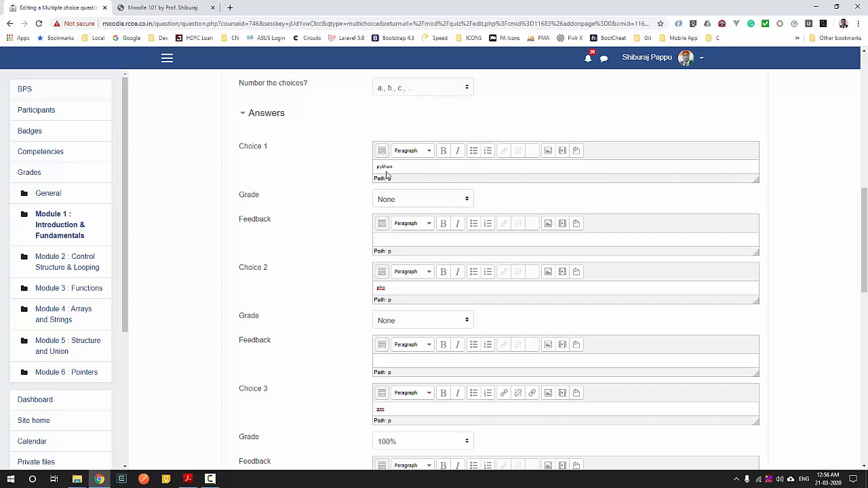
left_click(419, 201)
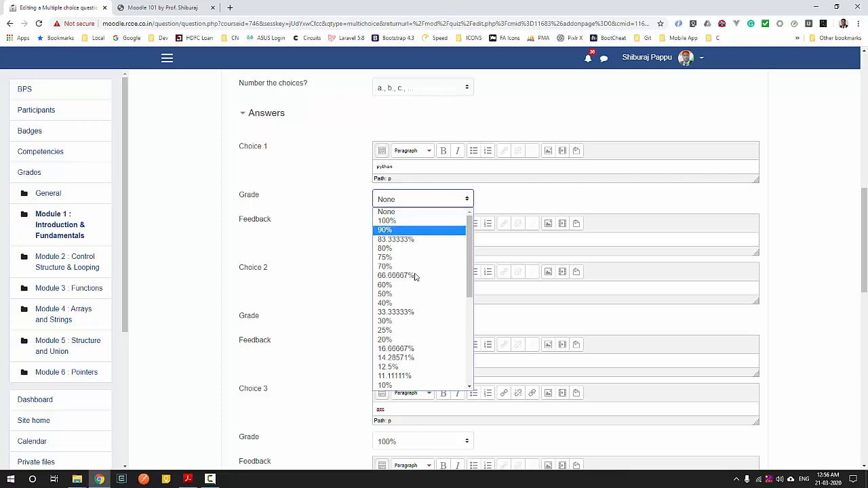
scroll(420, 324, "down", 7)
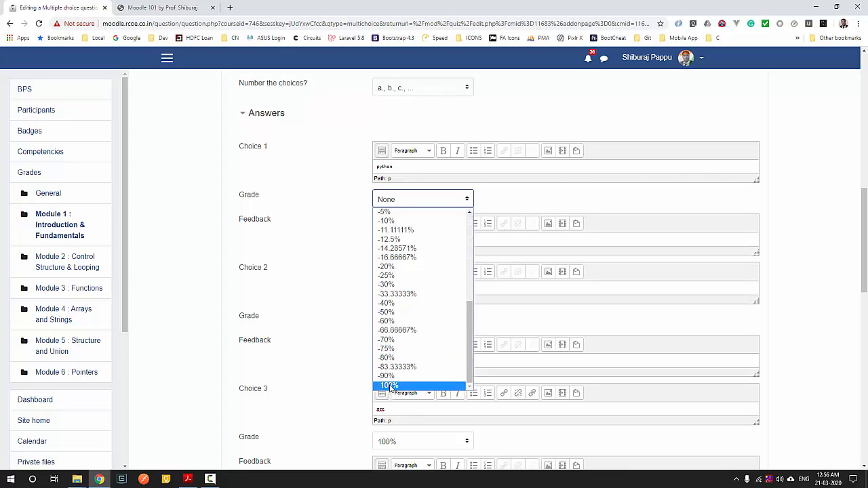
left_click(396, 387)
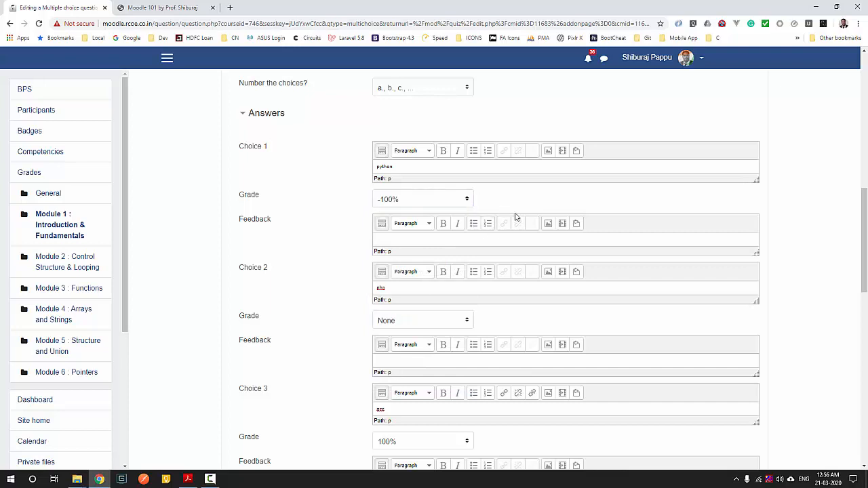
- Compare the question's default mark with the grades of the answer choices
scroll(504, 216, "down", 1)
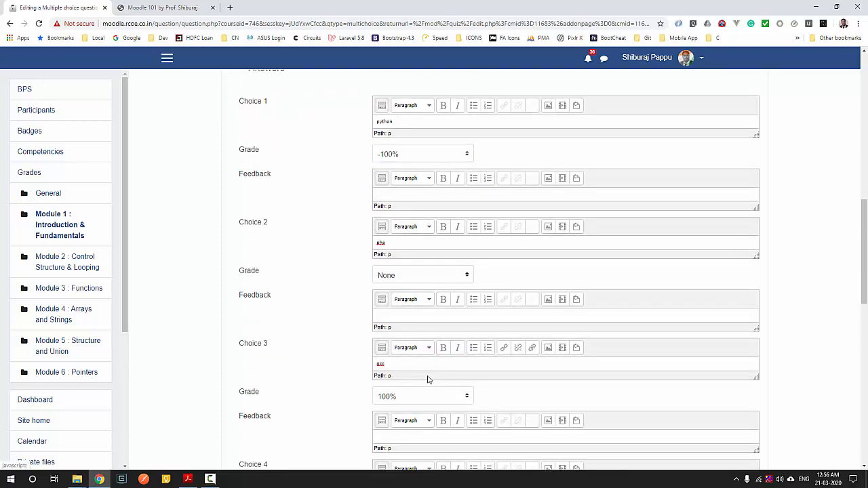
scroll(401, 398, "up", 5)
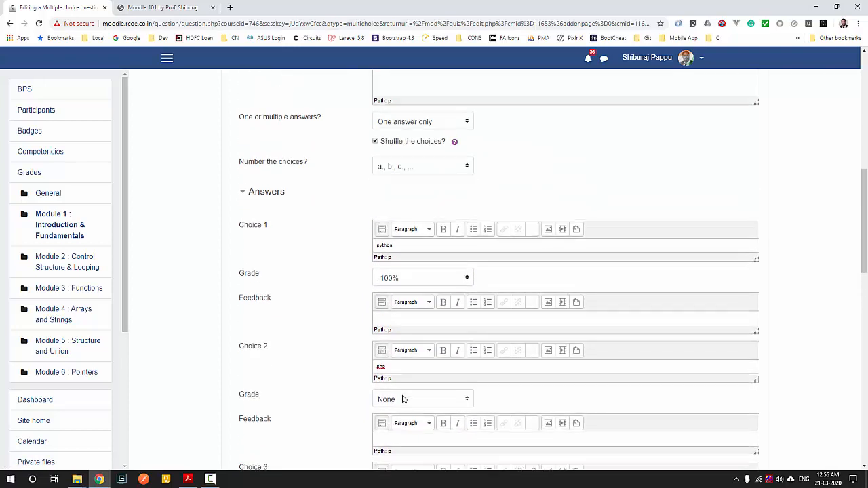
left_click_drag(390, 146, 374, 145)
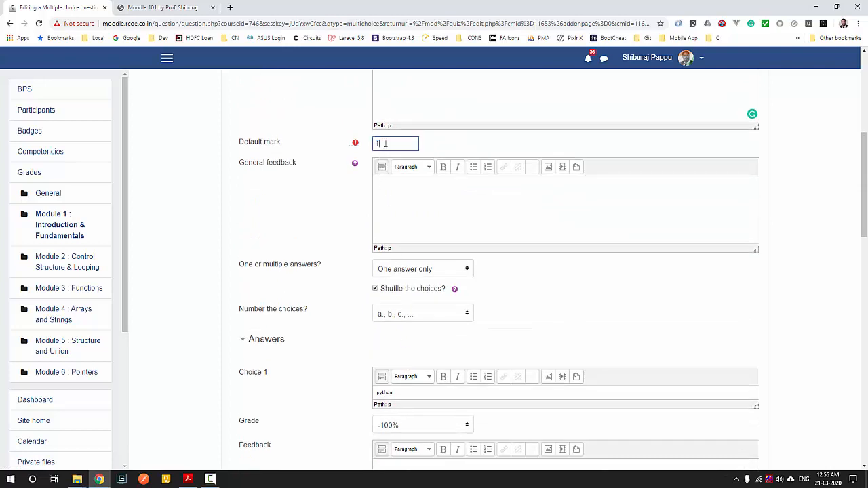
scroll(398, 182, "down", 3)
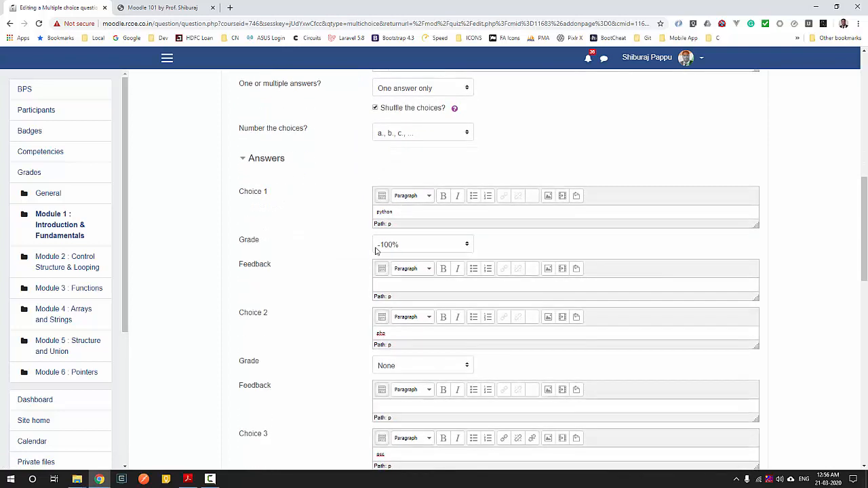
scroll(417, 251, "up", 4)
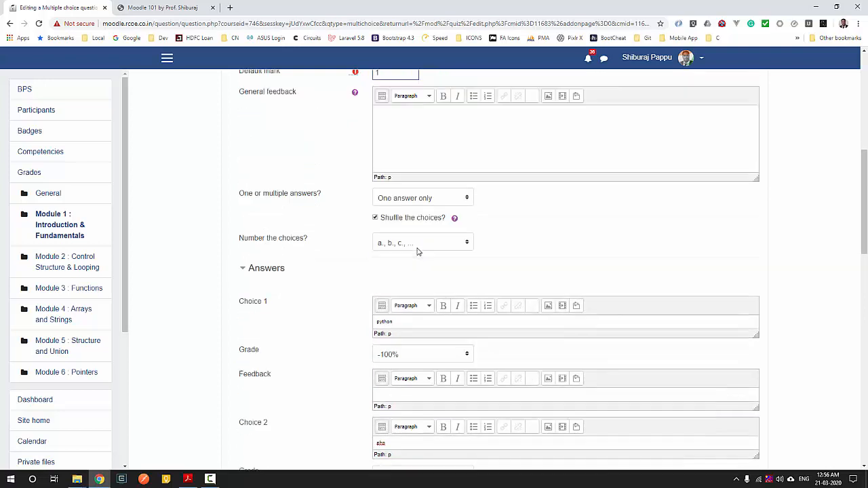
double_click(378, 190)
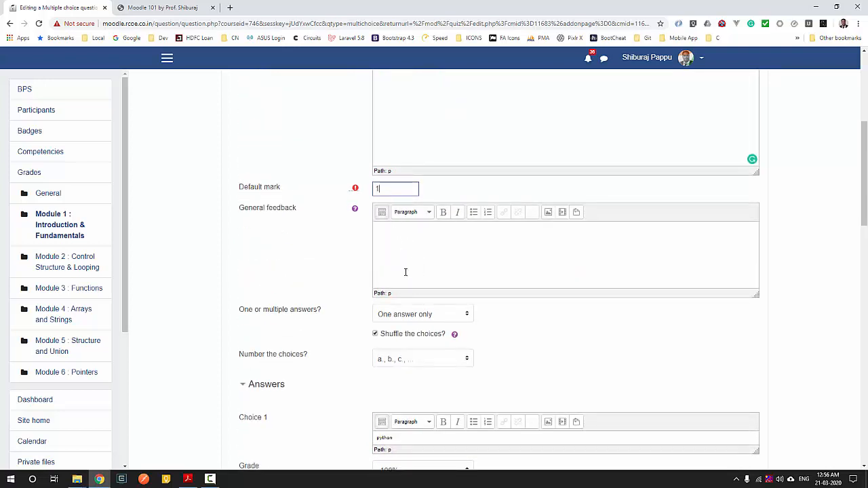
scroll(405, 271, "down", 4)
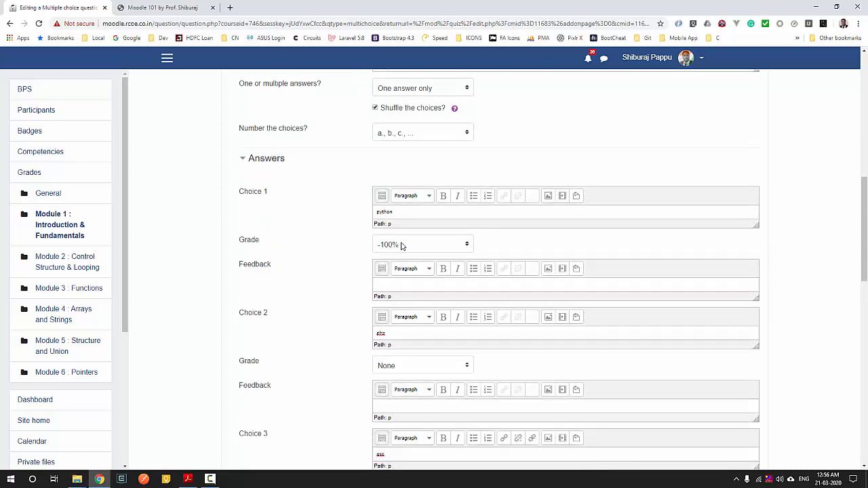
- Set the grade of choice 1, python, to -50%
left_click(403, 247)
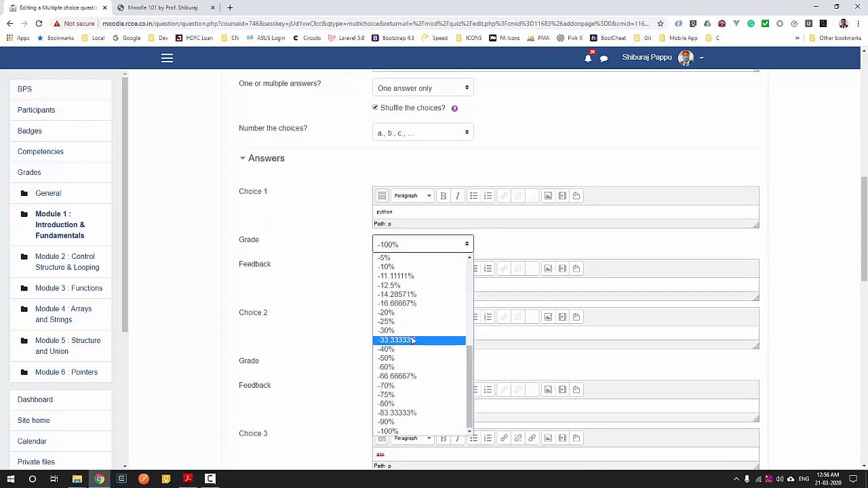
scroll(414, 341, "up", 1)
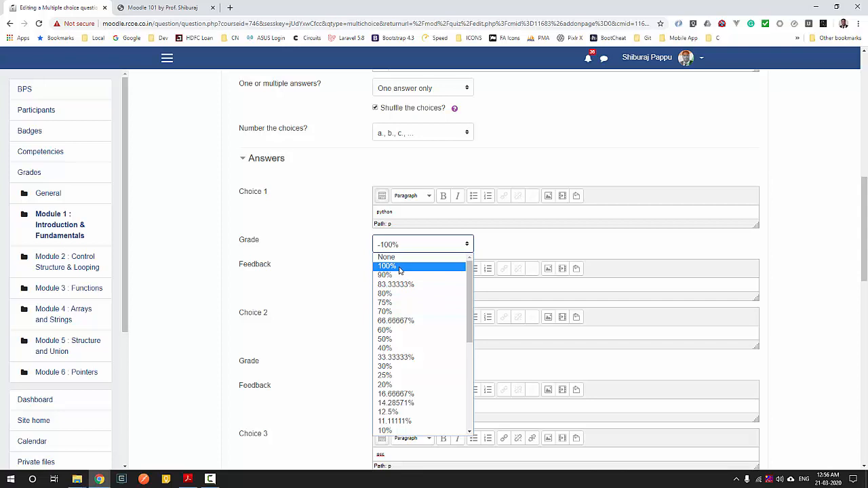
scroll(409, 303, "down", 6)
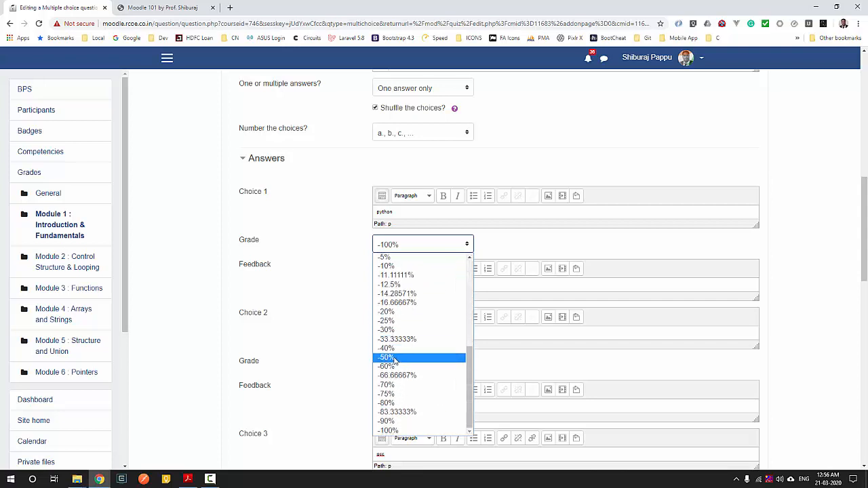
left_click(398, 358)
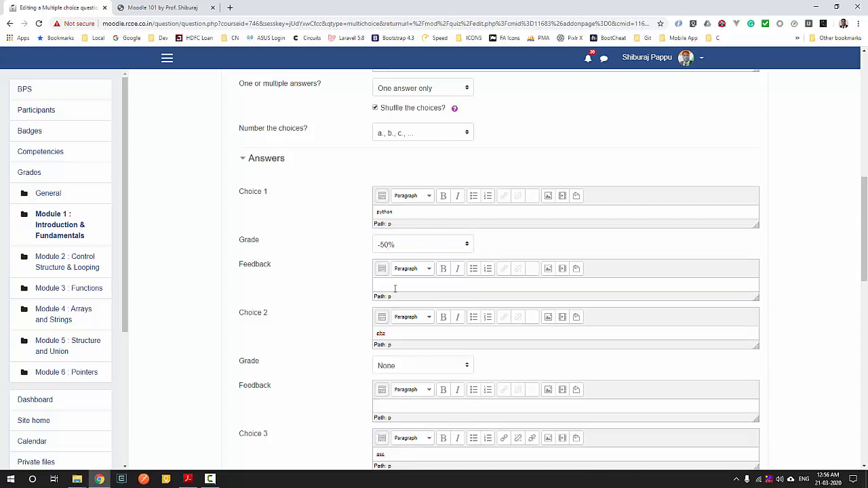
- Try a grade of 50% for choice 2, php
scroll(422, 329, "down", 1)
left_click(410, 323)
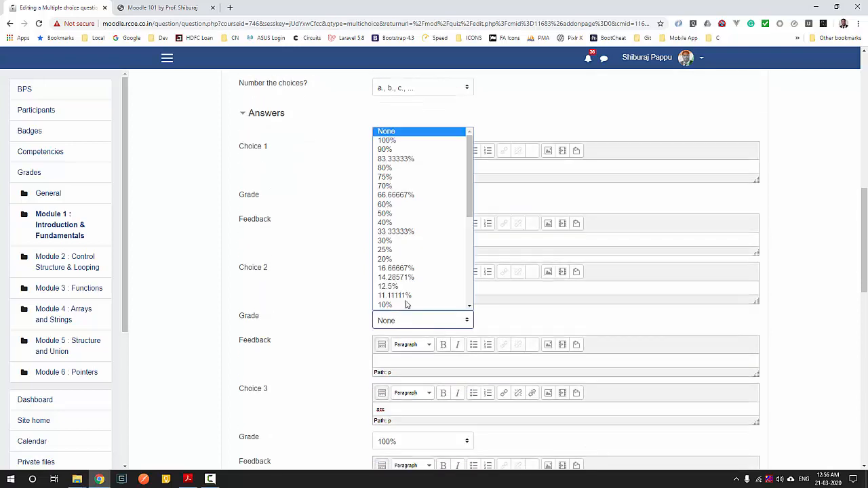
left_click(391, 209)
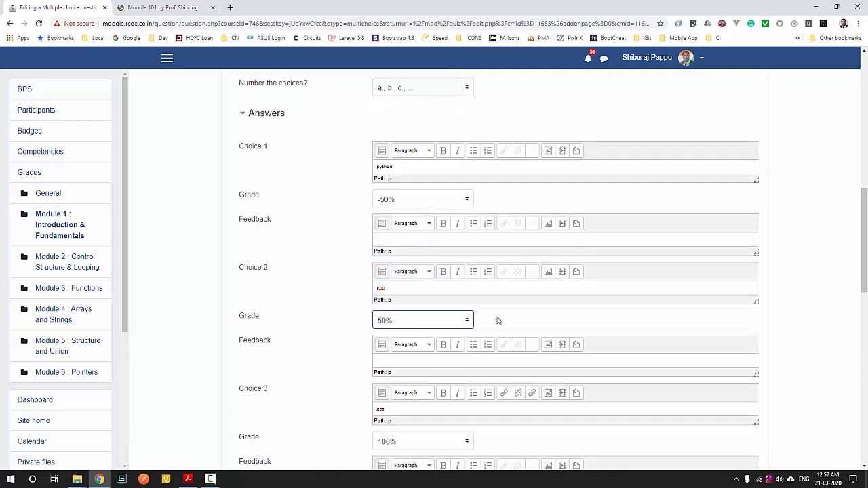
- Set the grade of choice 4, go, to -50%
scroll(494, 316, "down", 4)
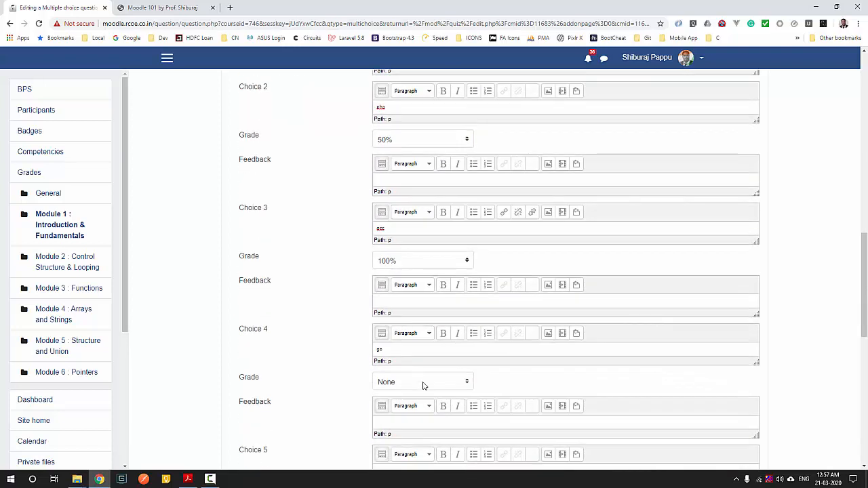
left_click(423, 385)
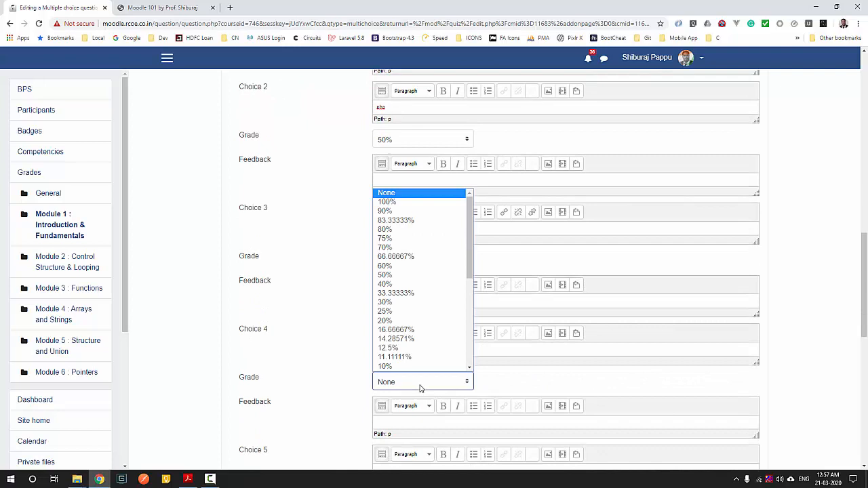
left_click(391, 276)
left_click(453, 382)
scroll(395, 356, "down", 5)
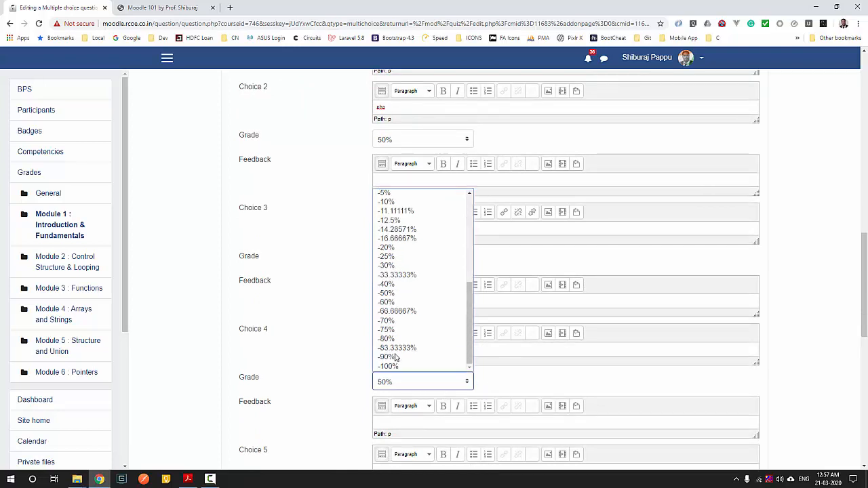
left_click(396, 294)
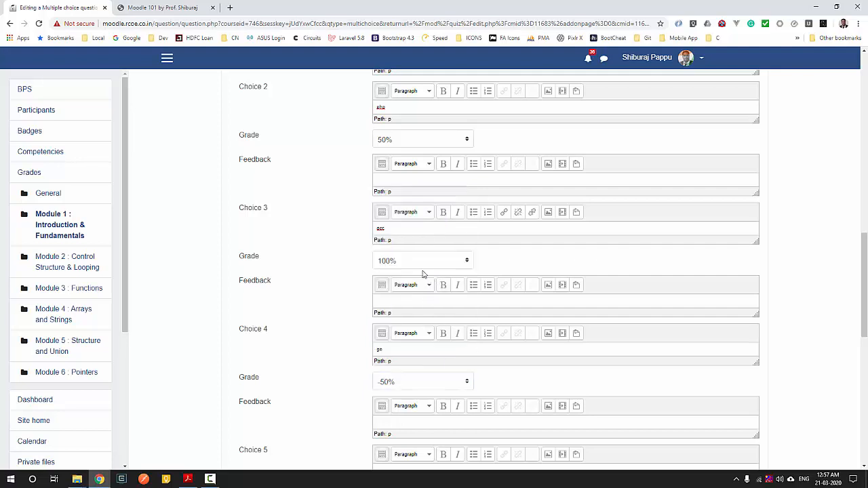
- Set the grade of choice 2, php, to -50%
left_click(397, 140)
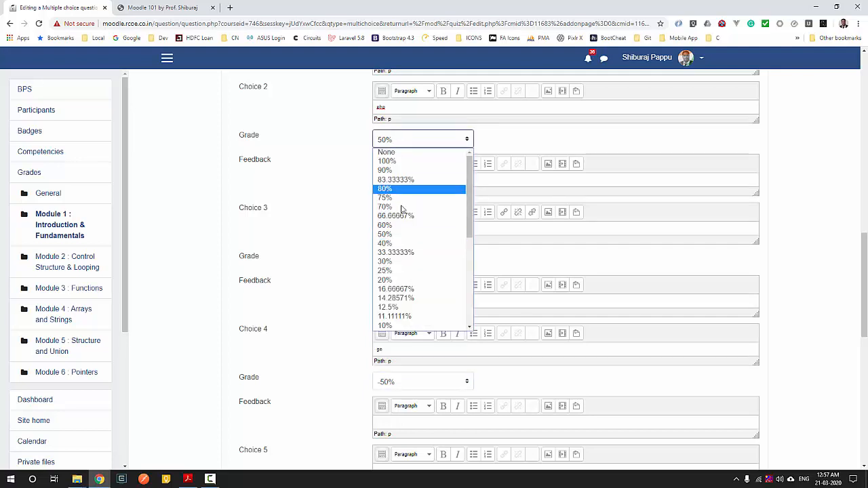
scroll(400, 272, "down", 5)
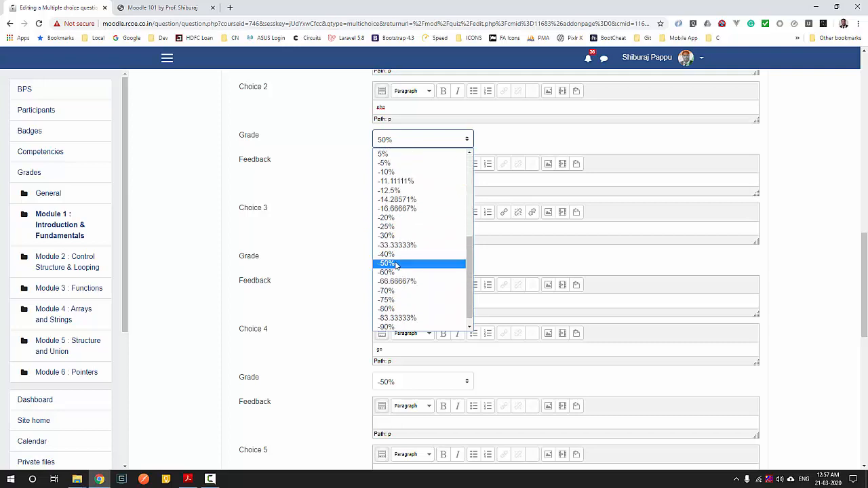
left_click(399, 264)
- Review the grades and feedback fields of the answer choices
scroll(401, 382, "down", 1)
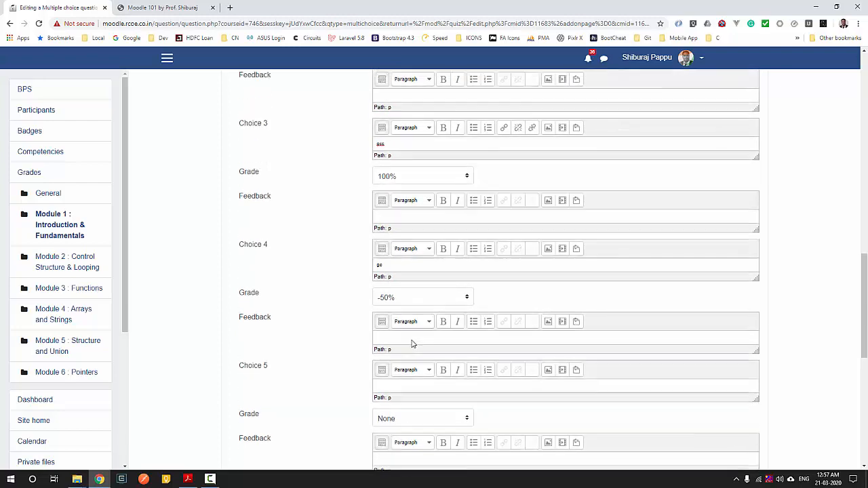
scroll(411, 343, "up", 5)
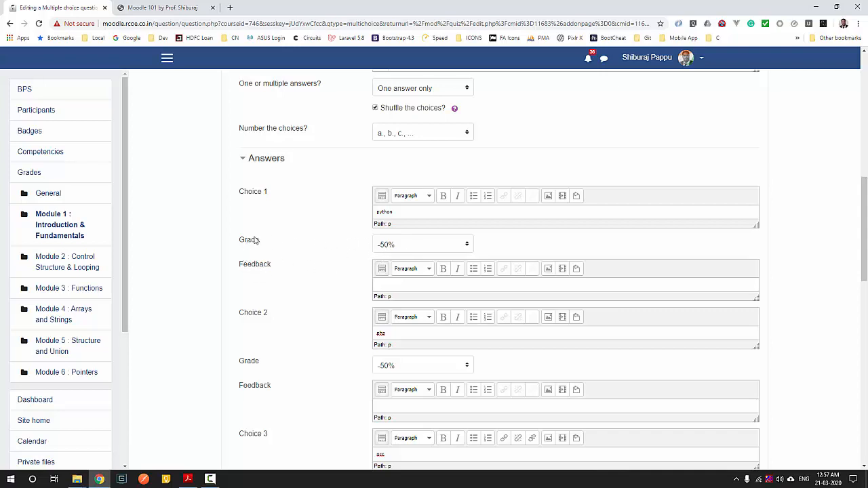
left_click(391, 285)
scroll(391, 284, "down", 3)
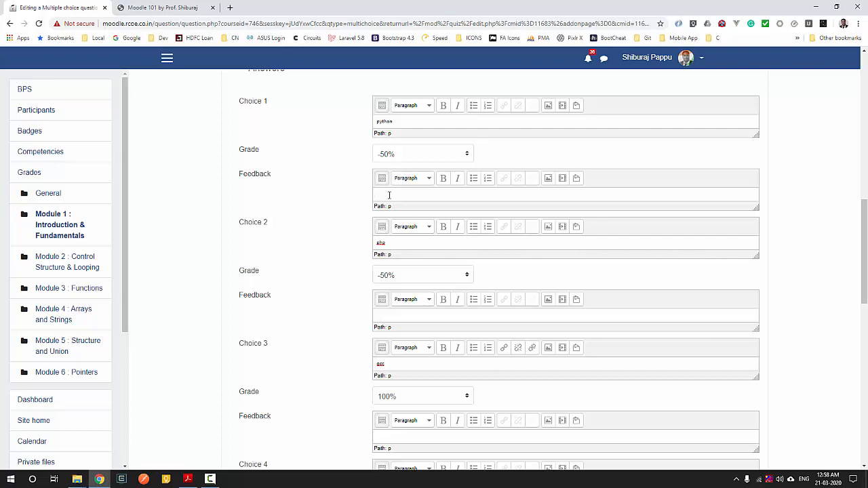
scroll(389, 195, "down", 5)
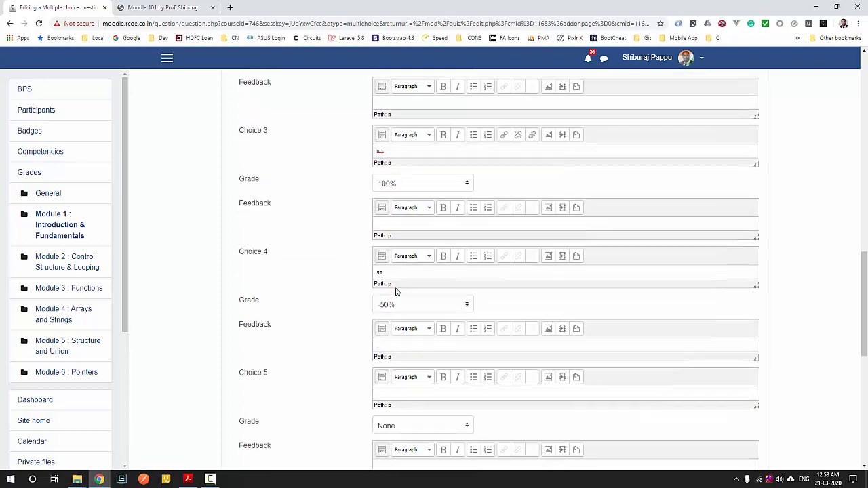
- Review the combined feedback texts for correct, partially correct and incorrect responses
scroll(398, 292, "down", 1)
scroll(467, 267, "down", 1)
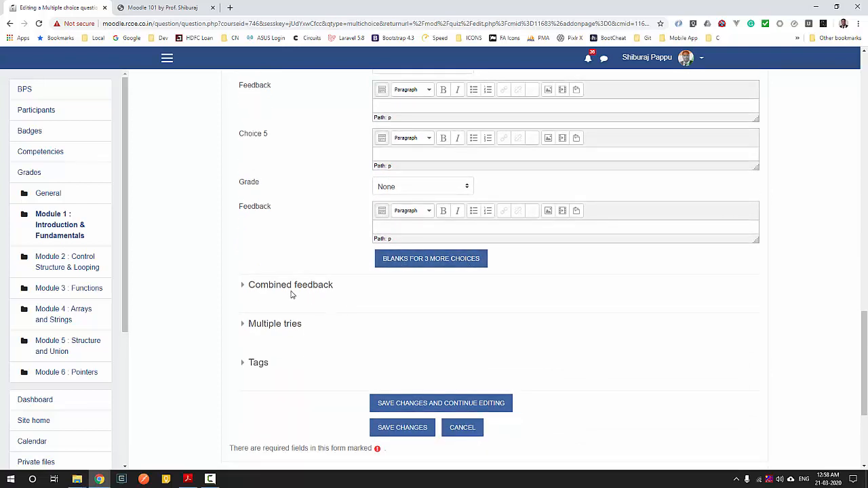
scroll(298, 223, "down", 1)
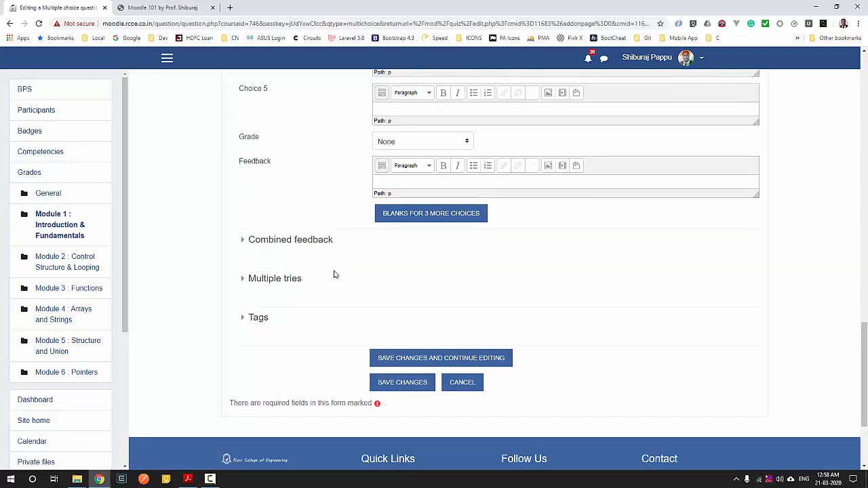
left_click(285, 241)
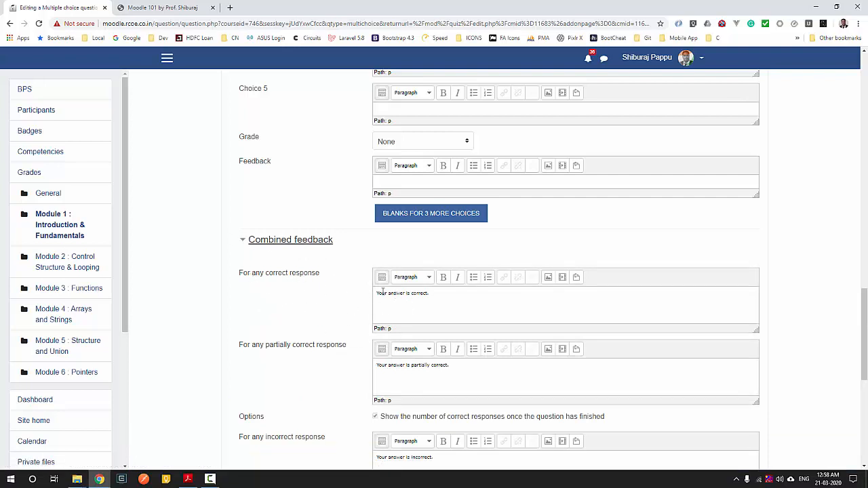
left_click(444, 294)
left_click_drag(464, 297, 351, 296)
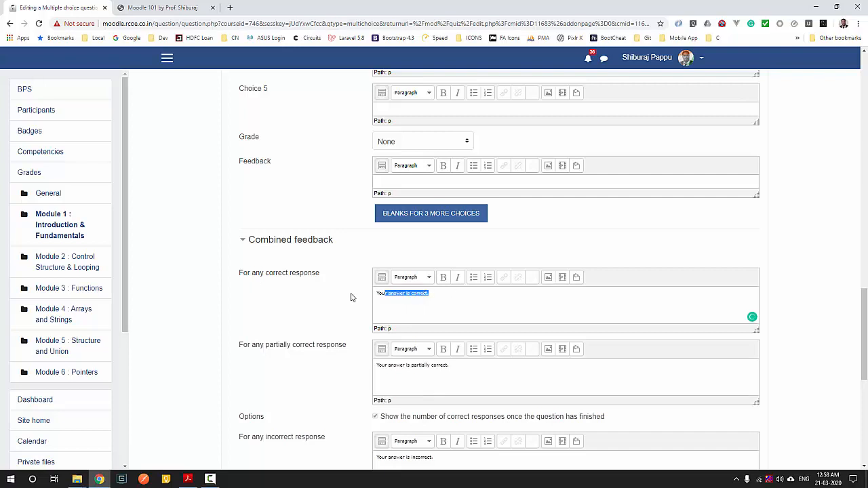
left_click(463, 299)
scroll(465, 298, "down", 2)
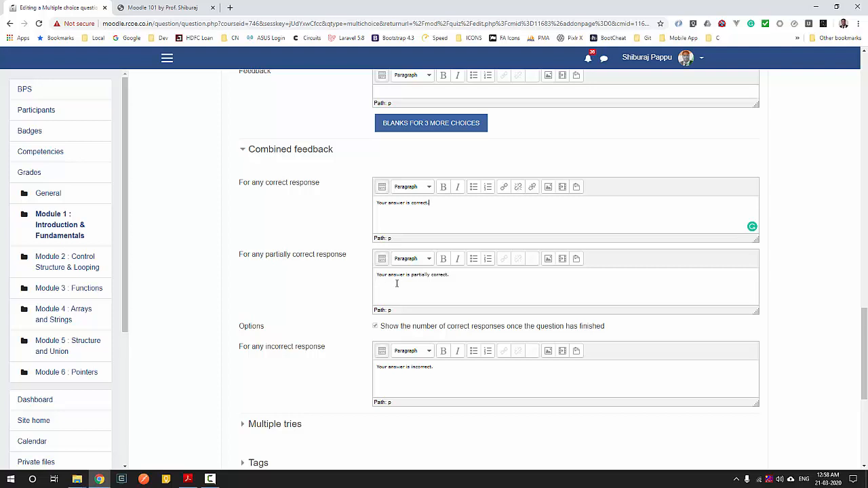
left_click(463, 279)
triple_click(440, 278)
left_click(453, 275)
scroll(475, 285, "down", 2)
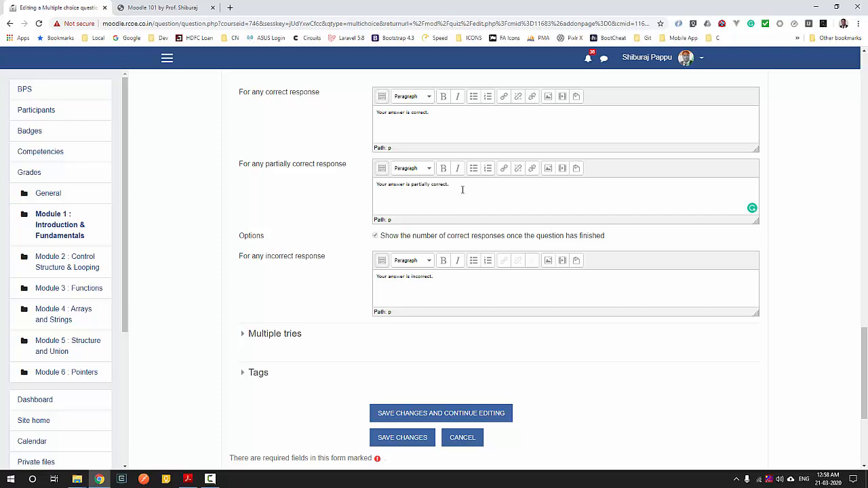
left_click_drag(463, 189, 377, 185)
left_click(381, 186)
scroll(382, 266, "down", 1)
scroll(384, 270, "up", 2)
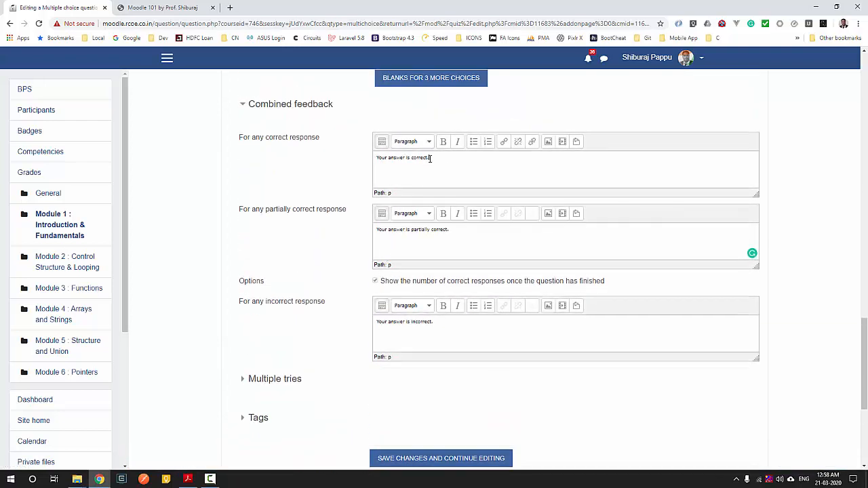
left_click_drag(429, 158, 377, 158)
left_click(381, 158)
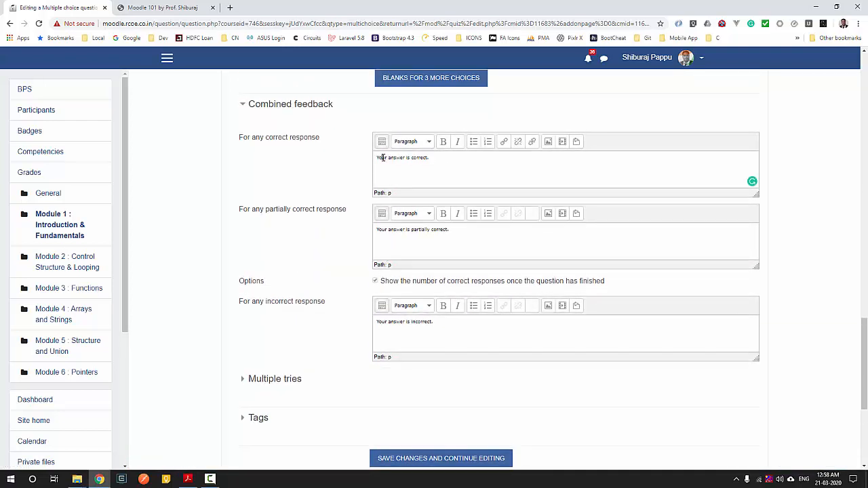
left_click_drag(441, 321, 367, 324)
left_click(449, 323)
left_click_drag(430, 159, 378, 158)
left_click(472, 164)
- Check the multiple-tries penalty and hint settings, and save the multiple-choice question
scroll(457, 203, "down", 2)
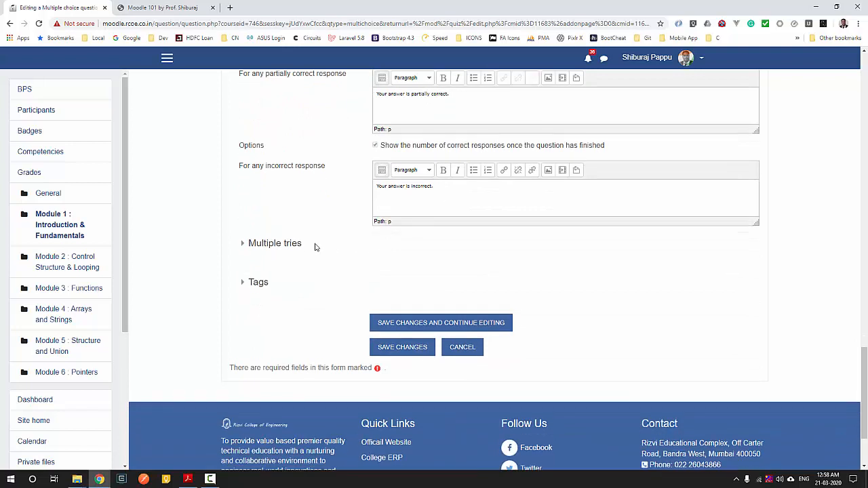
left_click(285, 244)
scroll(349, 258, "down", 1)
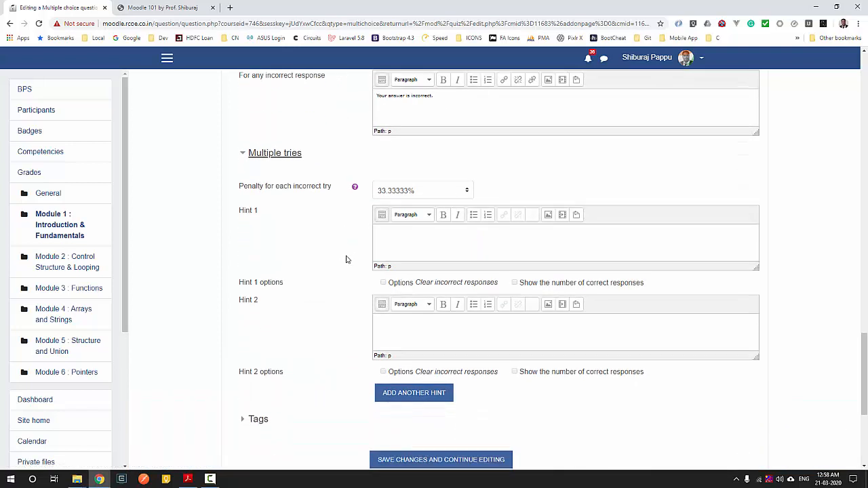
scroll(346, 259, "down", 1)
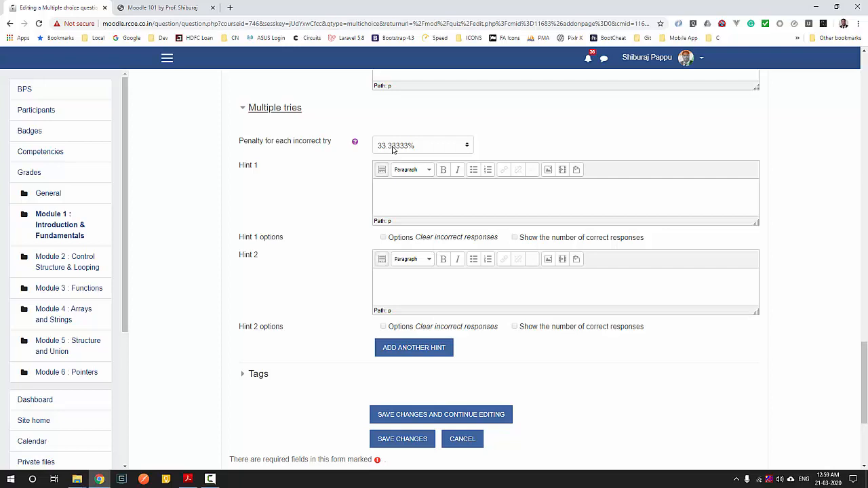
left_click(393, 193)
left_click(400, 285)
left_click(390, 193)
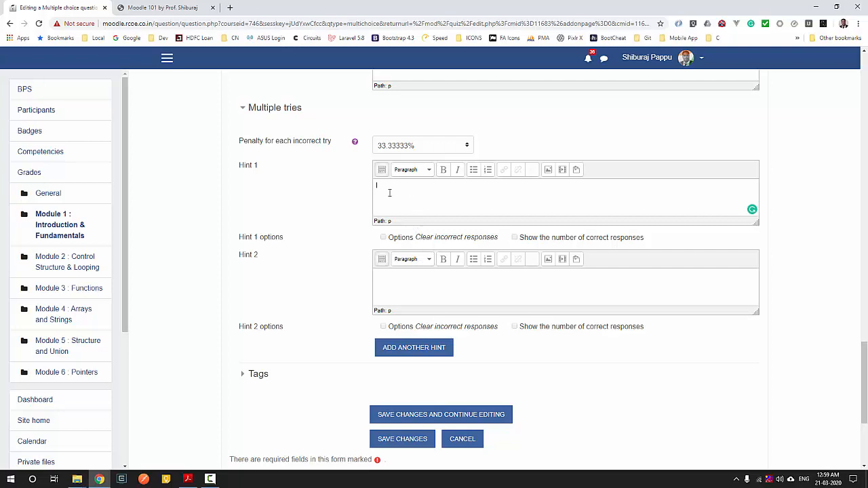
left_click(279, 110)
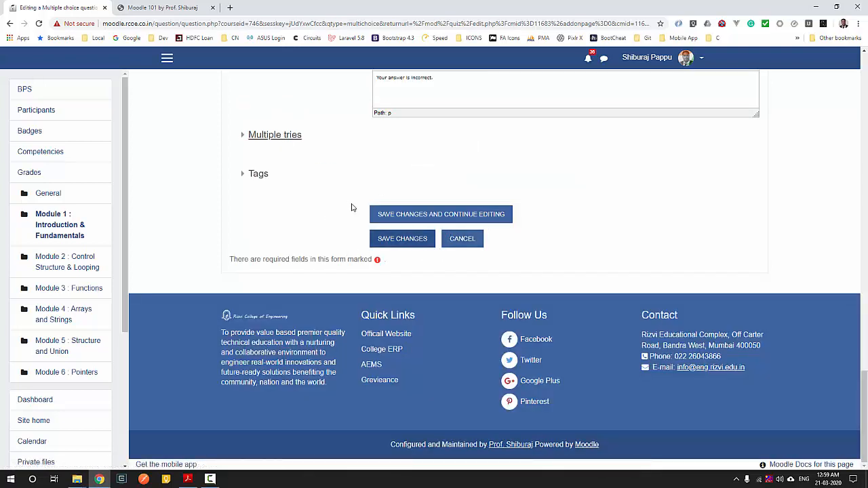
left_click(401, 243)
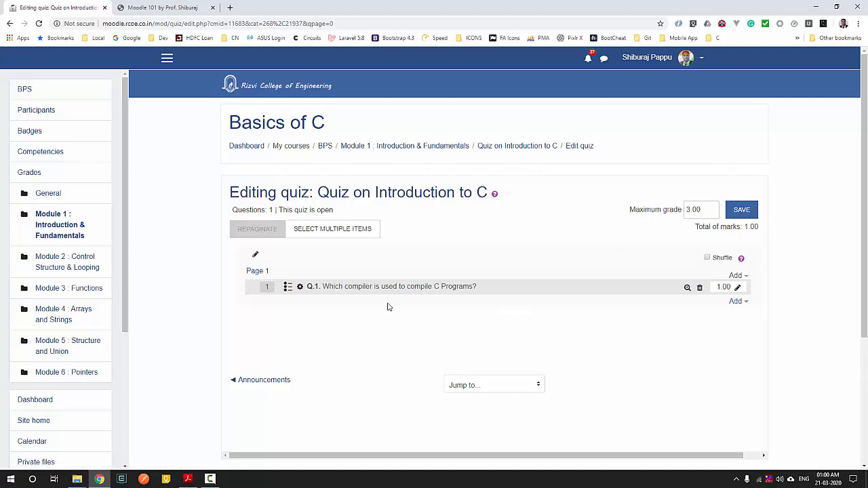
- Add a new True/False question at the end of the quiz's page 1
left_click(739, 304)
left_click(716, 320)
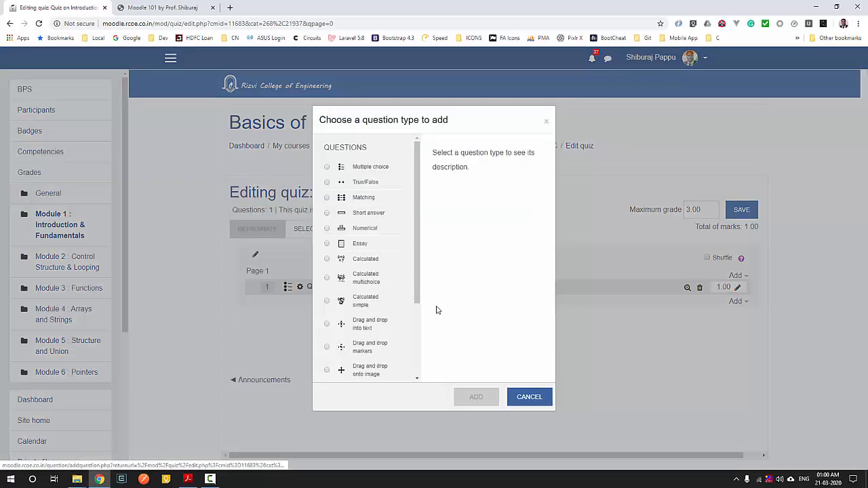
left_click(328, 184)
left_click(478, 398)
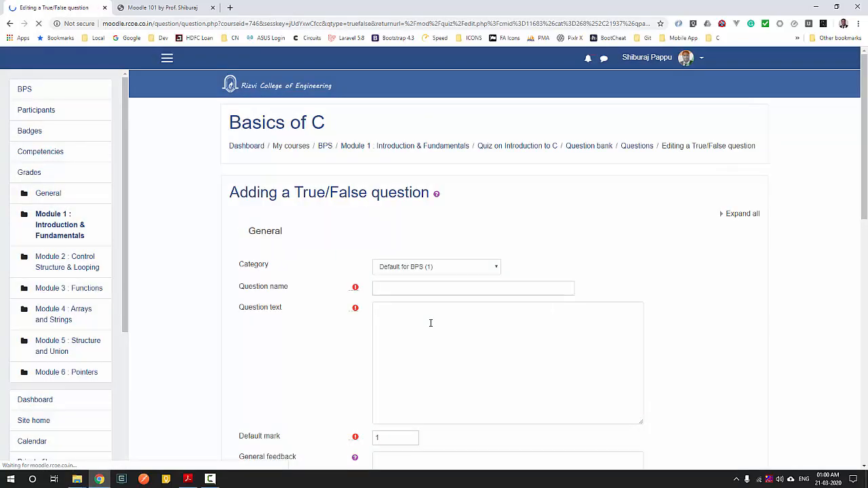
- Name the question "Q.2." and enter the question text "Denis Ritchie invented C Language."
left_click(397, 290)
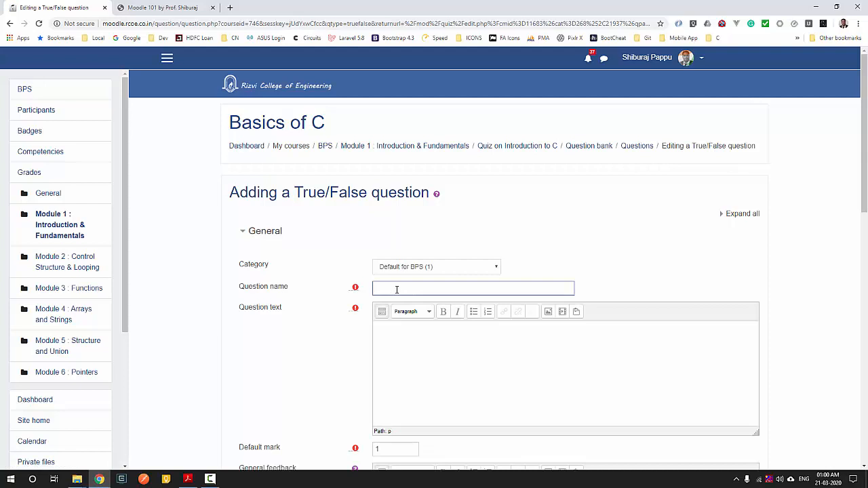
type("Q")
type(" 2")
left_click(418, 344)
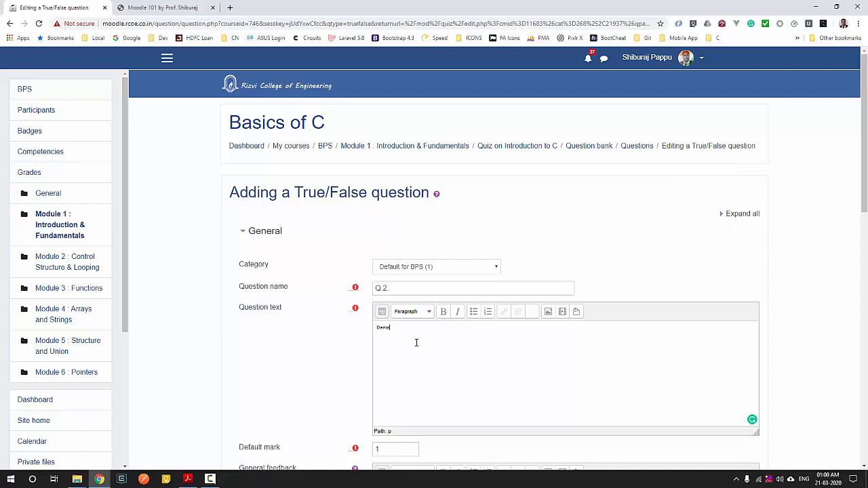
type("Denis Ritchie invenyed C Lan")
key("BackSpace")
type("t")
key("Right")
key("Right")
key("Right")
key("Right")
key("Right")
- Review the True/False question's text, default mark, general feedback and correct answer fields
scroll(417, 343, "down", 1)
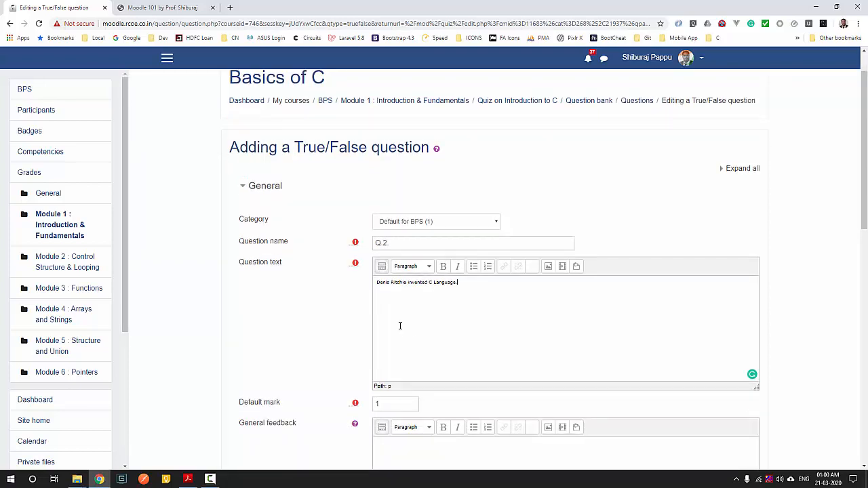
scroll(416, 296, "down", 1)
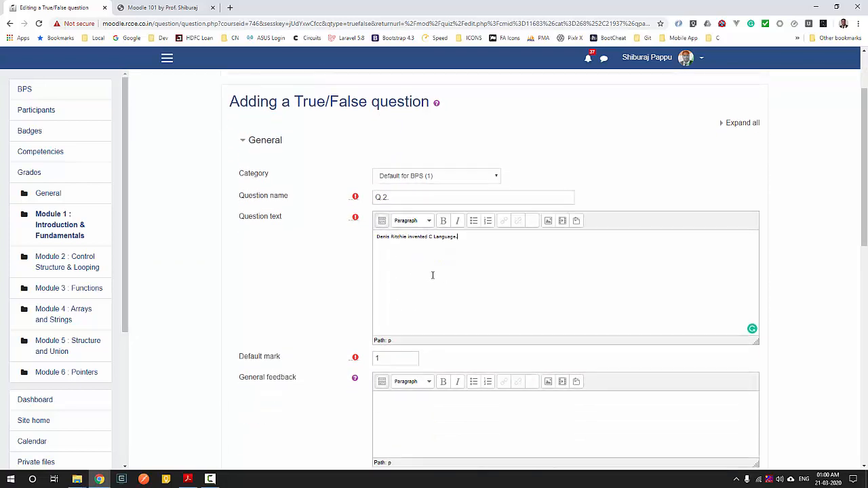
scroll(430, 297, "down", 2)
left_click_drag(389, 268, 375, 269)
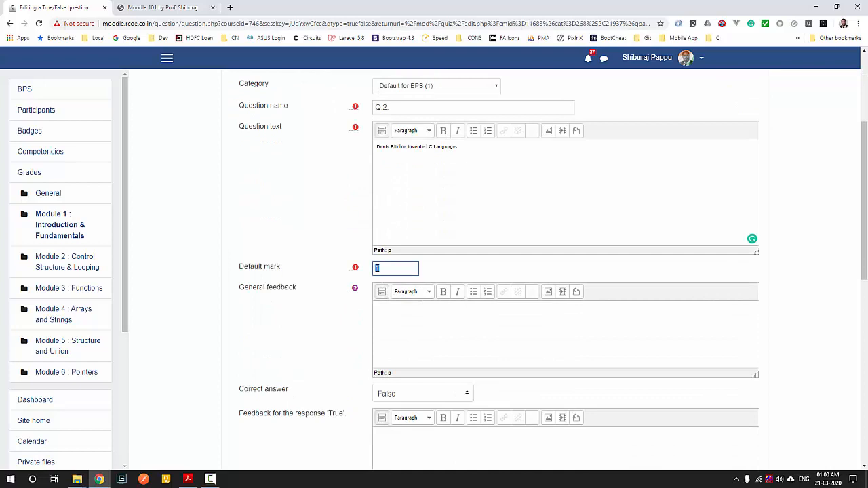
left_click(441, 269)
scroll(442, 267, "down", 2)
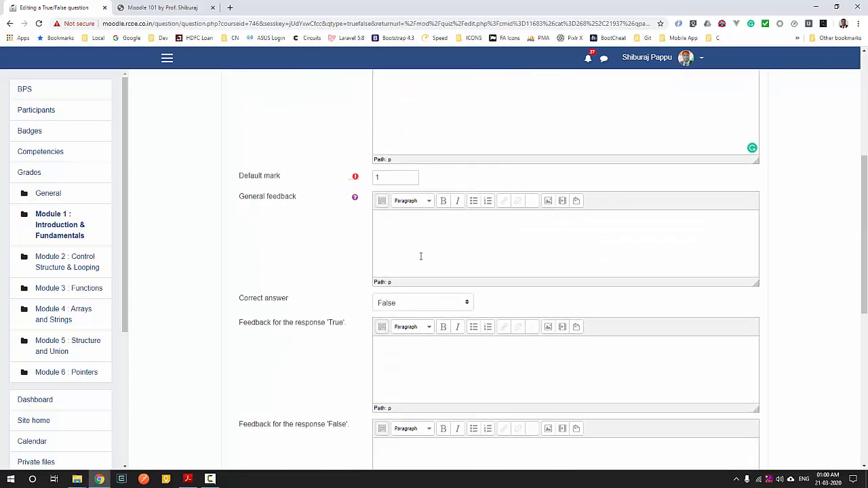
scroll(407, 238, "down", 1)
left_click(428, 201)
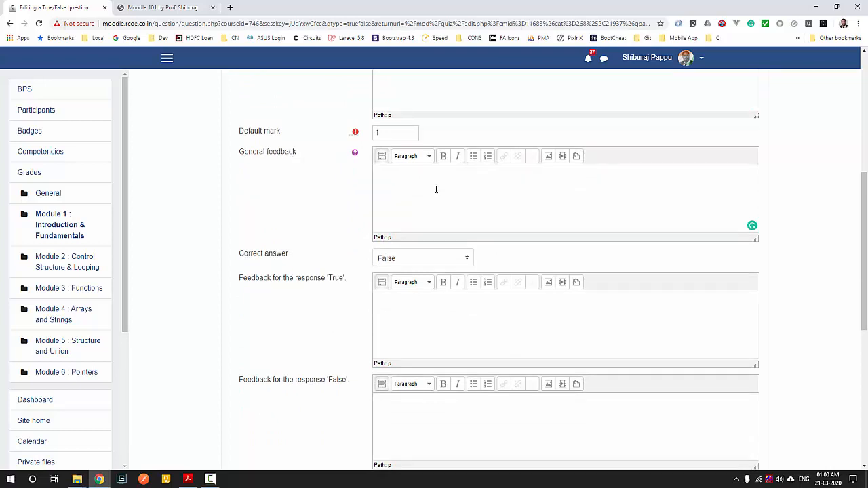
scroll(434, 201, "up", 3)
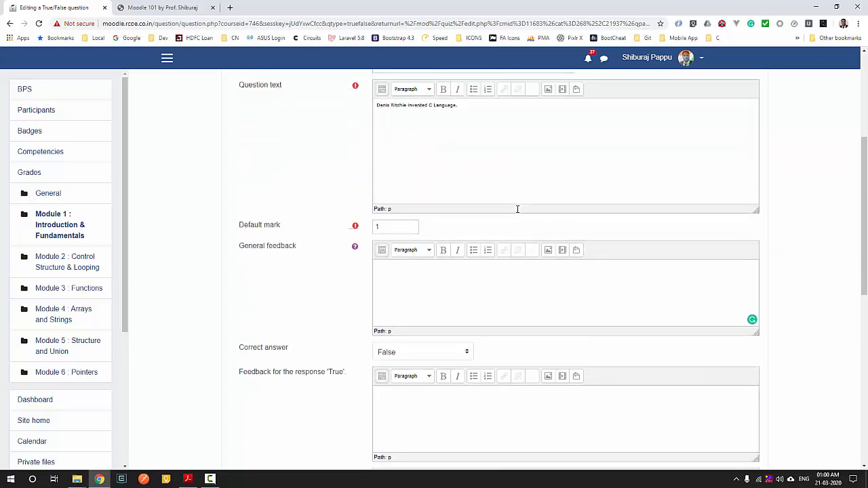
scroll(427, 221, "down", 1)
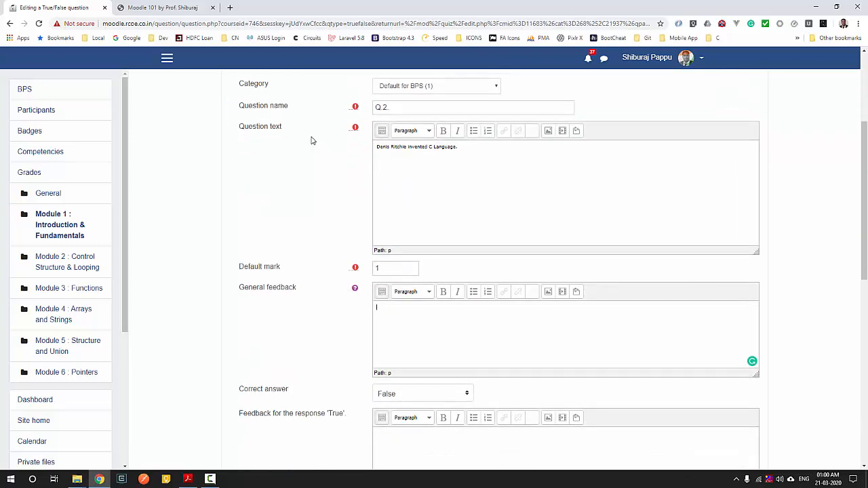
scroll(394, 248, "down", 2)
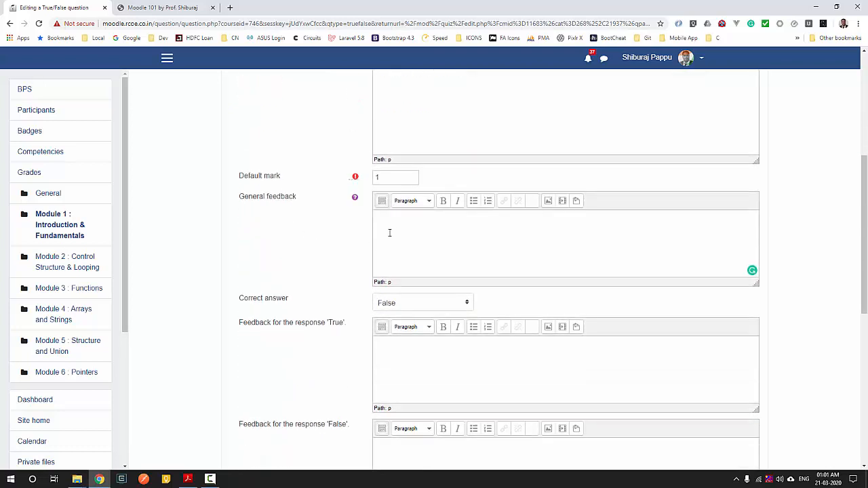
scroll(389, 233, "down", 2)
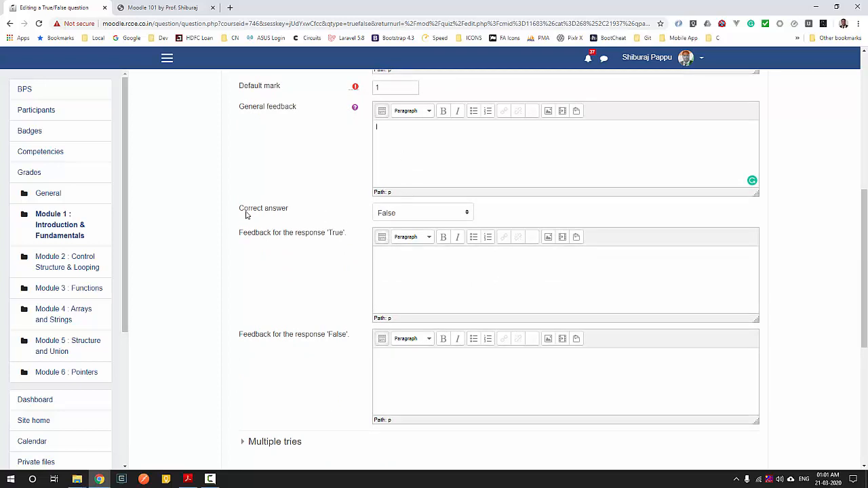
scroll(556, 229, "up", 3)
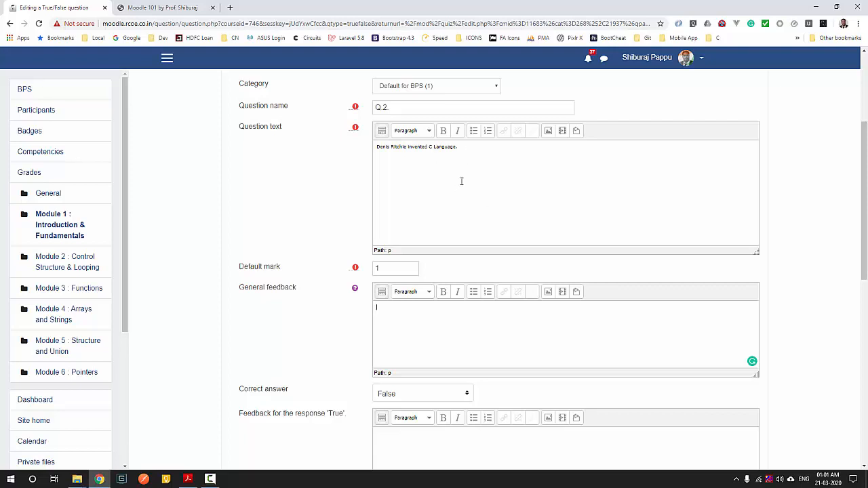
scroll(461, 181, "down", 1)
scroll(450, 273, "up", 2)
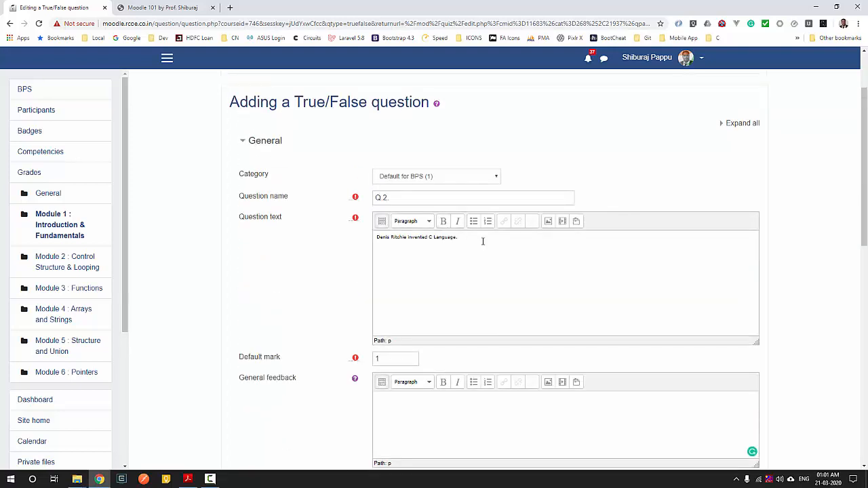
left_click_drag(456, 238, 374, 240)
left_click(471, 238)
- Set the correct answer of the True/False question to True
scroll(473, 245, "down", 1)
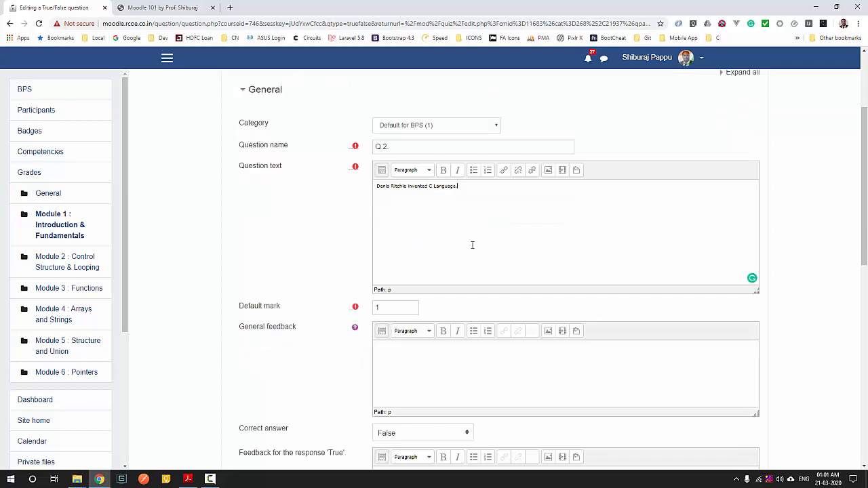
scroll(473, 245, "down", 2)
left_click(438, 304)
left_click(412, 329)
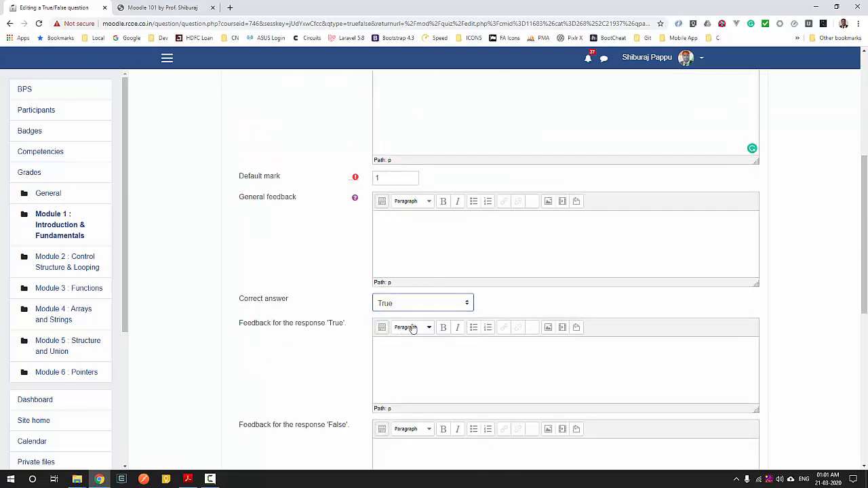
left_click(515, 308)
- Enter "Good" as feedback for the response True and "Oh no." for the response False
scroll(420, 300, "down", 1)
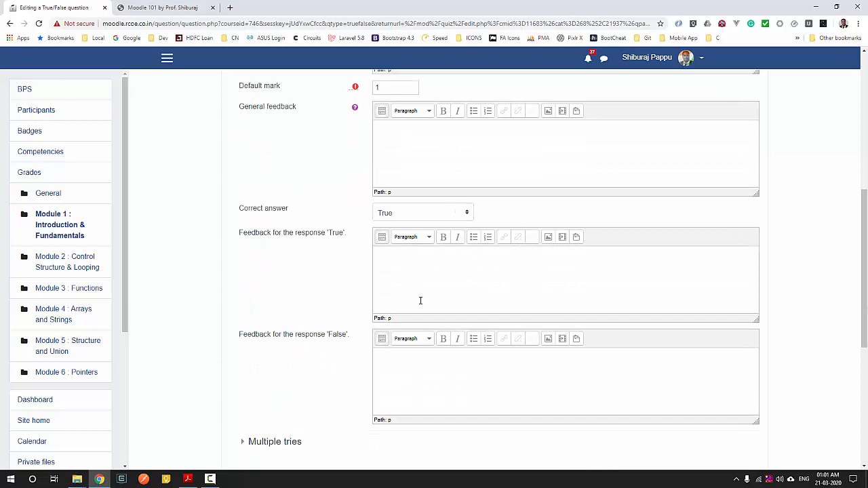
left_click(414, 258)
type("Good")
left_click(422, 372)
type("Oh no.")
- Save the True/False question to the quiz
scroll(432, 356, "down", 3)
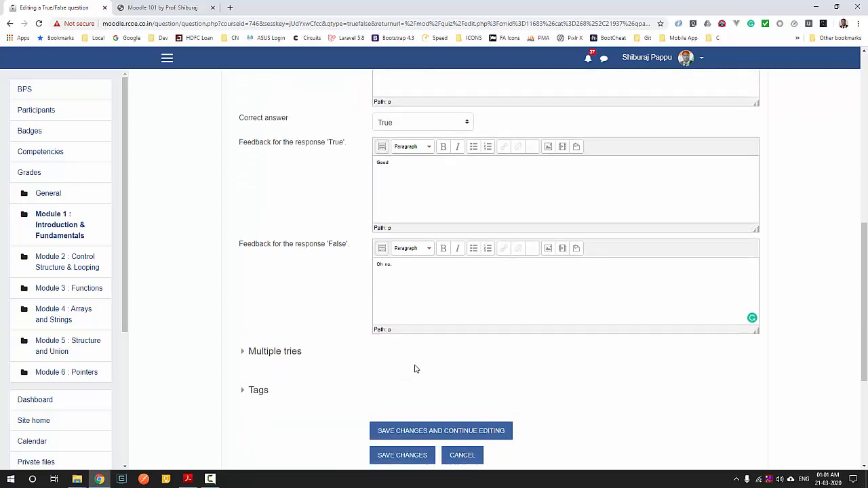
scroll(406, 365, "down", 1)
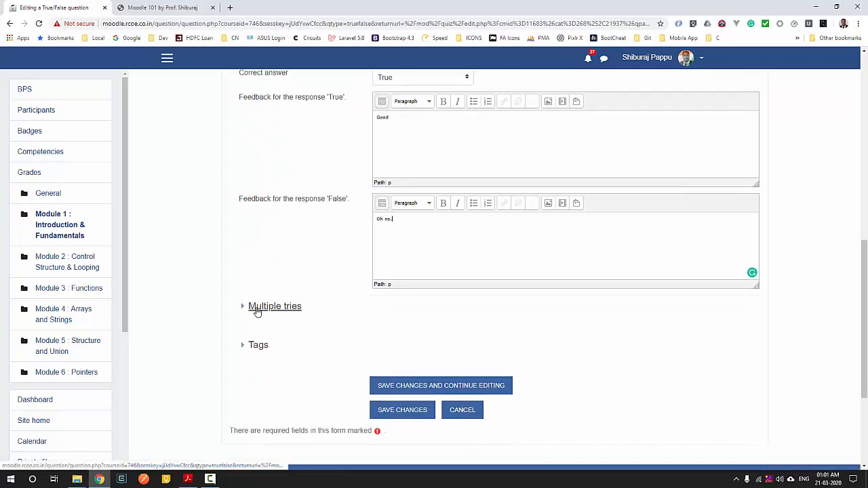
left_click(403, 412)
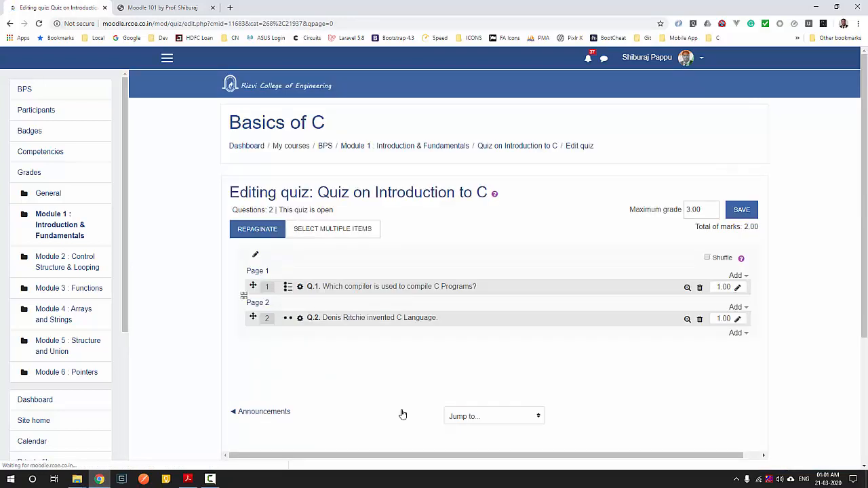
- Add a new Matching question at the end of the quiz, after Q.2
left_click(736, 333)
left_click(728, 345)
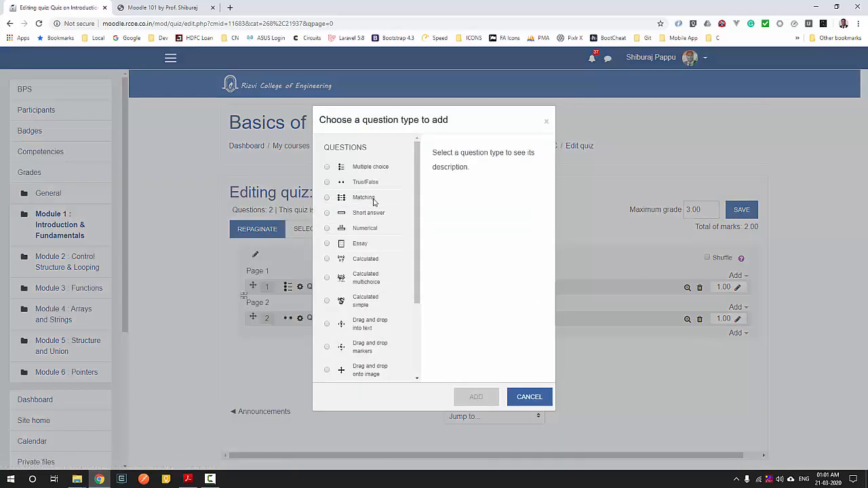
left_click(328, 197)
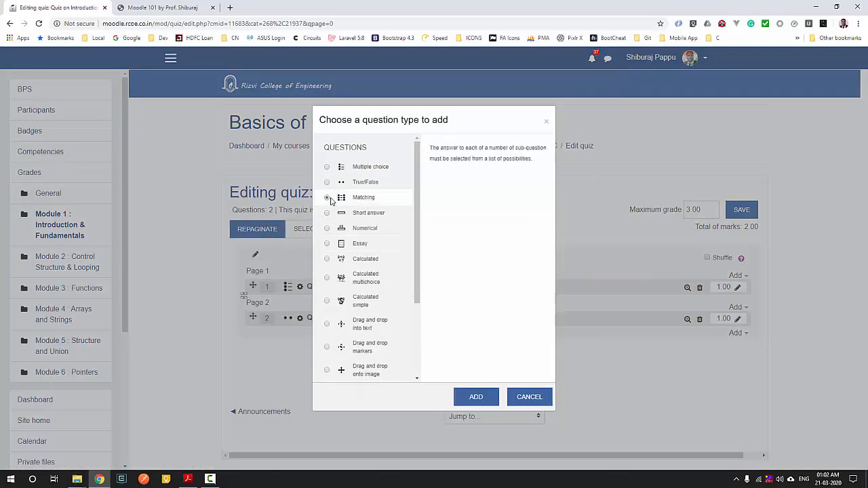
left_click(479, 397)
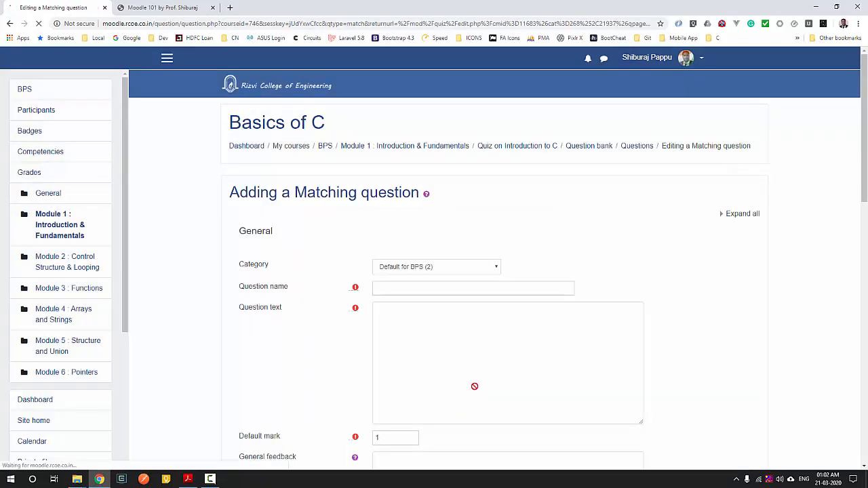
- Name the Matching question "Q.3." and enter "Match the languange?" as its question text
left_click(402, 291)
type("Q.3.")
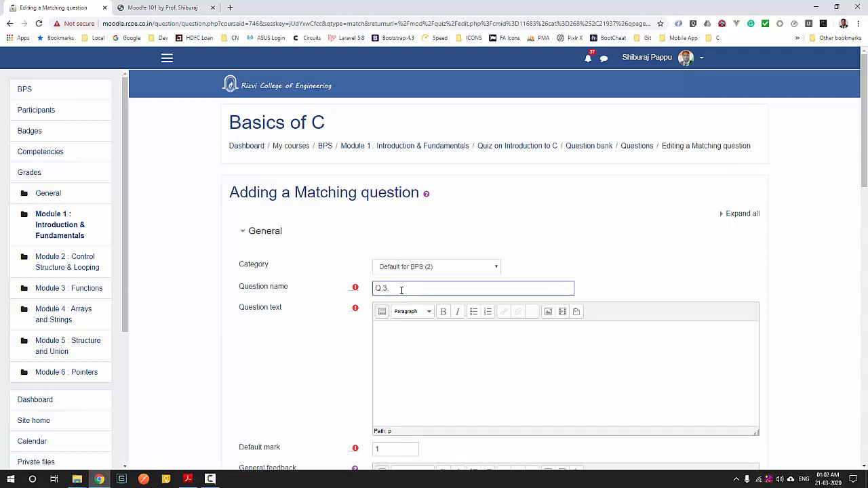
scroll(400, 290, "down", 2)
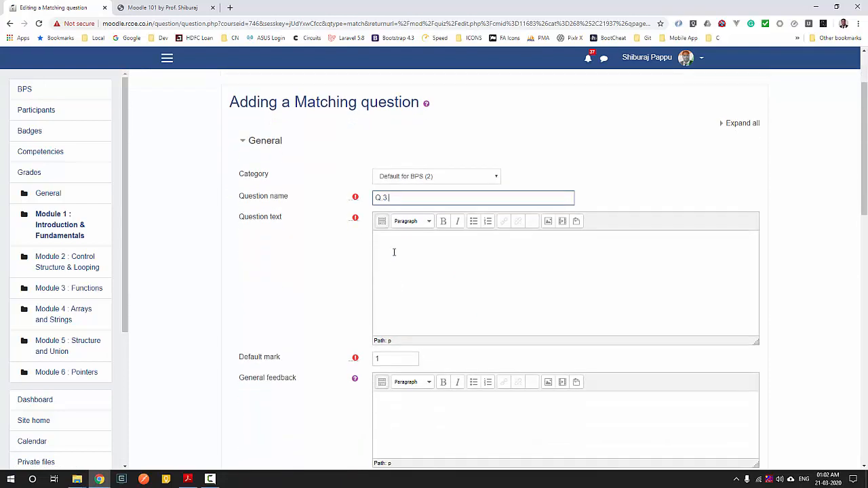
left_click(394, 252)
scroll(420, 251, "down", 2)
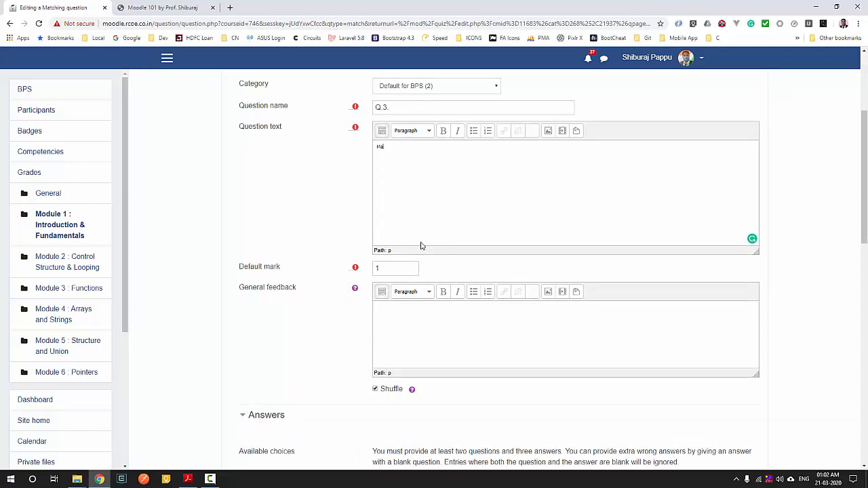
type("Macth")
key("BackSpace")
type("tch the language?")
- Review the Matching question's text, default mark, general feedback, shuffle option and answer pair fields
scroll(420, 246, "down", 2)
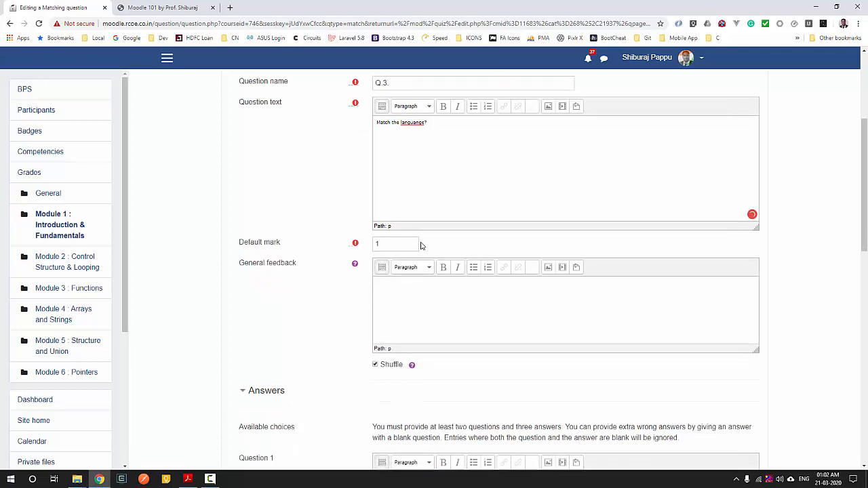
scroll(423, 247, "up", 3)
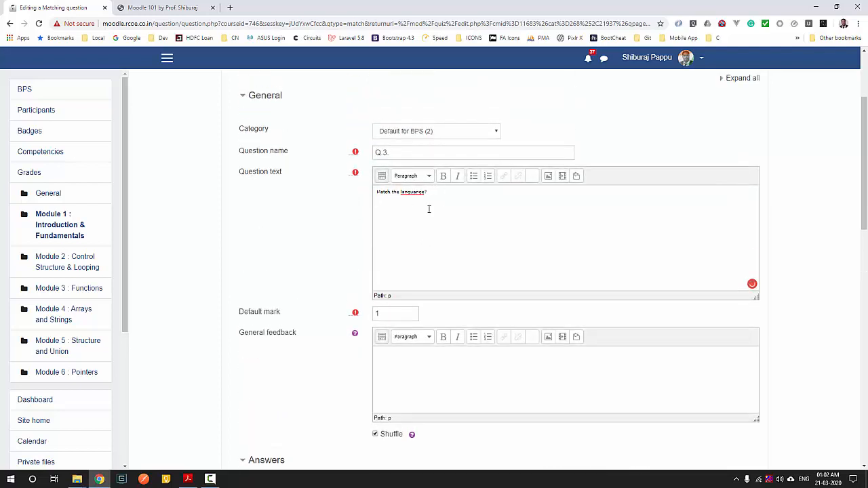
scroll(319, 272, "down", 3)
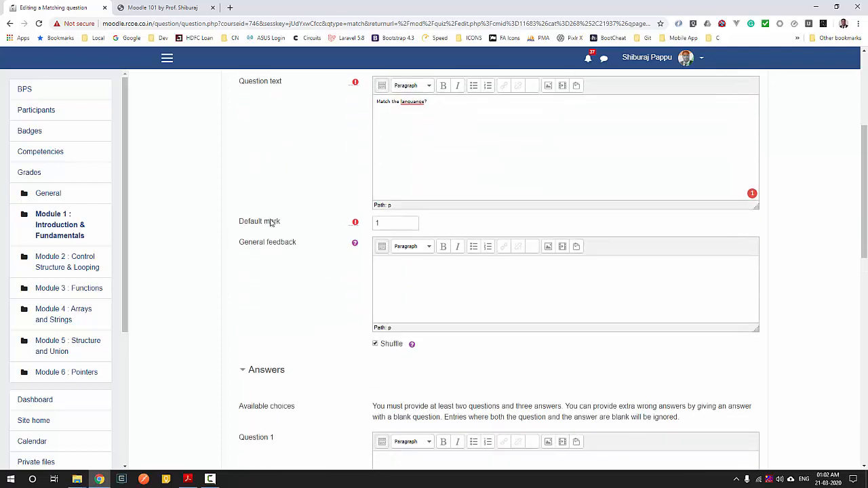
scroll(390, 246, "down", 2)
scroll(414, 248, "down", 4)
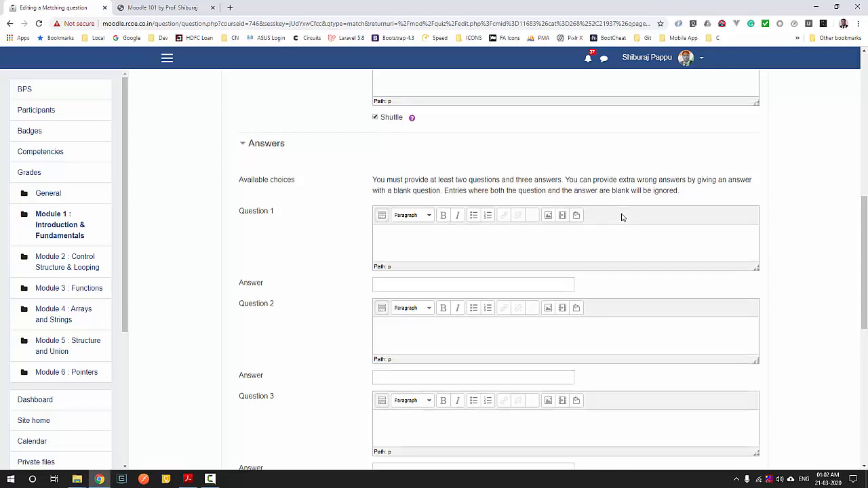
scroll(586, 210, "down", 1)
left_click(428, 196)
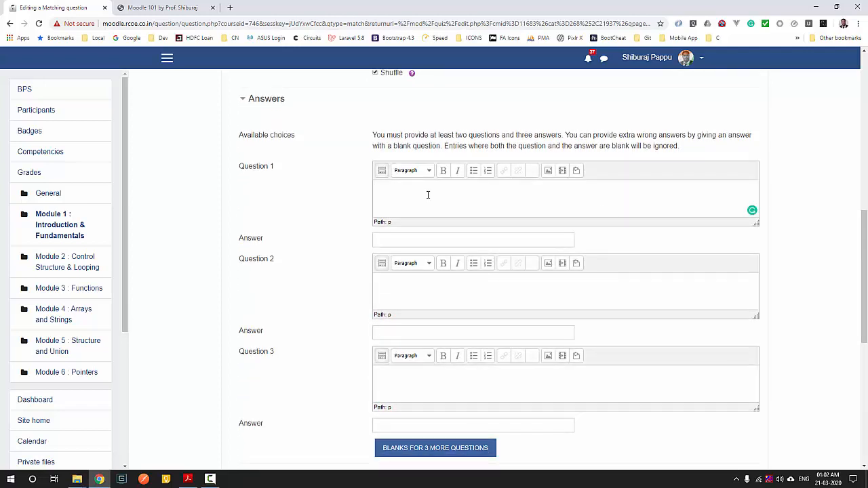
scroll(428, 196, "up", 2)
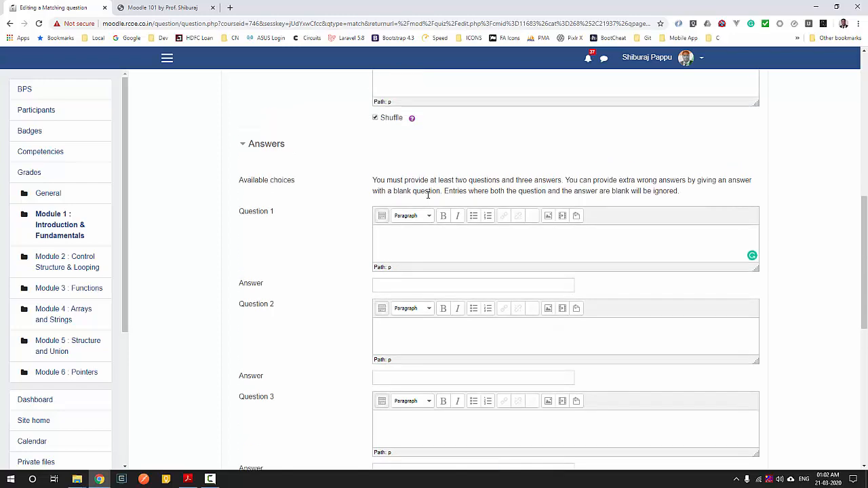
scroll(429, 195, "up", 5)
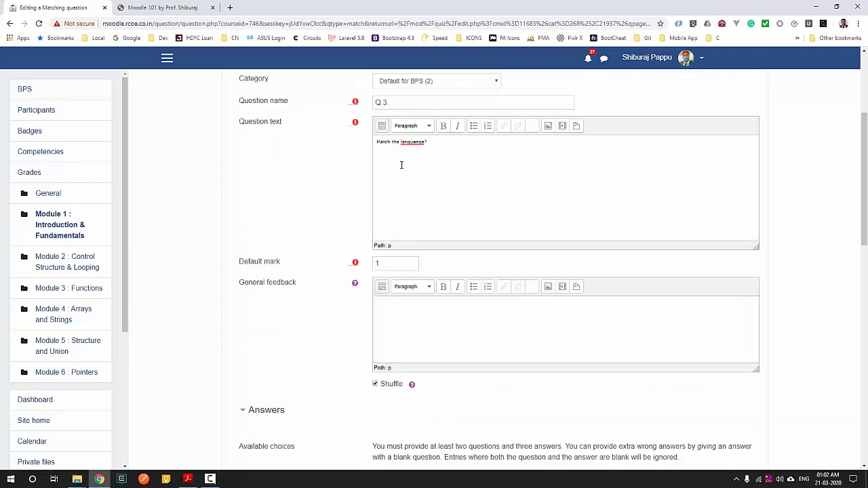
scroll(442, 241, "down", 5)
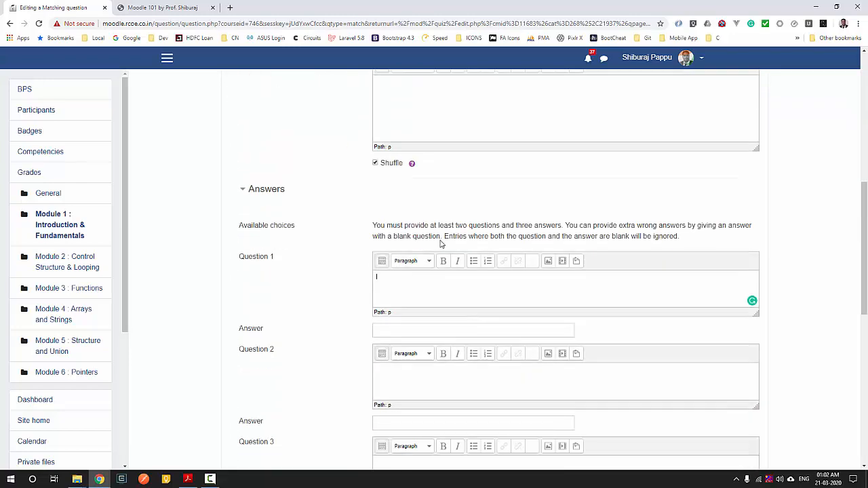
- Fill in the first matching pair with the question "PHP" and the answer "Scripting"
scroll(368, 266, "down", 2)
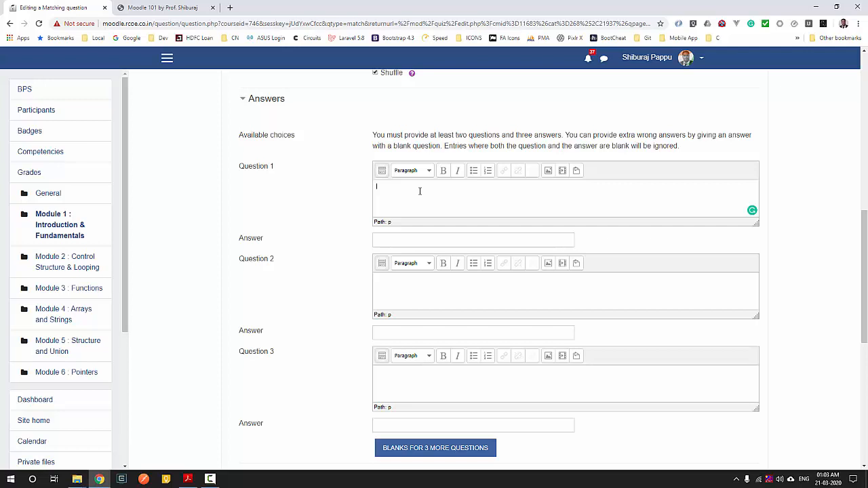
type("PHP")
left_click(409, 243)
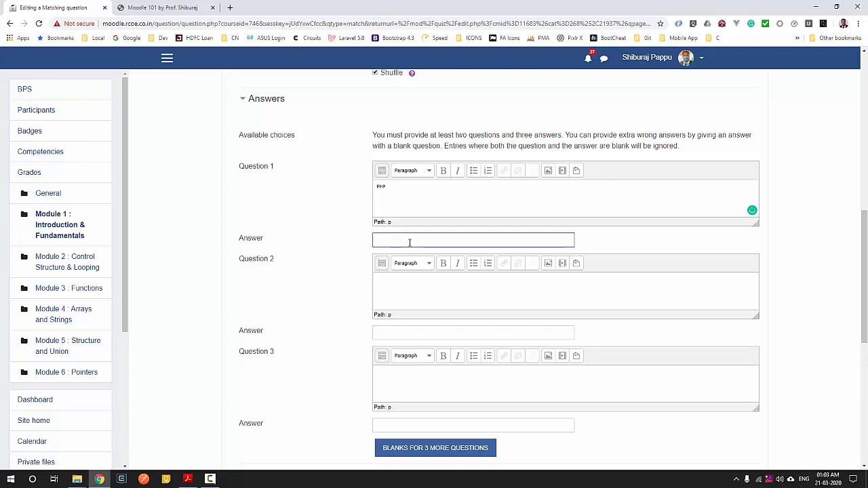
type("Scripting")
- Fill in the second matching pair with the question "Python" and the answer "Proper Indentaion"
left_click(412, 292)
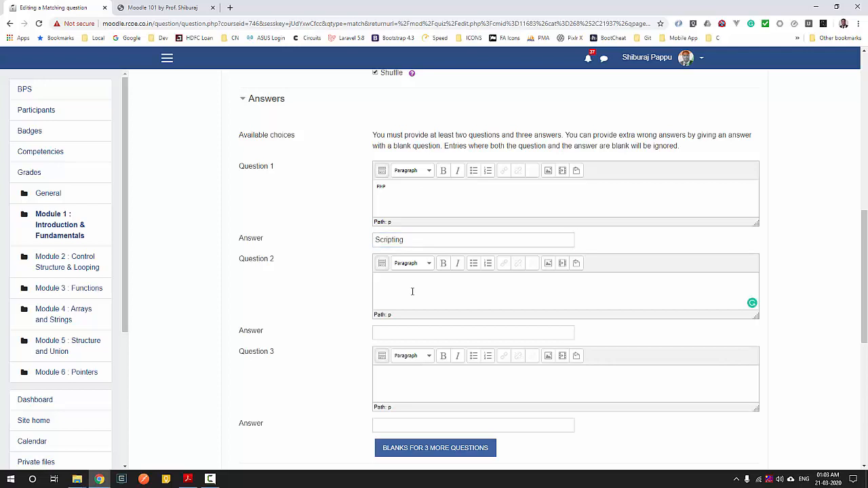
type("Python")
left_click(397, 333)
type("N")
key("BackSpace")
type("P")
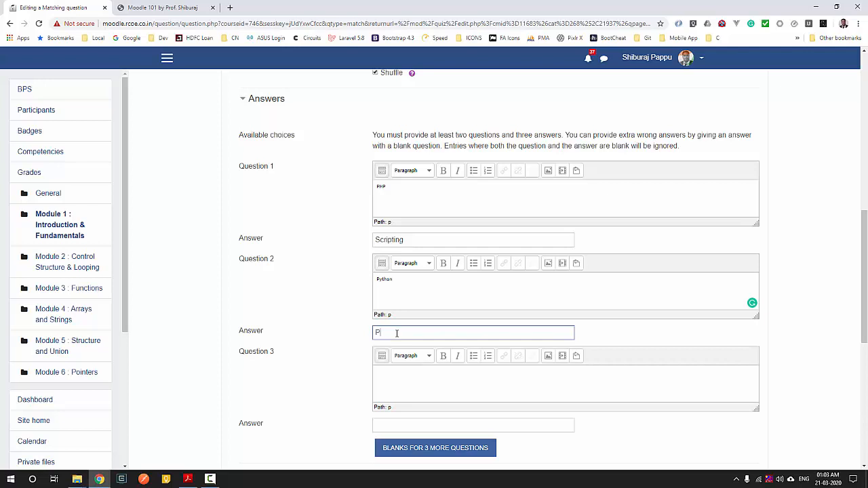
type("roper Indentaion")
- Fill in the third matching pair with the question "C" and the answer "Codeblocks"
scroll(415, 332, "down", 2)
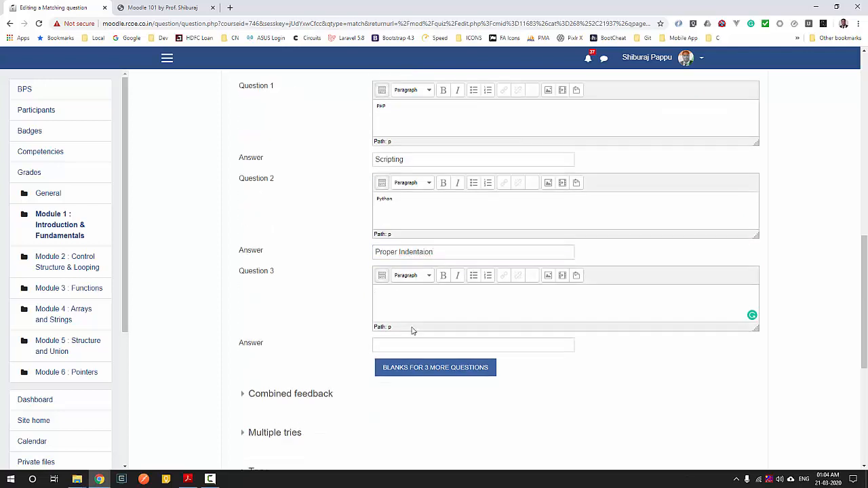
type("c")
left_click(417, 335)
type("Codeblocks")
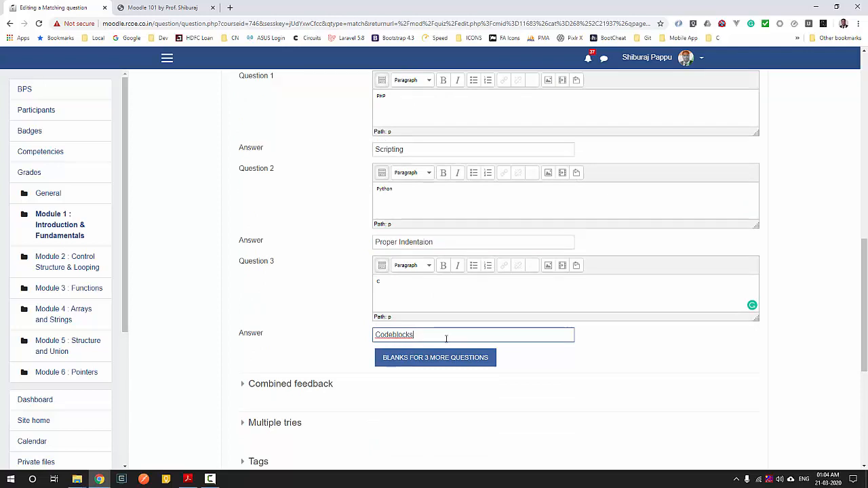
- Check the three matching pairs and save the Matching question to the quiz
scroll(437, 318, "up", 1)
scroll(438, 319, "up", 1)
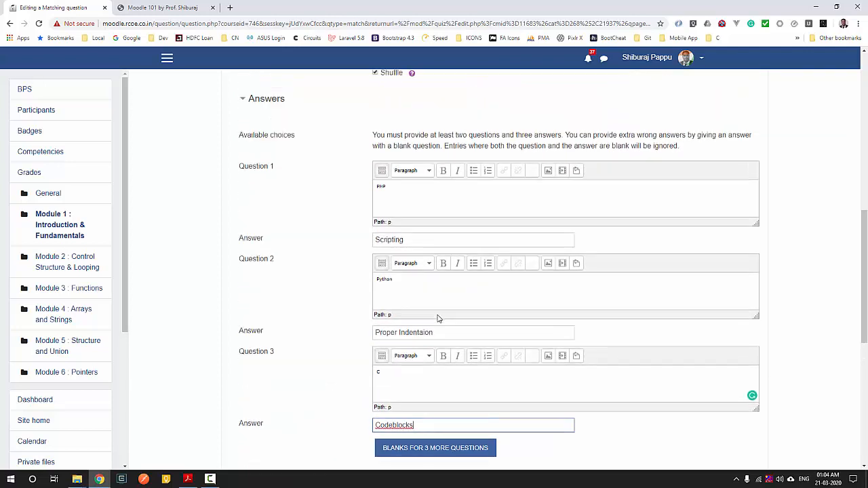
scroll(438, 317, "down", 1)
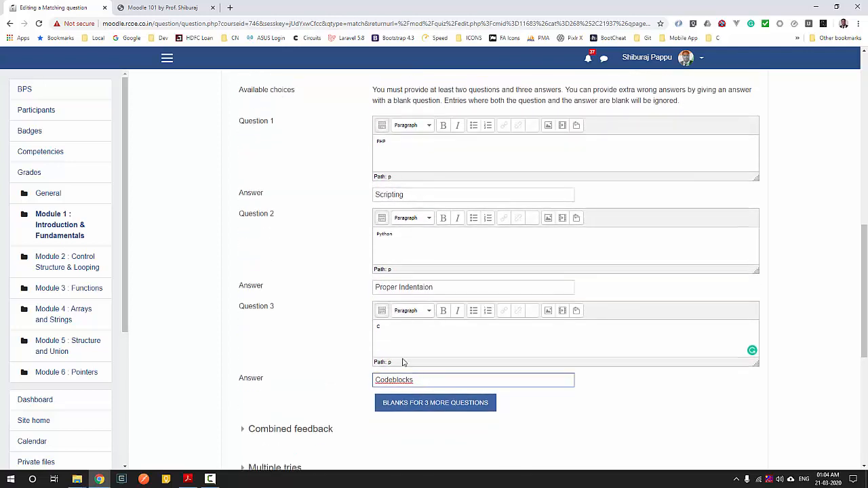
scroll(402, 362, "down", 2)
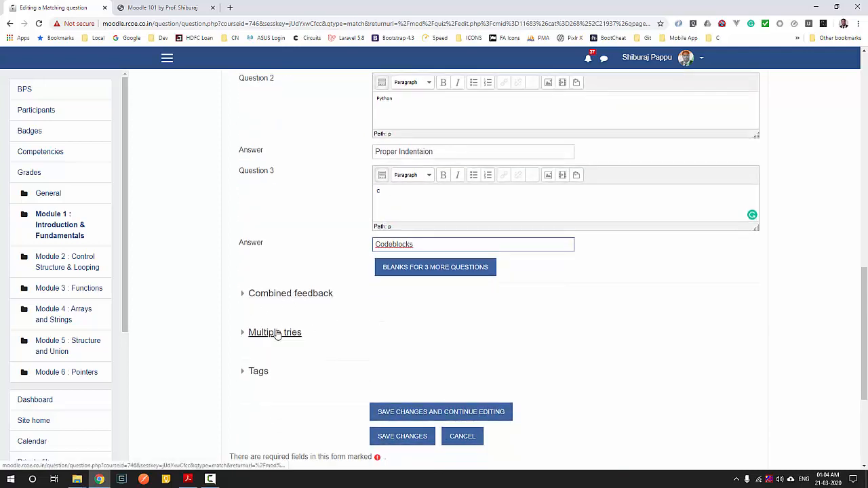
scroll(293, 341, "down", 1)
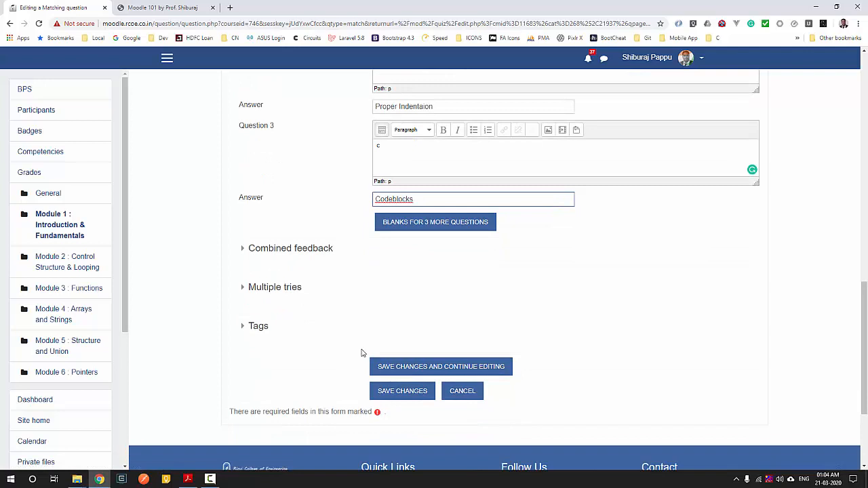
left_click(403, 391)
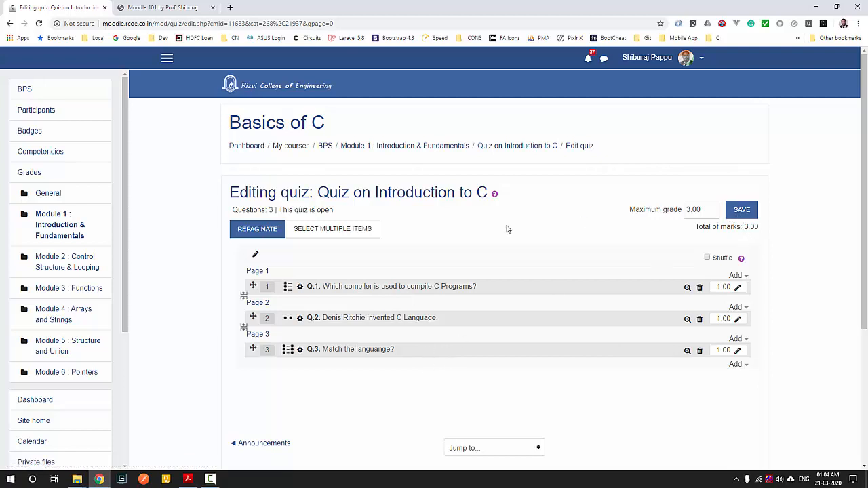
- Open the quiz's overview page and return to the BPS course page to view its contents
left_click(528, 149)
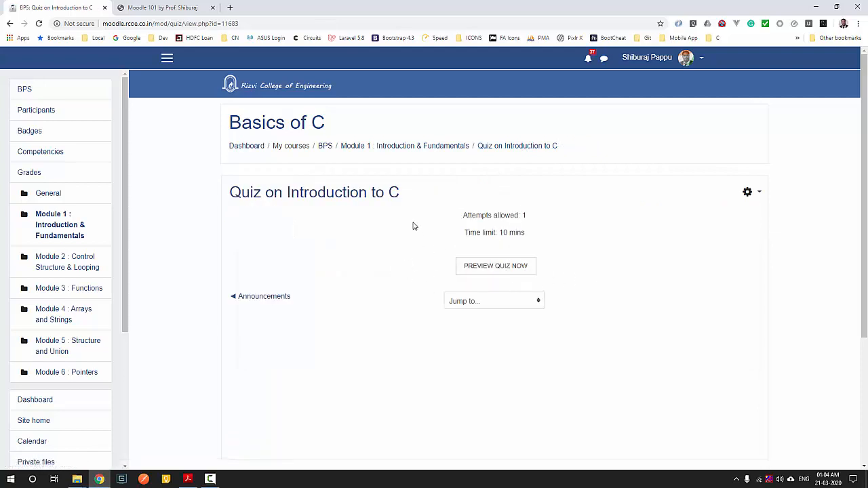
left_click(325, 146)
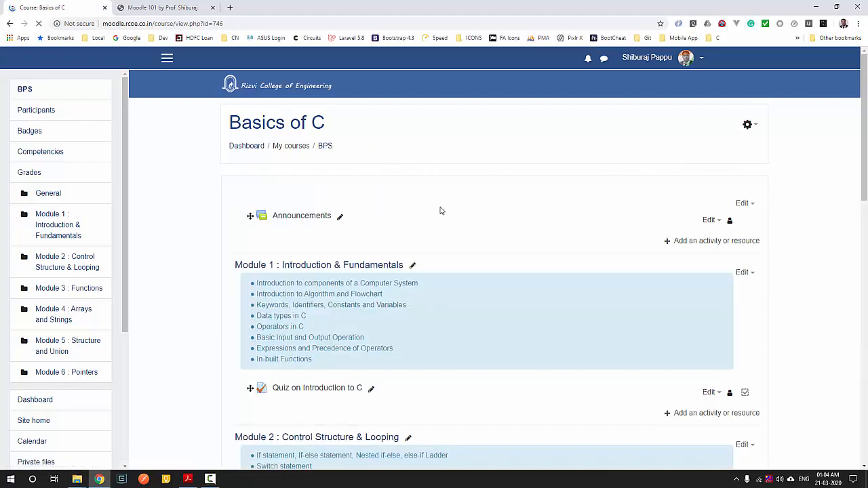
scroll(440, 210, "down", 2)
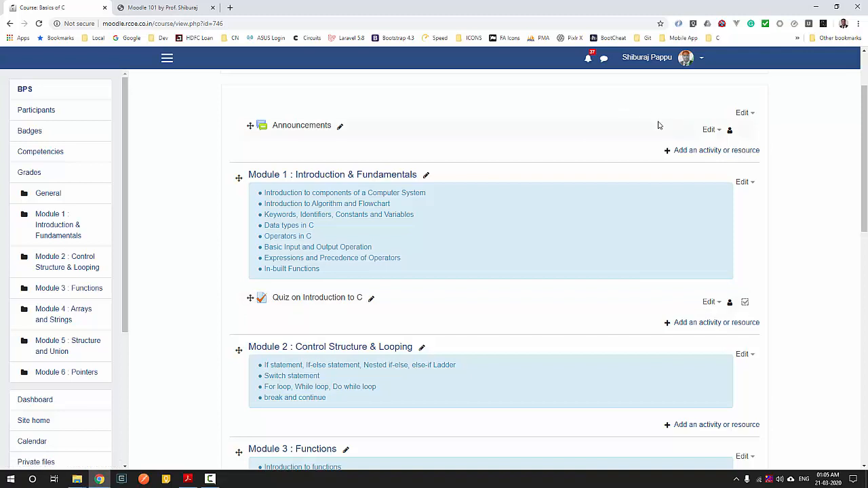
scroll(658, 125, "up", 2)
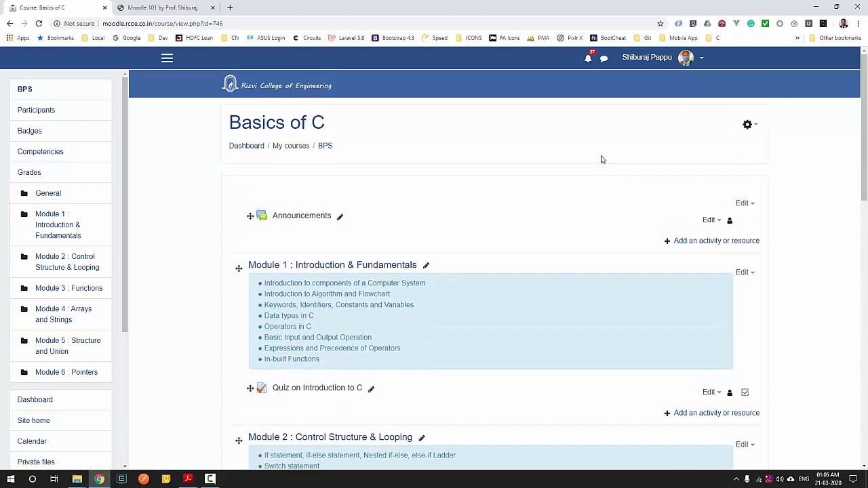
- Switch the role in the course to Student
left_click(702, 61)
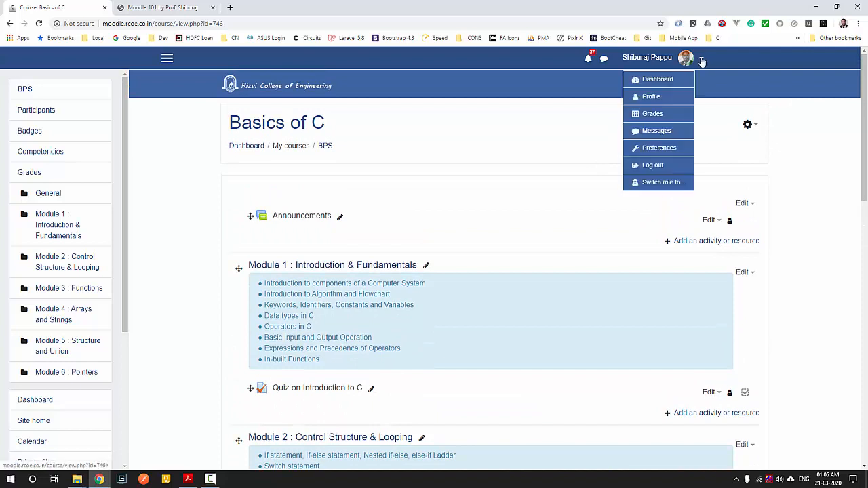
left_click(661, 184)
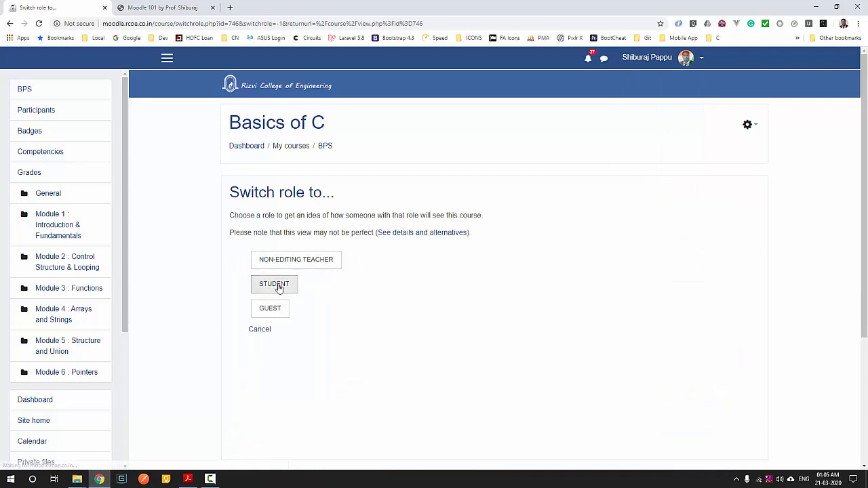
left_click(279, 288)
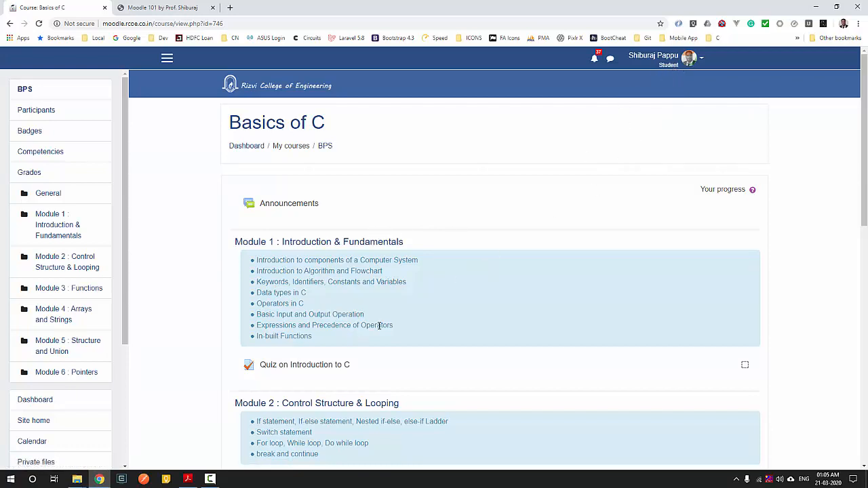
- Look through the course page as a student and open the Quiz on Introduction to C
scroll(518, 320, "down", 8)
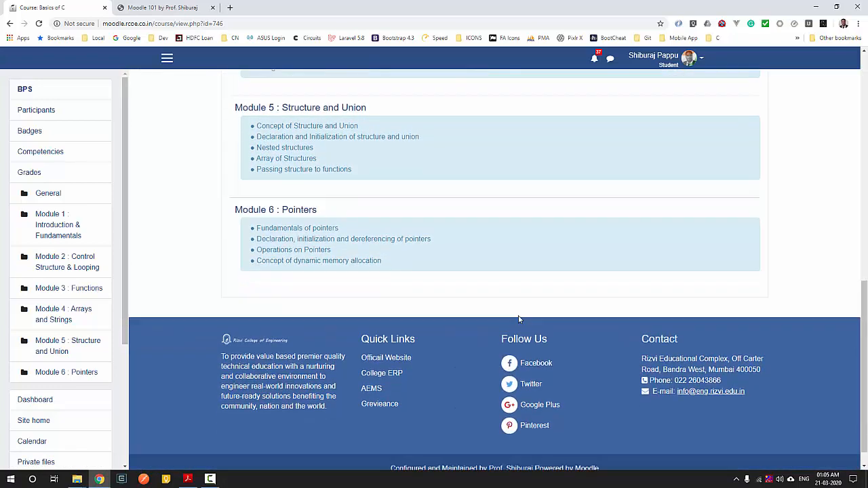
scroll(519, 319, "up", 10)
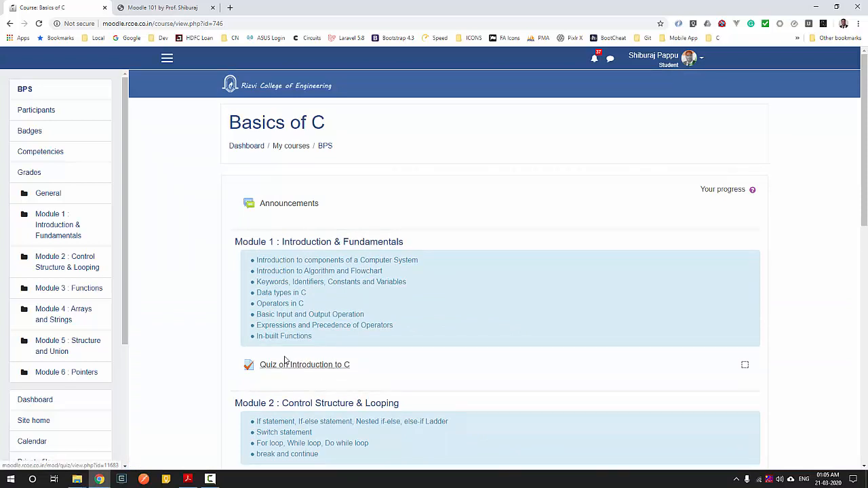
left_click(319, 366)
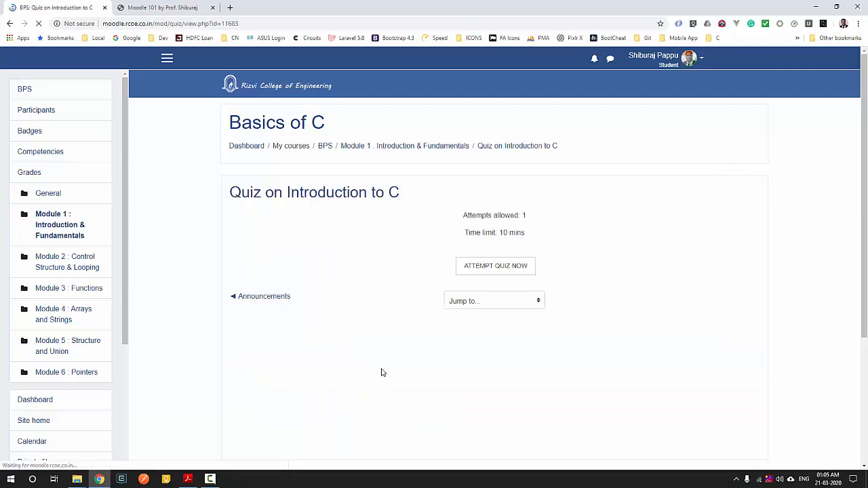
- Start the timed quiz attempt and answer the first two questions with gcc and True
left_click(500, 270)
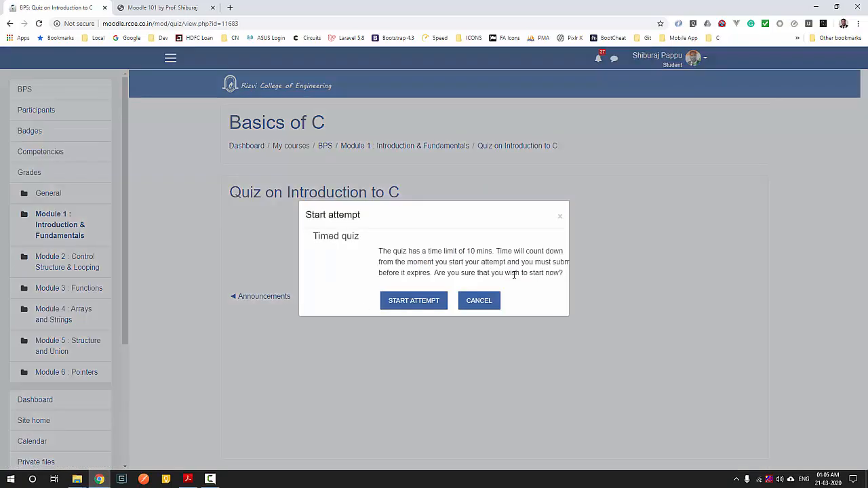
left_click(417, 304)
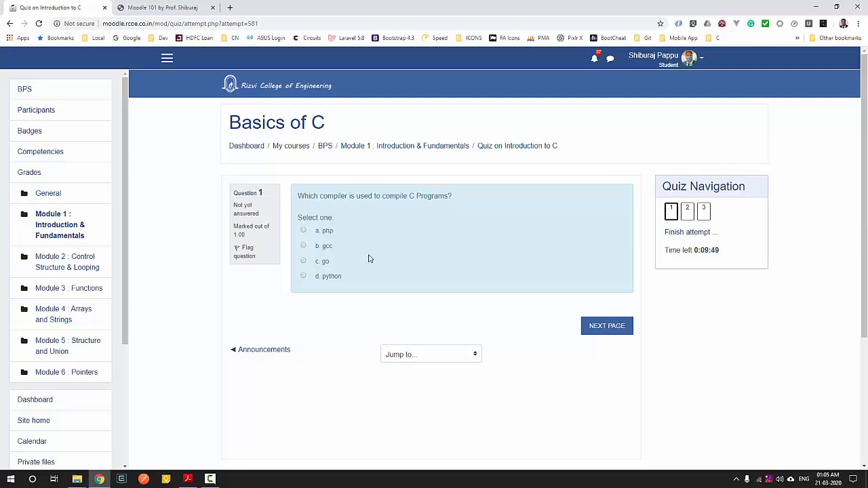
left_click(304, 246)
left_click(607, 326)
left_click(303, 230)
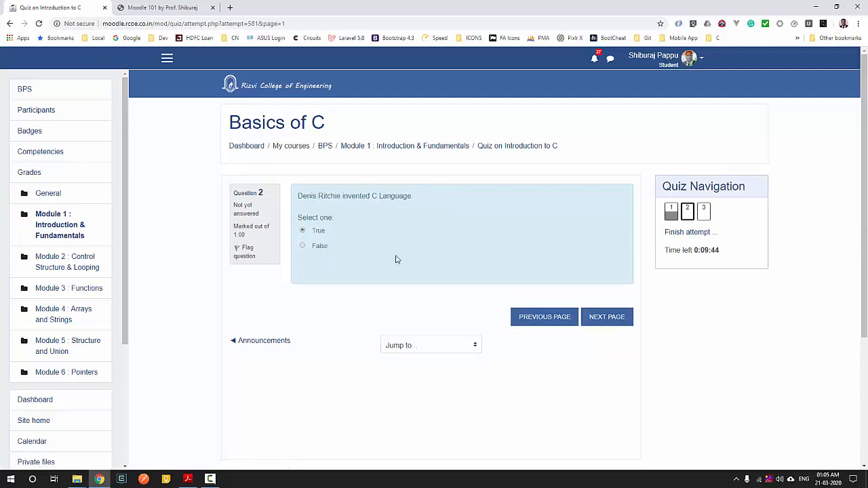
- Answer the third question by matching Python with Proper Indentaion, PHP with Scripting and C with Codeblocks
left_click(596, 311)
left_click(360, 222)
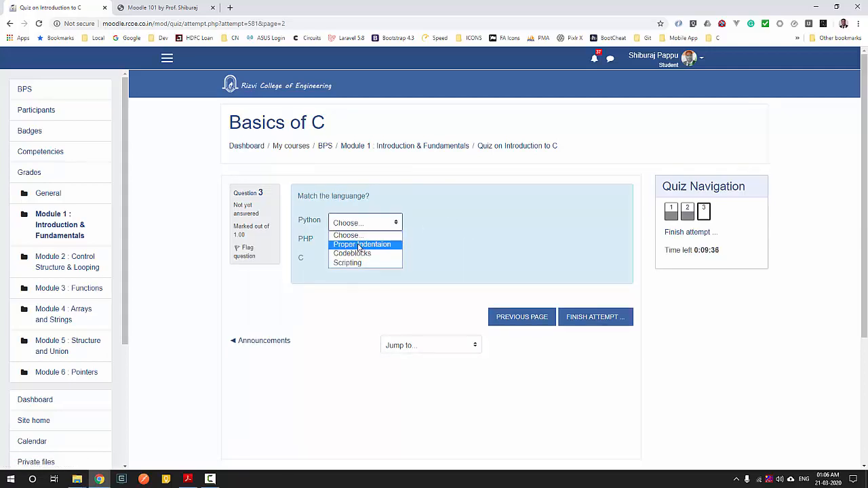
left_click(362, 244)
left_click(365, 242)
left_click(352, 275)
left_click(365, 261)
left_click(362, 290)
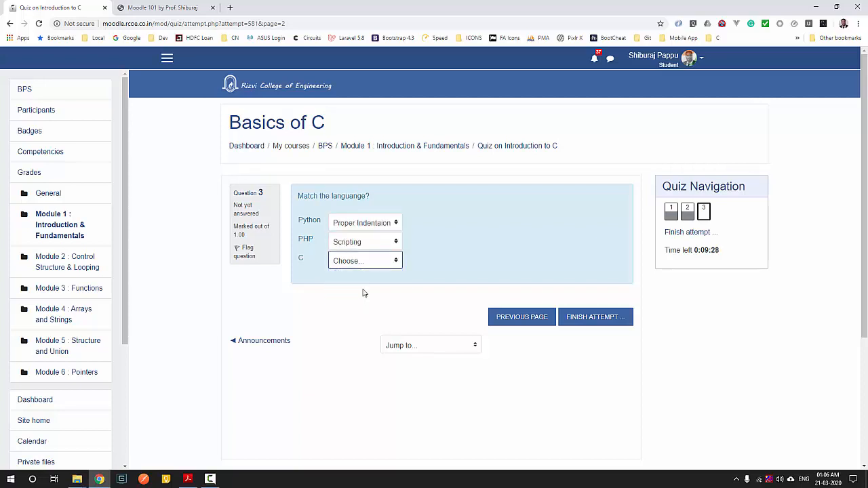
- Finish the quiz attempt and submit all answers, confirming the submission
left_click(581, 325)
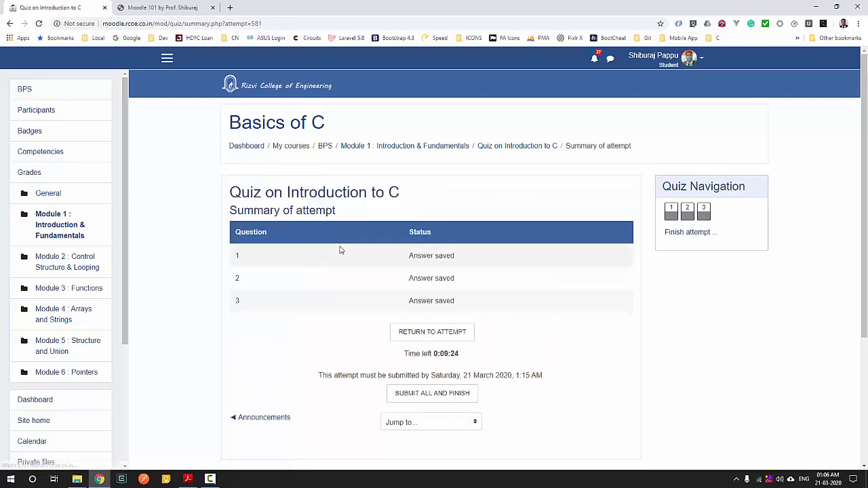
left_click(440, 395)
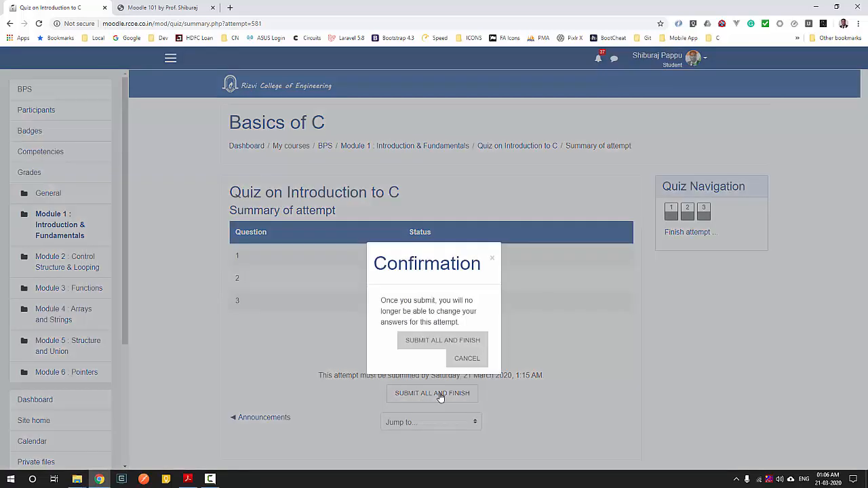
left_click(449, 344)
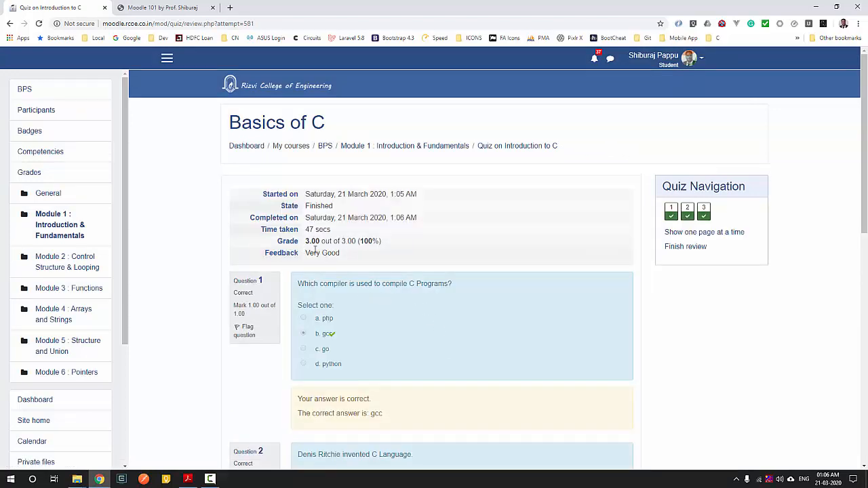
- Examine the grade and the overall feedback in the results of the submitted attempt
mouse_move(305, 245)
left_mouse_down()
mouse_move(363, 243)
mouse_move(306, 242)
left_mouse_up()
left_click(389, 243)
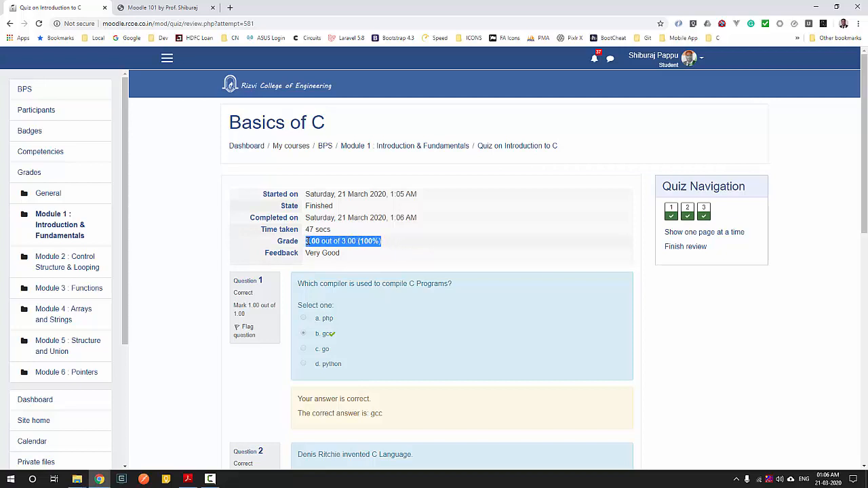
left_click(306, 241)
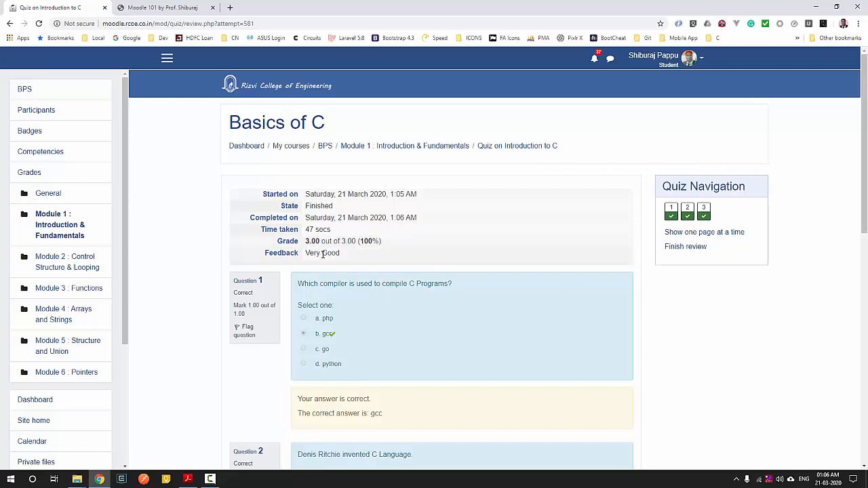
left_click_drag(346, 261, 310, 255)
left_click(307, 255)
left_click(349, 258)
left_click(377, 242)
left_click(306, 255)
left_click_drag(343, 257, 305, 255)
left_click(316, 253)
left_click(365, 240)
left_click_drag(362, 241, 307, 259)
left_click(388, 249)
left_click(362, 256)
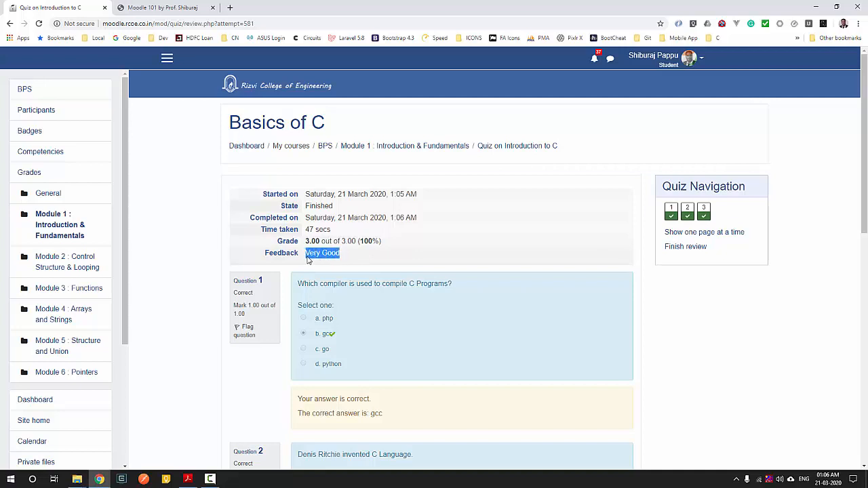
left_click(318, 256)
- Look through the marked answers and question feedback, and finish the review to view the summary of previous attempts
scroll(336, 265, "down", 2)
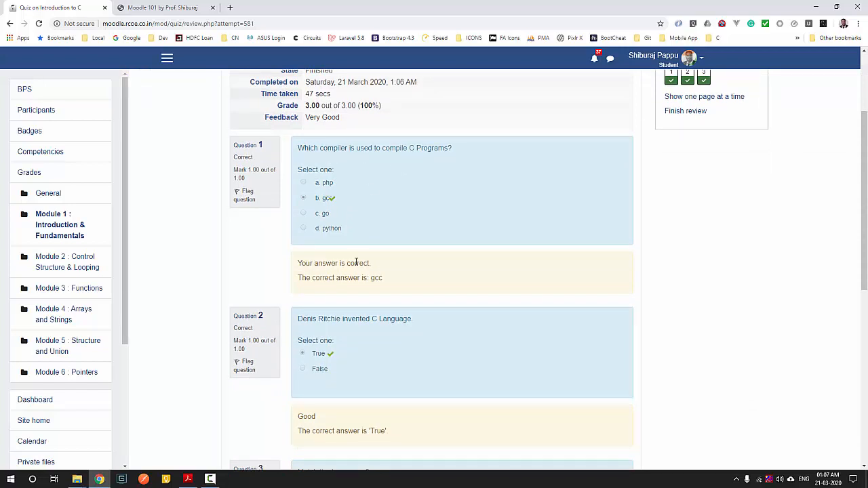
scroll(400, 288, "down", 8)
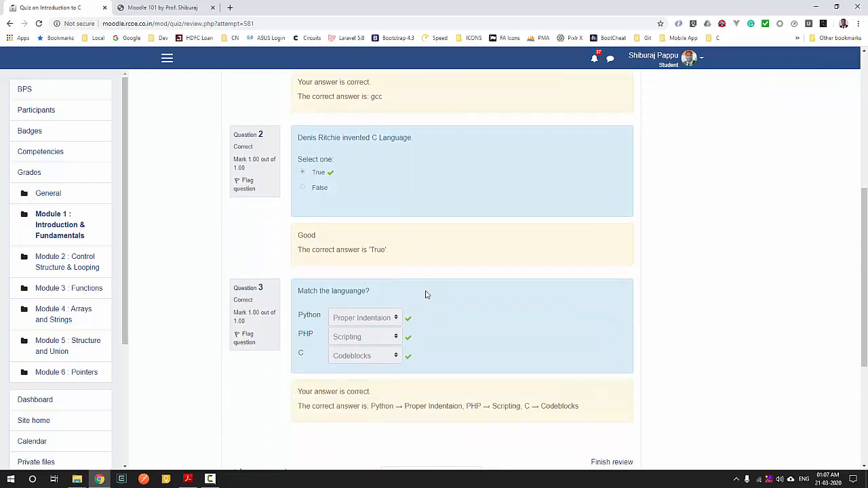
scroll(594, 331, "up", 1)
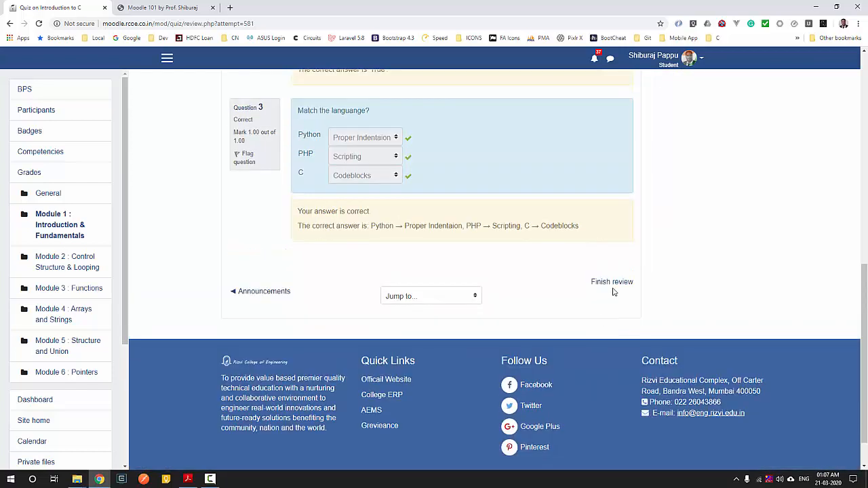
left_click(612, 284)
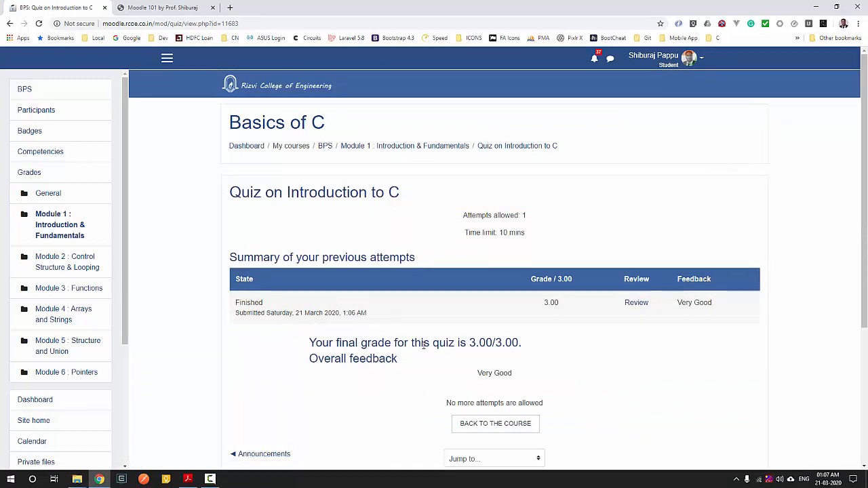
scroll(434, 351, "down", 3)
scroll(435, 350, "up", 3)
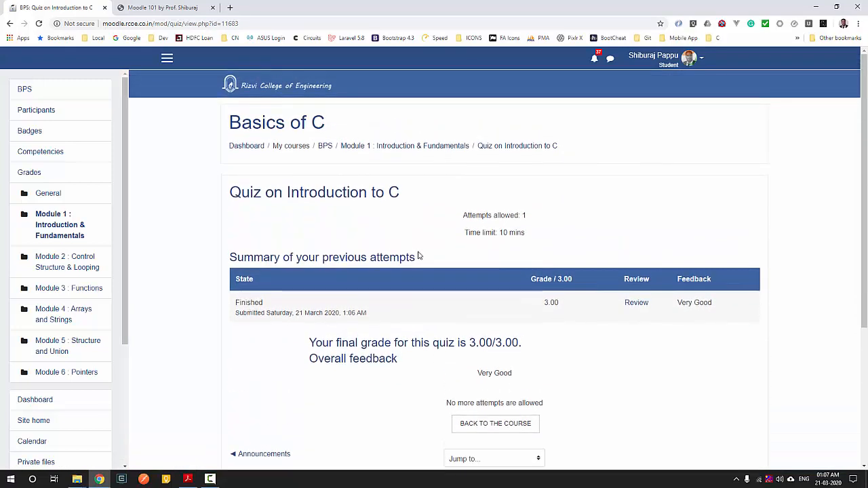